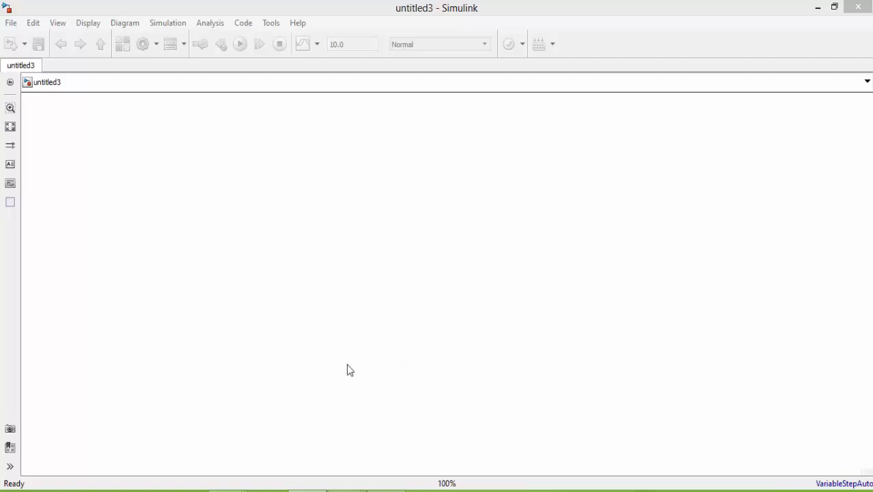
{"action": "left_click", "coordinate": [11, 164]}
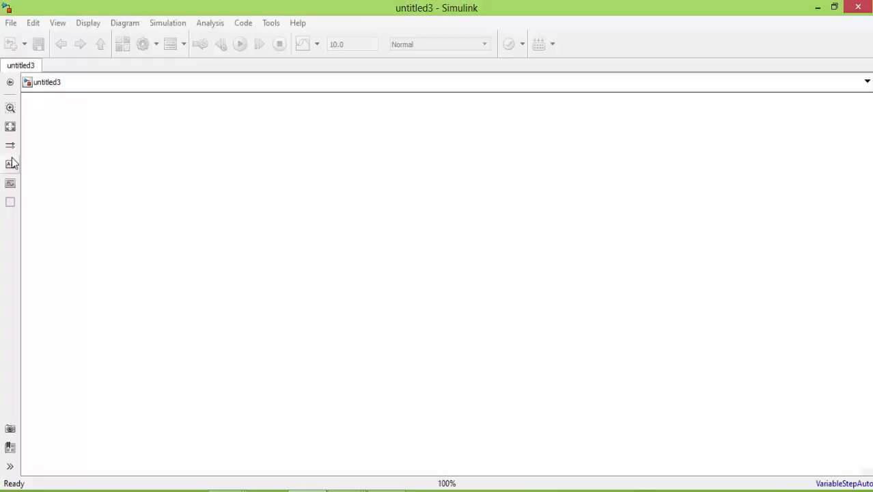
{"action": "left_click", "coordinate": [372, 121]}
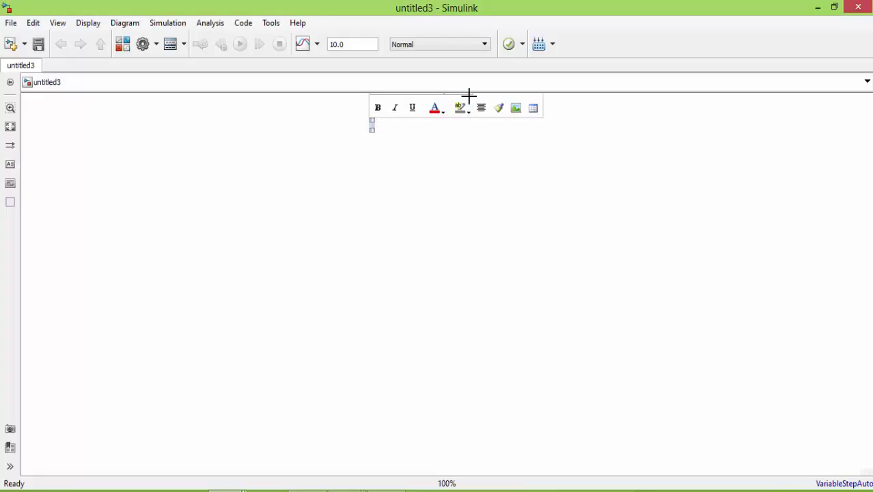
{"action": "left_click", "coordinate": [310, 146]}
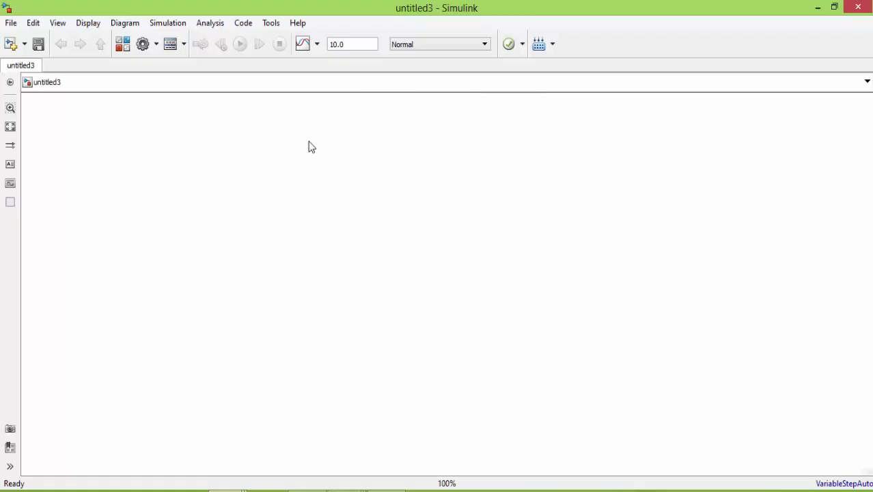
Add a text annotation reading THREE PHASE TRANSFORMER near the top of the model canvas, with font size 22
{"action": "left_click", "coordinate": [8, 166]}
{"action": "left_click", "coordinate": [370, 142]}
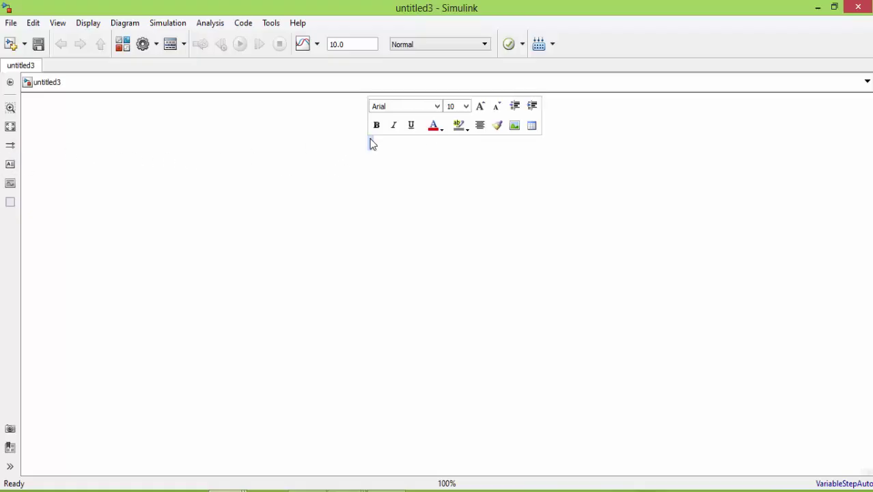
{"action": "left_click", "coordinate": [465, 106]}
{"action": "left_click_drag", "start_coordinate": [466, 152], "coordinate": [468, 175]}
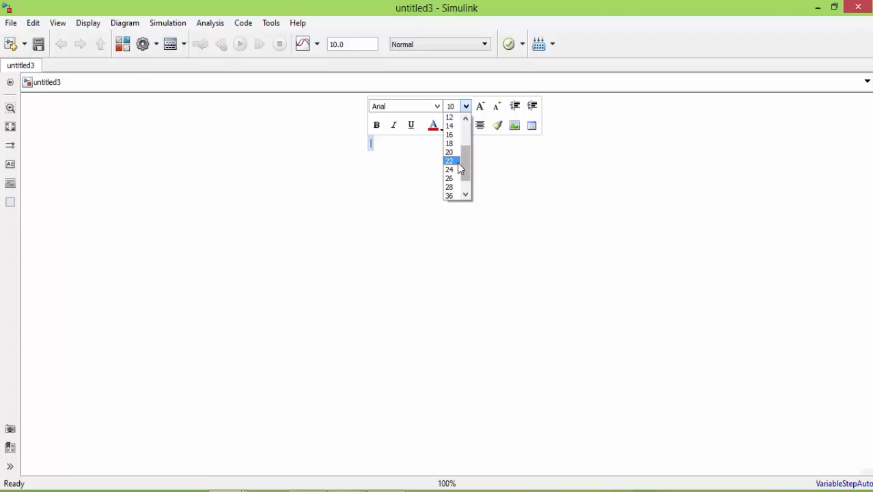
{"action": "left_click", "coordinate": [457, 162]}
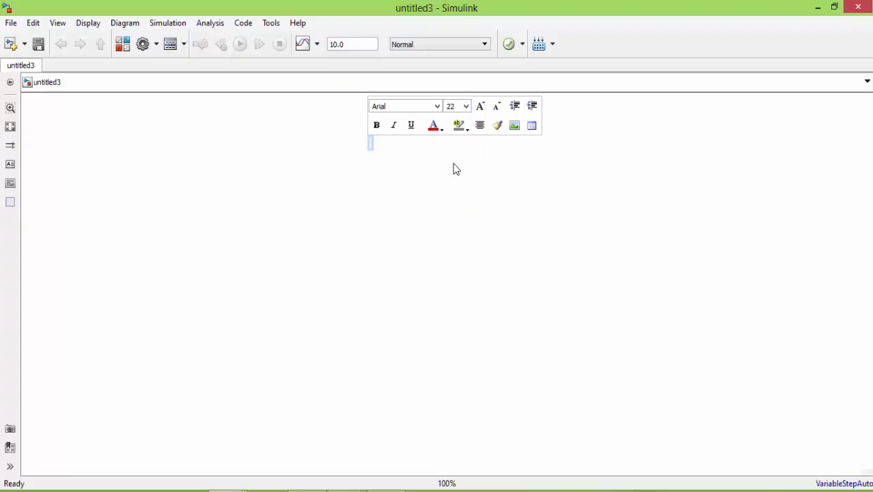
{"action": "type", "text": "THREE"}
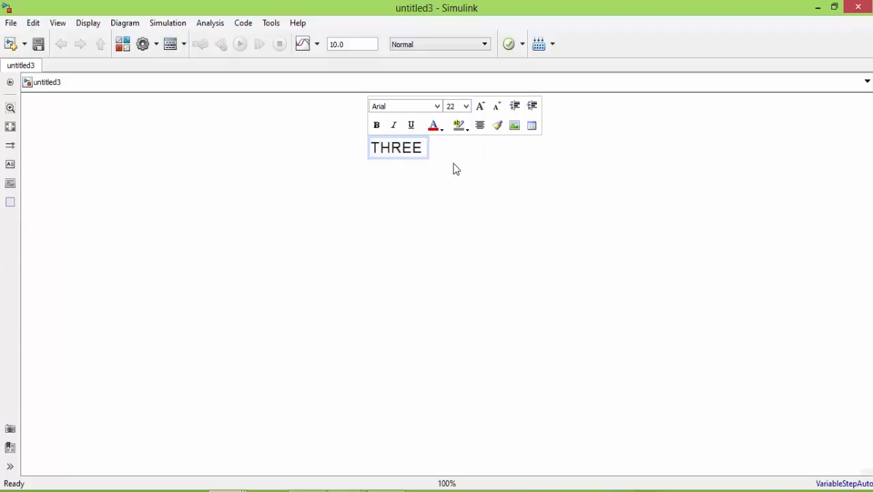
{"action": "type", "text": " PHASE"}
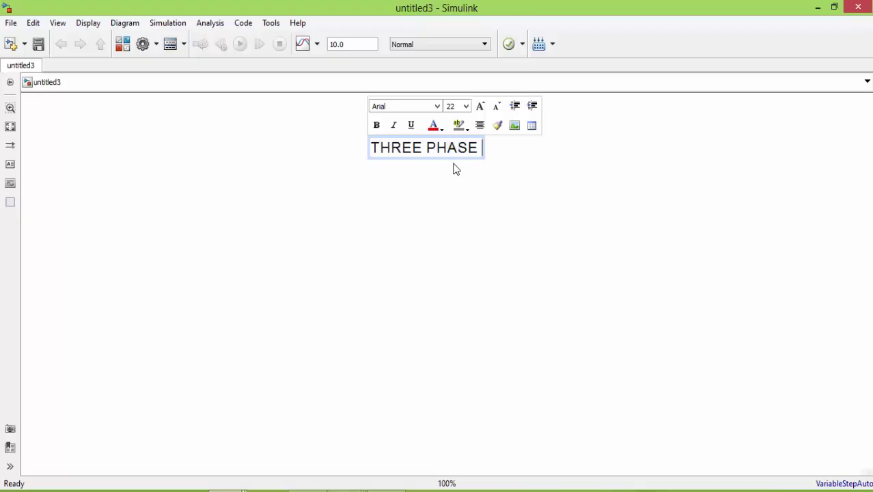
{"action": "type", "text": " TRANSF"}
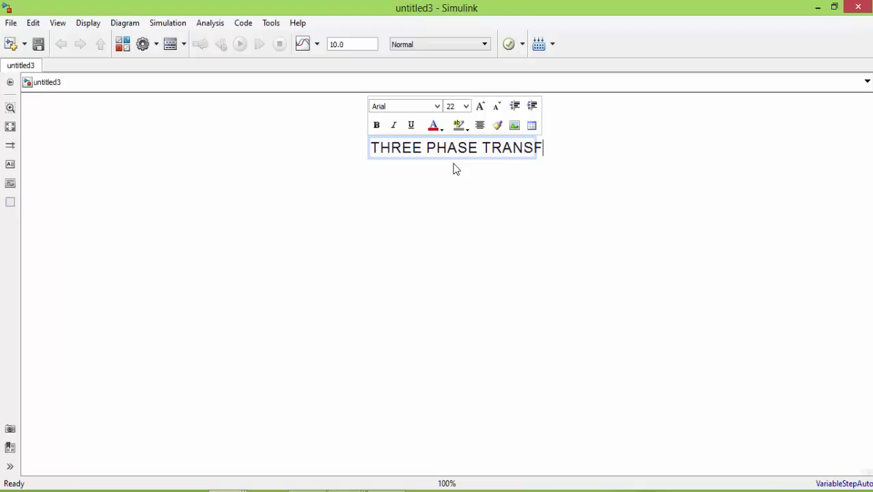
{"action": "type", "text": "ORMER"}
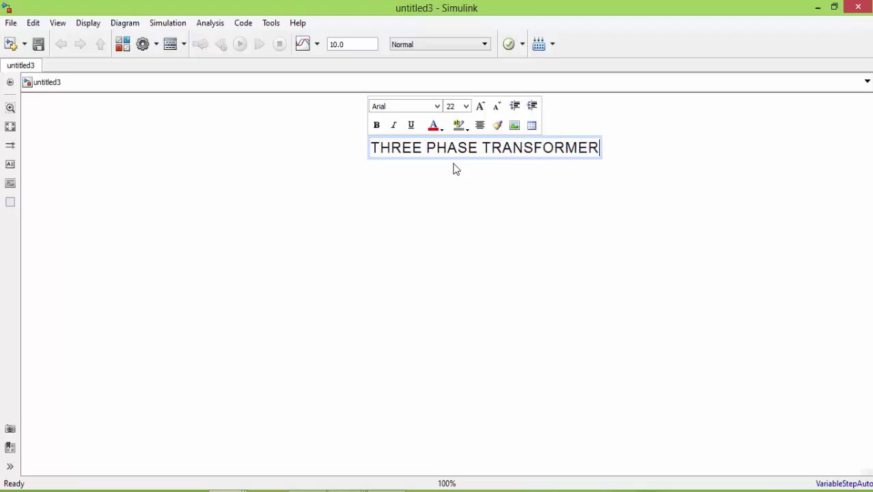
{"action": "left_click", "coordinate": [456, 193]}
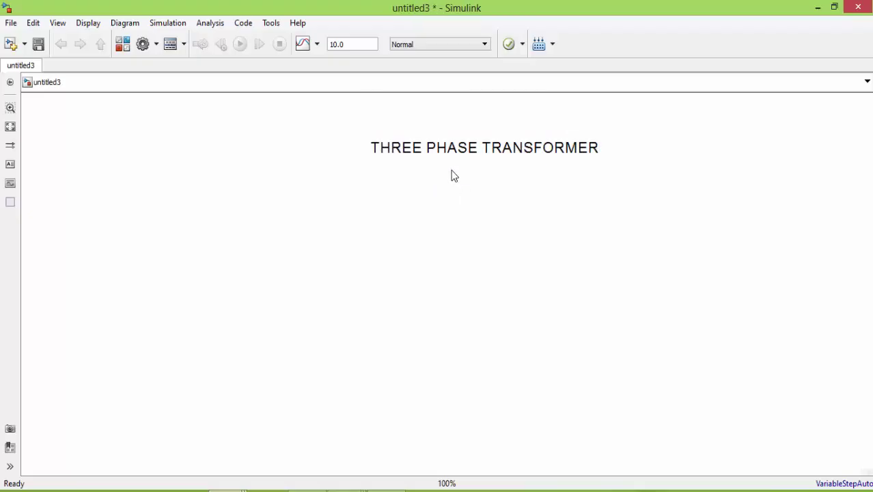
Add three AC Voltage Source blocks to the model from the Electrical Sources library of SimPowerSystems Specialized Technology
{"action": "left_click", "coordinate": [122, 44]}
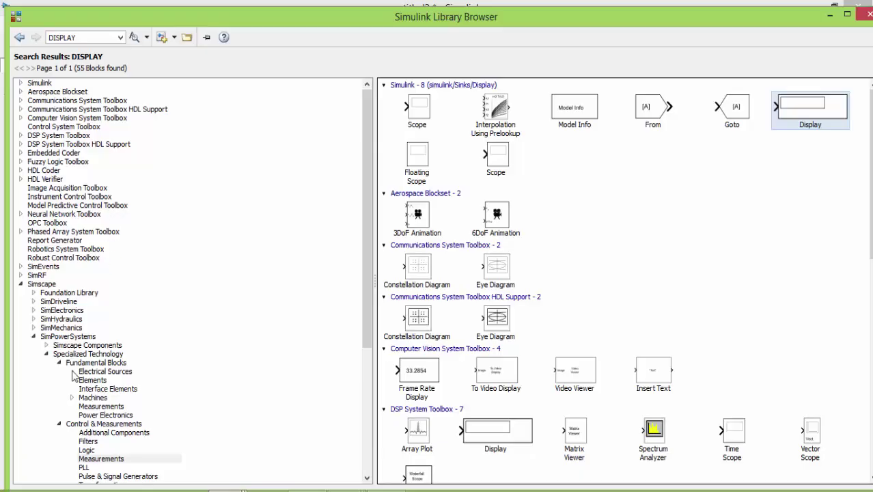
{"action": "left_click", "coordinate": [78, 355]}
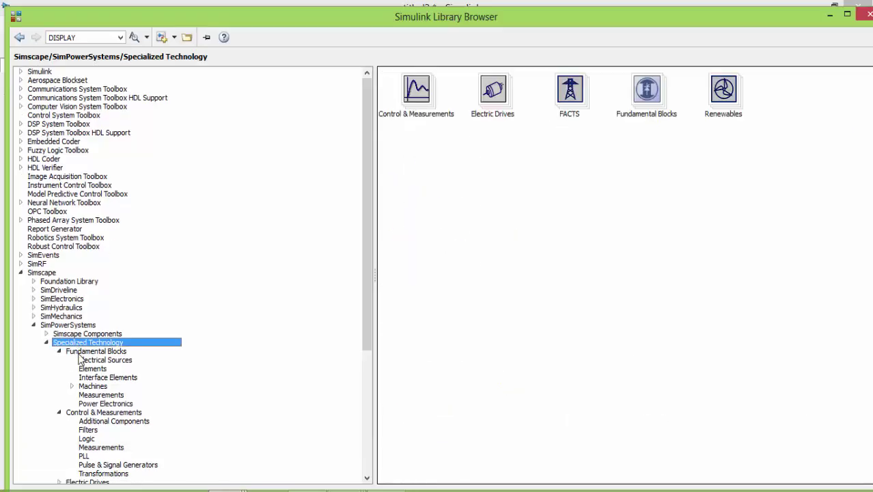
{"action": "double_click", "coordinate": [631, 94]}
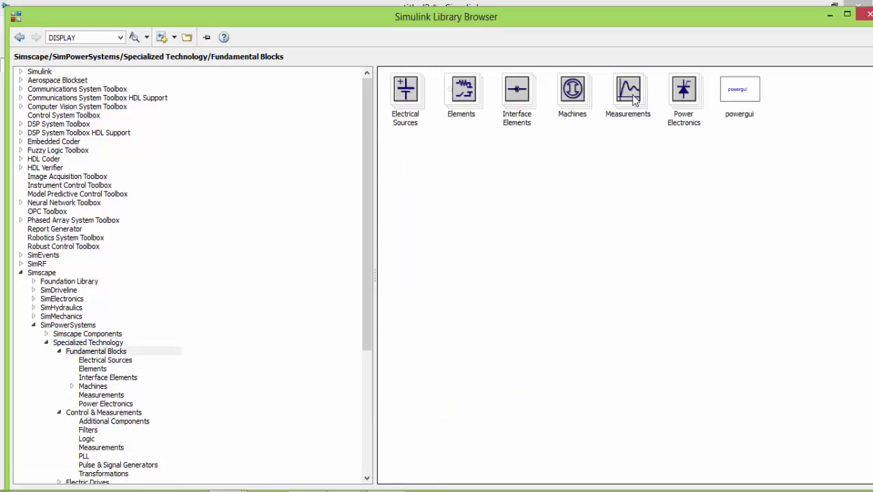
{"action": "double_click", "coordinate": [417, 99]}
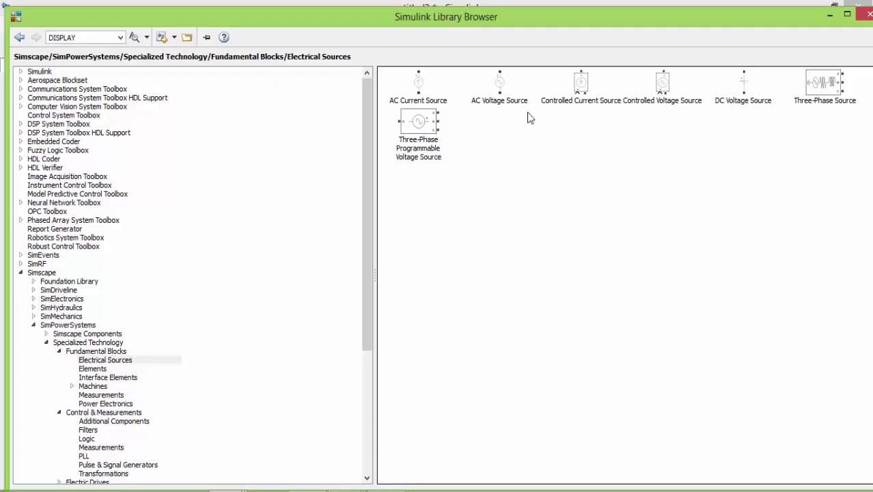
{"action": "left_click", "coordinate": [517, 103]}
{"action": "right_click", "coordinate": [520, 101]}
{"action": "left_click", "coordinate": [530, 116]}
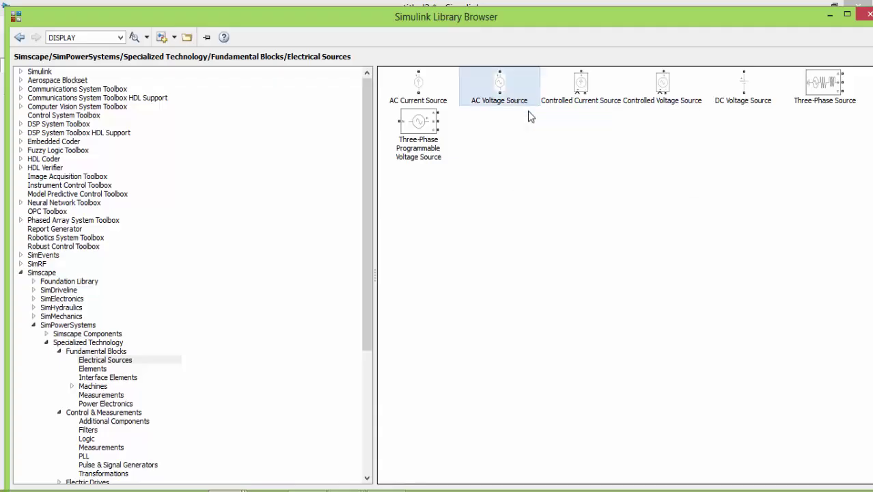
{"action": "right_click", "coordinate": [511, 110]}
{"action": "left_click", "coordinate": [521, 110]}
{"action": "right_click", "coordinate": [518, 102]}
{"action": "left_click", "coordinate": [535, 108]}
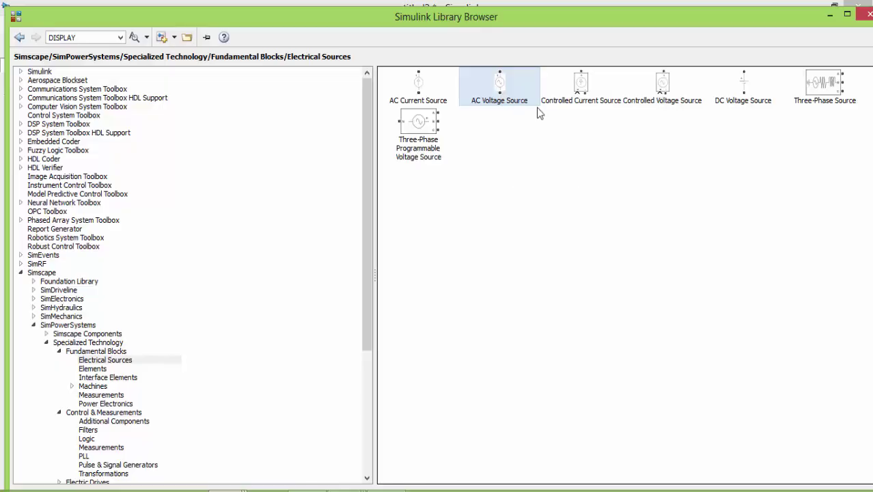
Add a Three-Phase Transformer (Two Windings) block to the model from the Elements library in Fundamental Blocks
{"action": "left_click", "coordinate": [19, 37]}
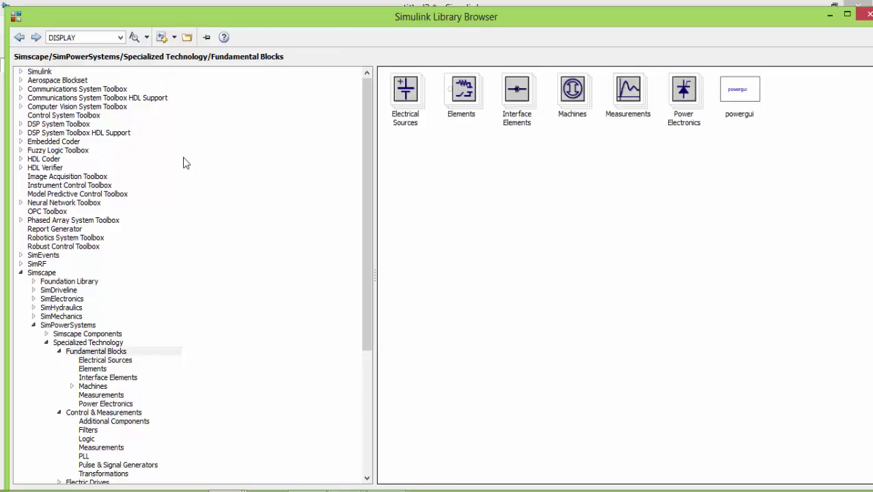
{"action": "double_click", "coordinate": [455, 120]}
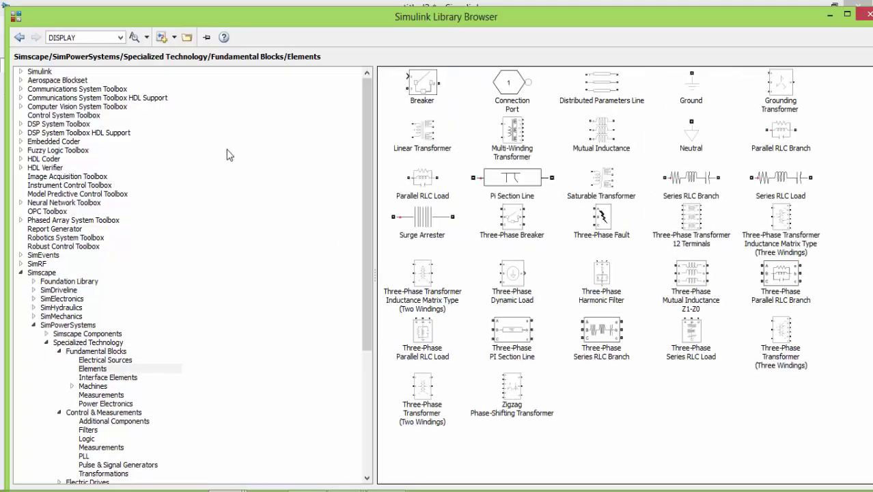
{"action": "left_click", "coordinate": [19, 37]}
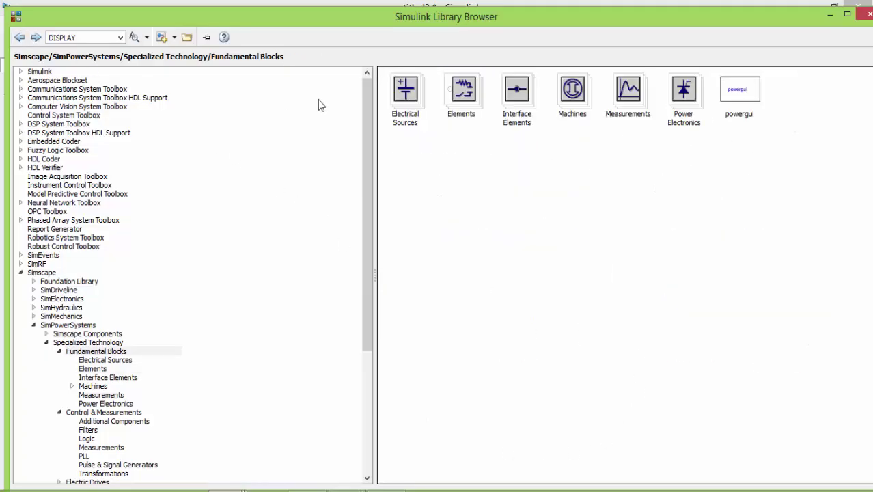
{"action": "double_click", "coordinate": [483, 96]}
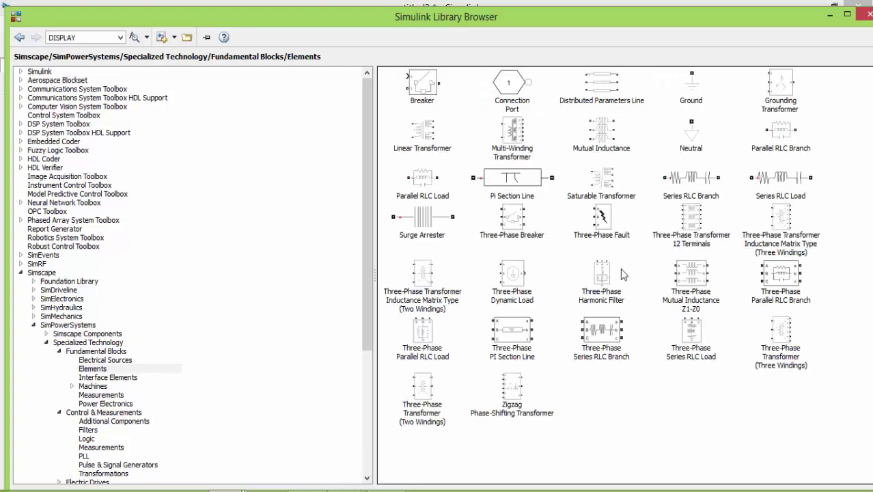
{"action": "right_click", "coordinate": [423, 408]}
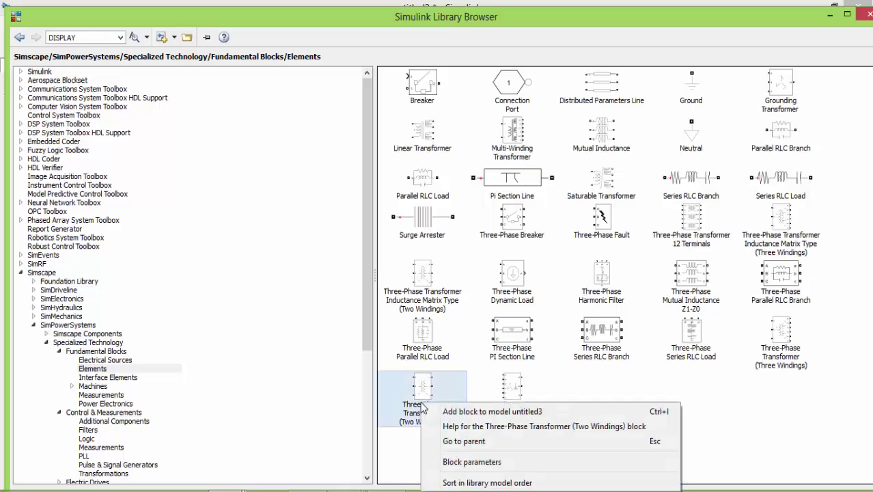
{"action": "left_click", "coordinate": [434, 412]}
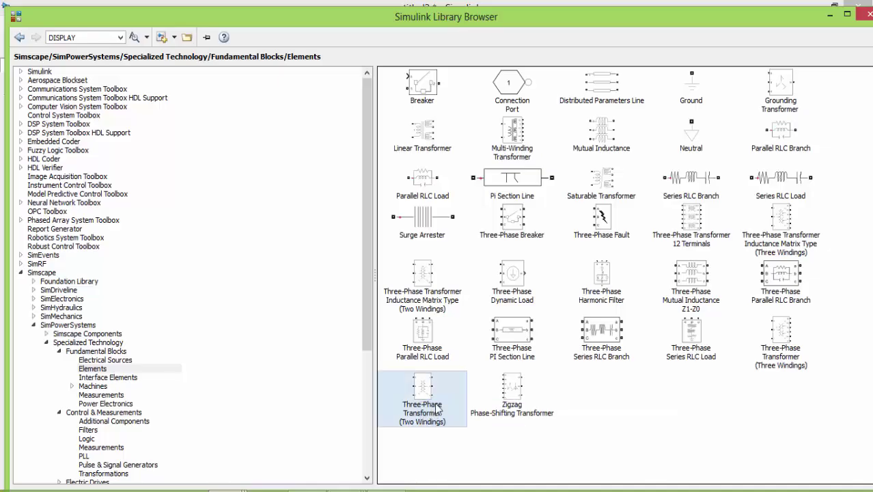
Add a Series RLC Branch block and a Ground block from the Elements library to the model
{"action": "left_click", "coordinate": [695, 192]}
{"action": "right_click", "coordinate": [694, 193]}
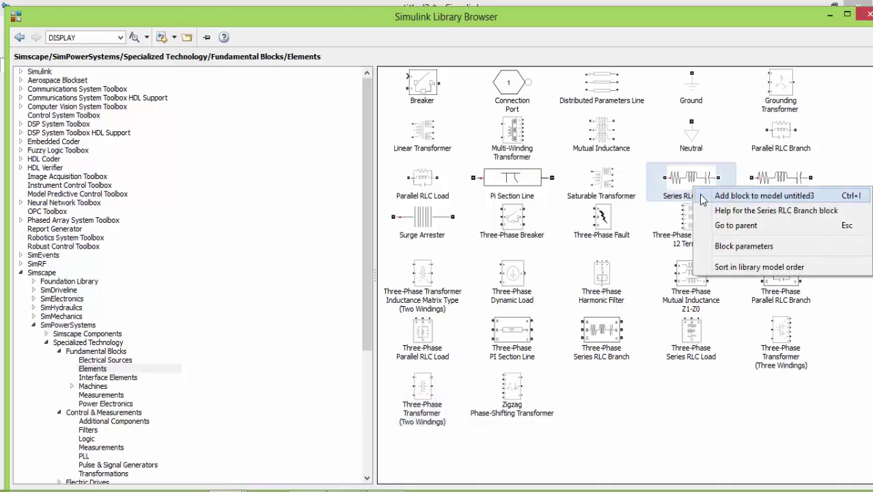
{"action": "left_click", "coordinate": [702, 197]}
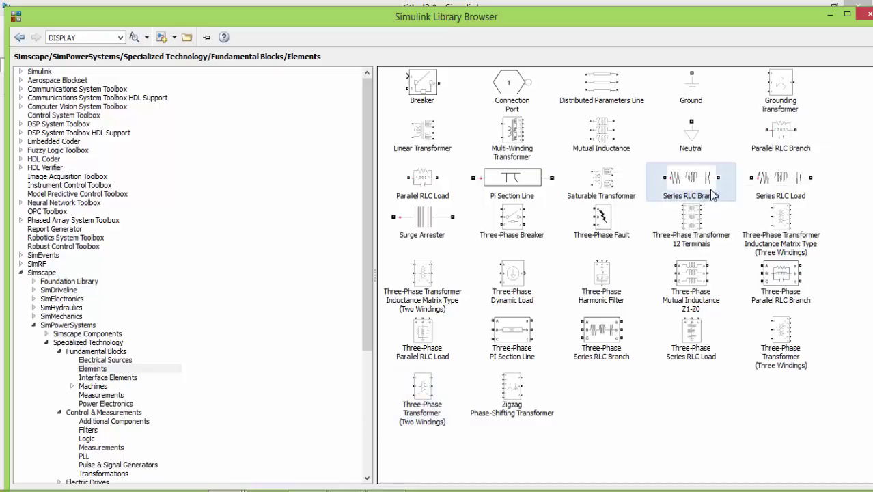
{"action": "left_click", "coordinate": [696, 85]}
{"action": "right_click", "coordinate": [696, 84]}
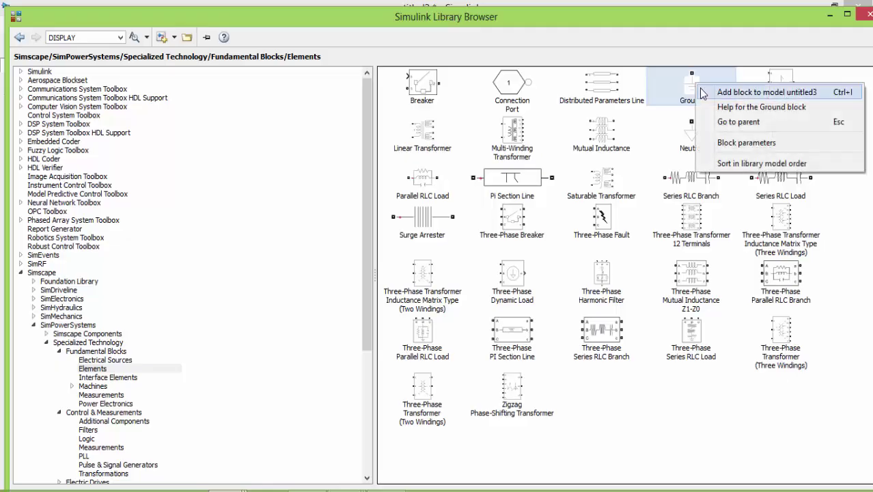
{"action": "left_click", "coordinate": [703, 93]}
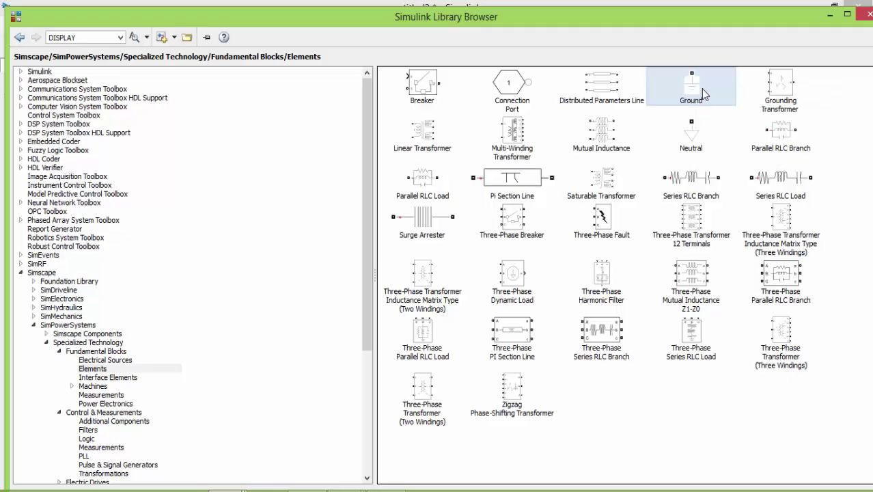
In the Fundamental Blocks Measurements library, select the Current Measurement block and add the Voltage Measurement block to the model
{"action": "left_click", "coordinate": [19, 37]}
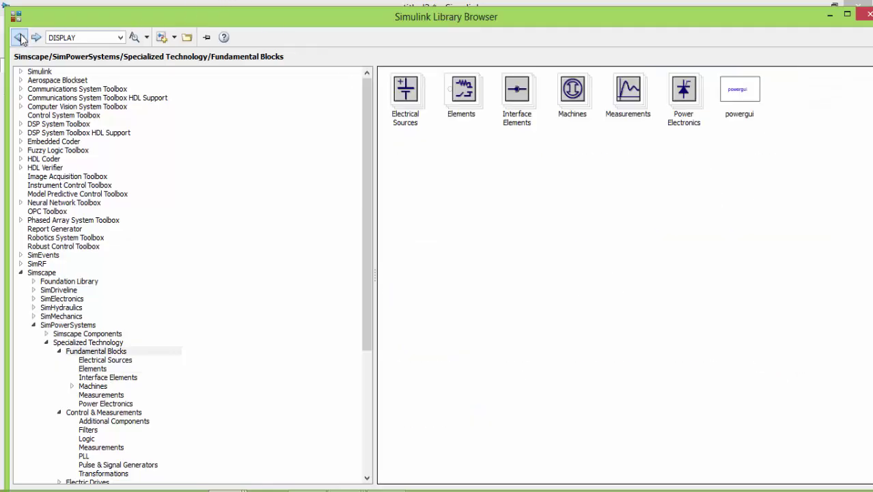
{"action": "double_click", "coordinate": [628, 96]}
{"action": "left_click", "coordinate": [422, 100]}
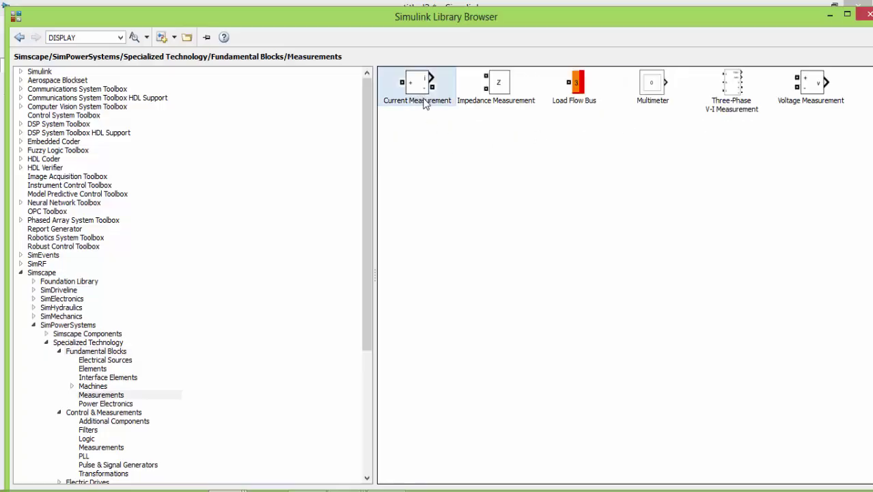
{"action": "right_click", "coordinate": [803, 85]}
{"action": "left_click", "coordinate": [803, 85]}
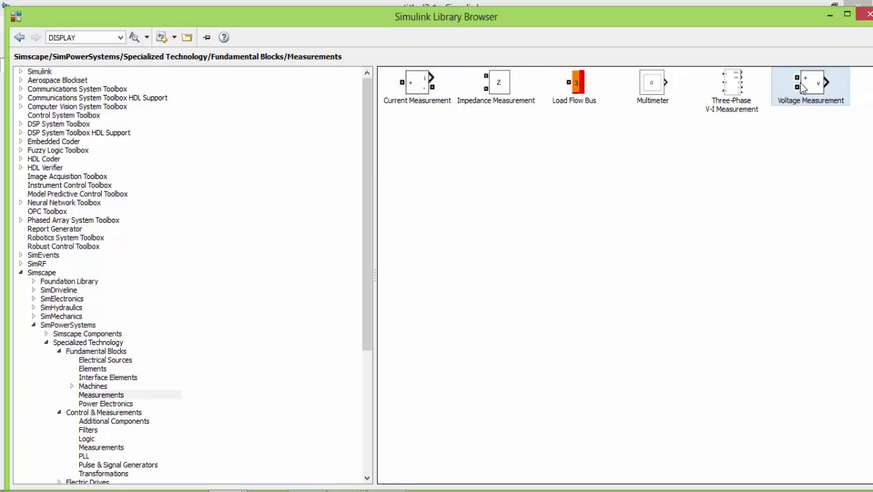
Search the block library for DISPLAY and add the Simulink Scope and Display blocks to the model
{"action": "left_click", "coordinate": [21, 38]}
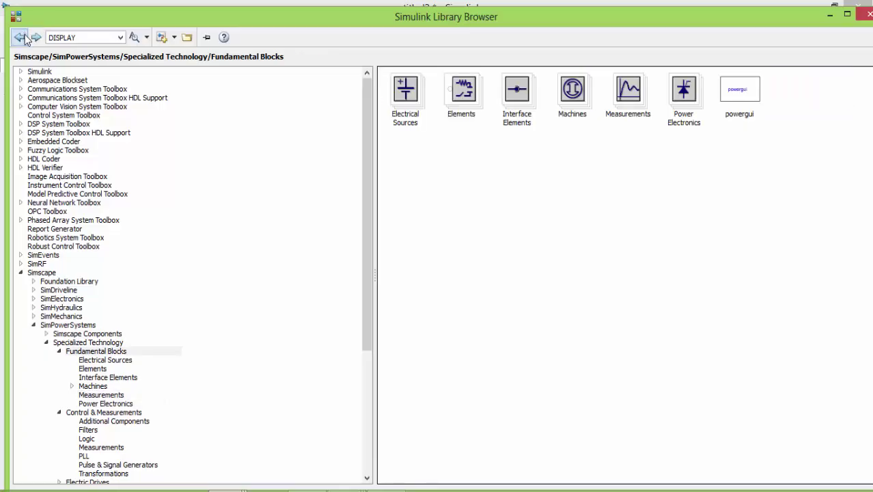
{"action": "double_click", "coordinate": [89, 38]}
{"action": "left_click", "coordinate": [134, 39]}
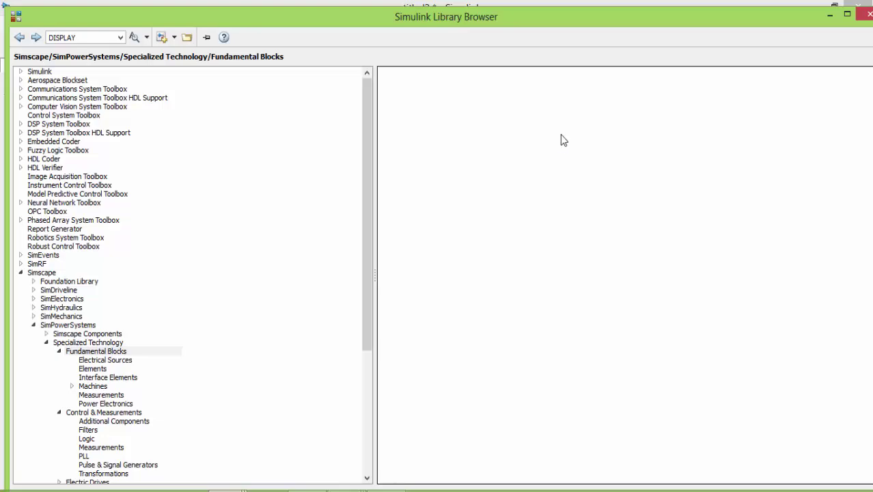
{"action": "left_click", "coordinate": [421, 116]}
{"action": "right_click", "coordinate": [418, 116]}
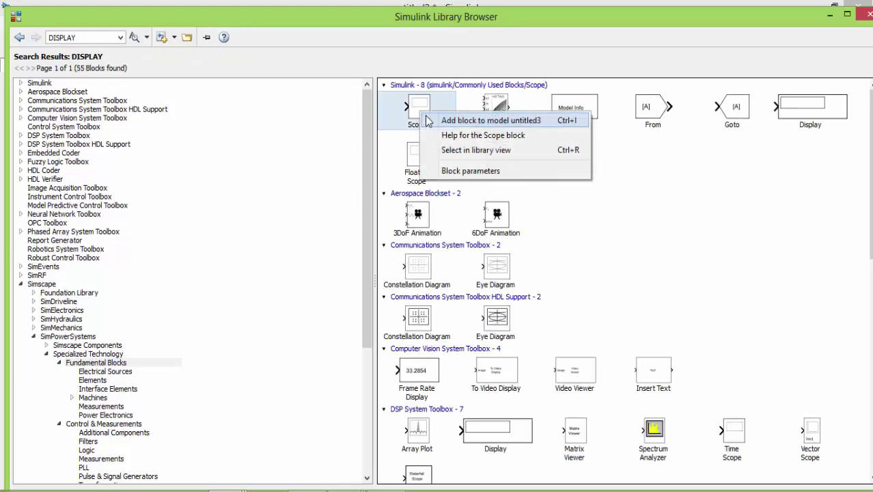
{"action": "left_click", "coordinate": [429, 120]}
{"action": "left_click", "coordinate": [786, 106]}
{"action": "right_click", "coordinate": [790, 110]}
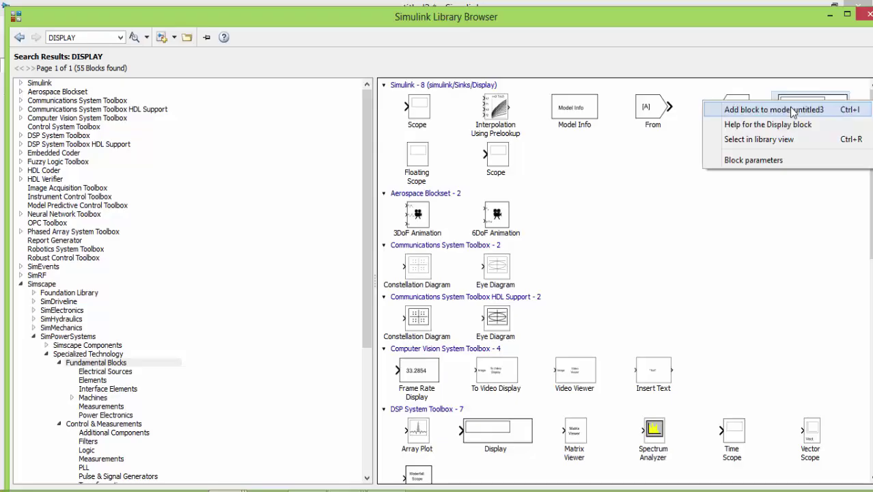
{"action": "left_click", "coordinate": [774, 112]}
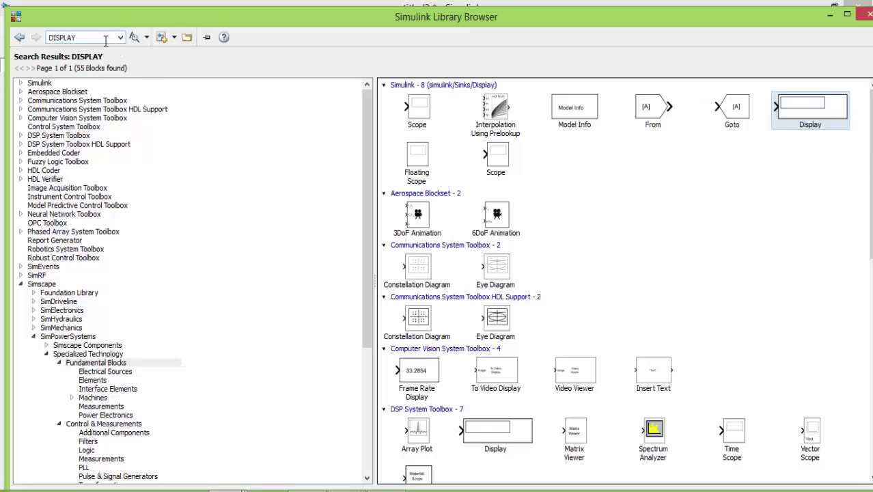
Search the block library for MUX and add the Simulink Mux block to the model
{"action": "left_click", "coordinate": [106, 41]}
{"action": "type", "text": "MUX"}
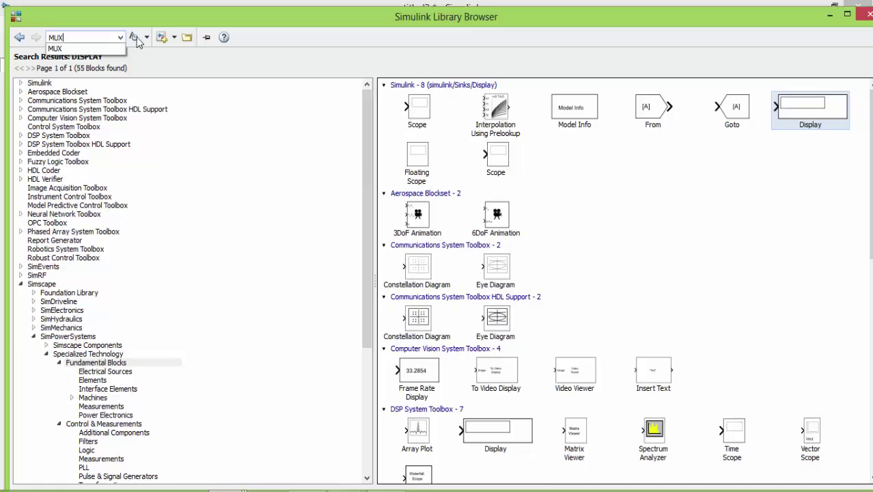
{"action": "left_click", "coordinate": [136, 37]}
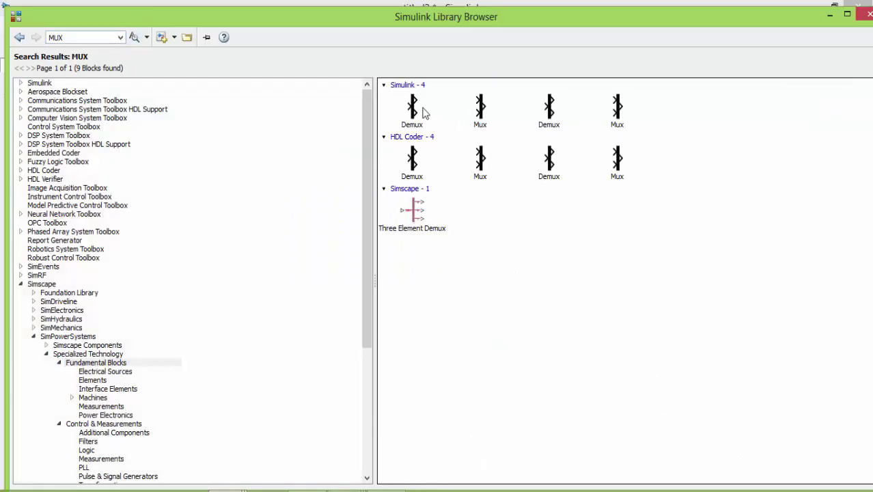
{"action": "left_click", "coordinate": [483, 110]}
{"action": "right_click", "coordinate": [482, 108]}
{"action": "left_click", "coordinate": [494, 114]}
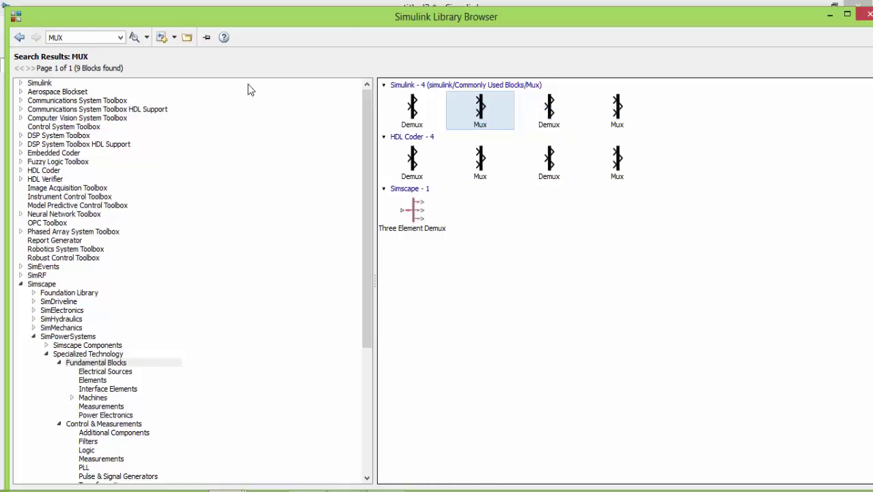
Add the powergui block from the Specialized Technology Fundamental Blocks library and return to the model
{"action": "left_click", "coordinate": [88, 354]}
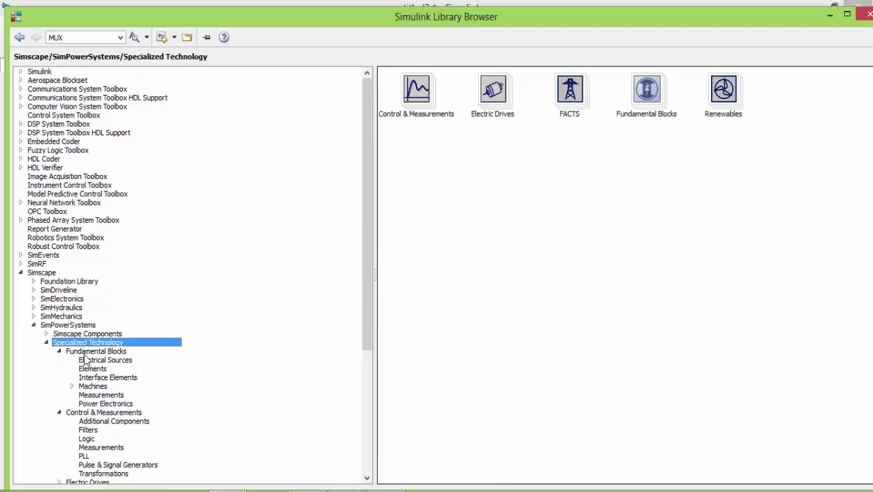
{"action": "left_click", "coordinate": [629, 90]}
{"action": "double_click", "coordinate": [639, 96]}
{"action": "left_click", "coordinate": [740, 92]}
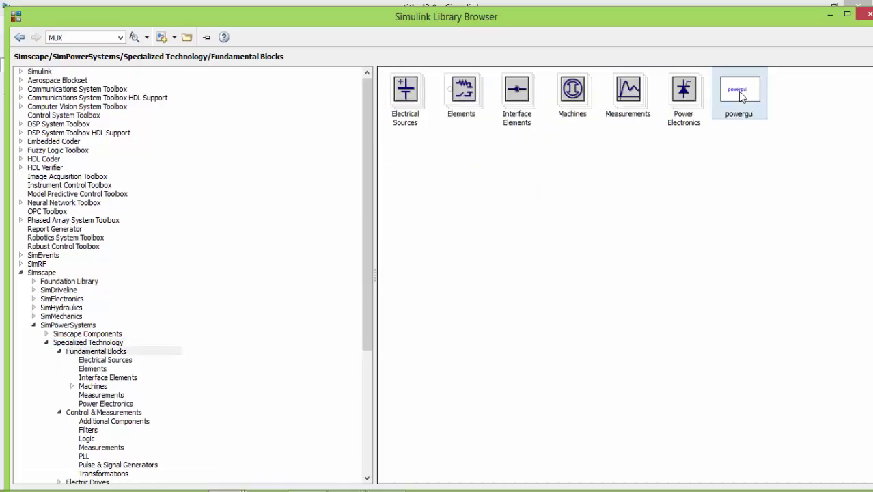
{"action": "right_click", "coordinate": [739, 93]}
{"action": "left_click", "coordinate": [772, 77]}
{"action": "left_click", "coordinate": [828, 16]}
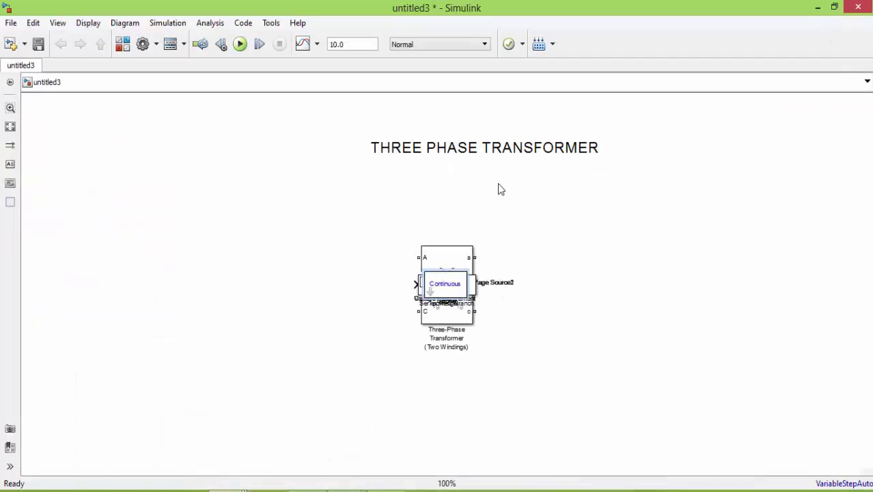
{"action": "left_click_drag", "start_coordinate": [479, 273], "coordinate": [462, 307]}
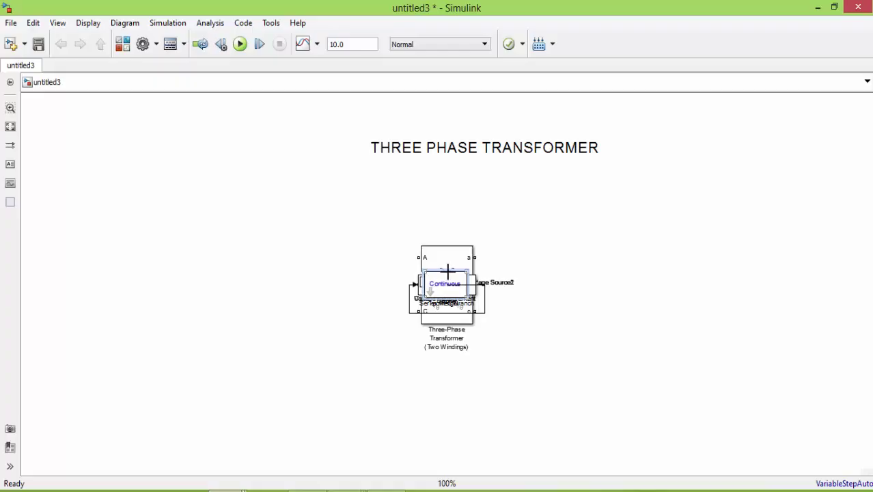
{"action": "left_click", "coordinate": [485, 310]}
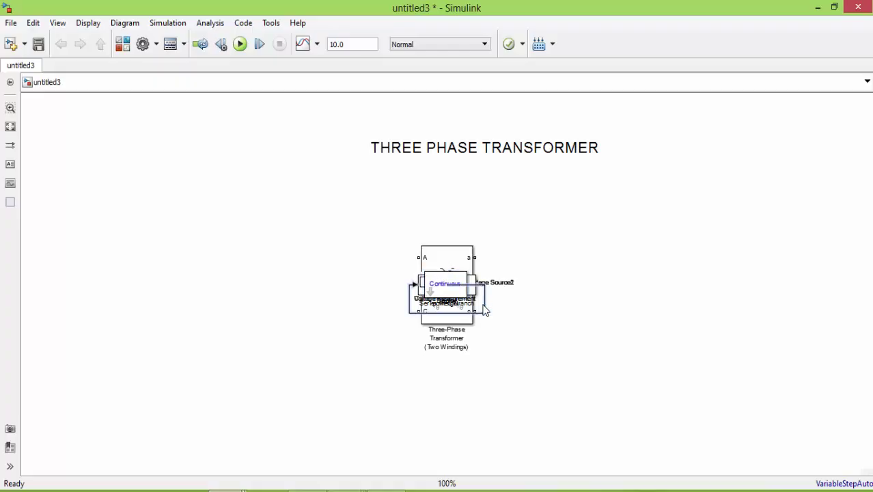
{"action": "key", "text": "Delete"}
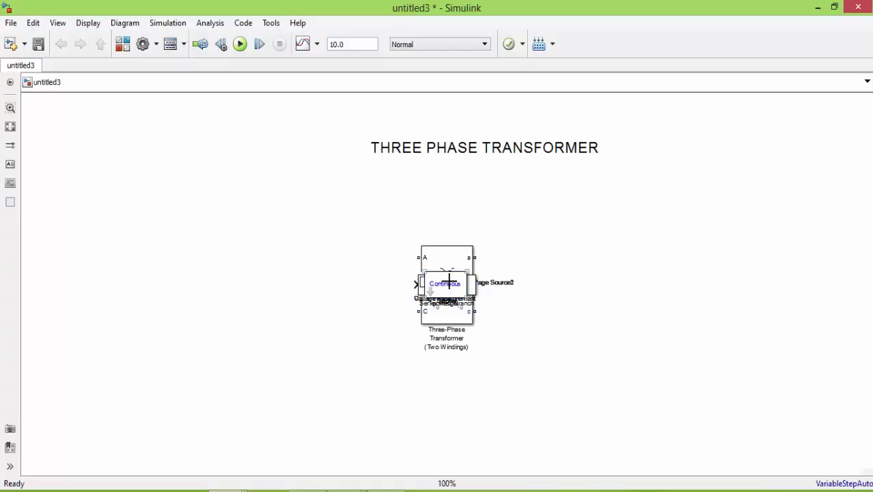
Move the powergui, Mux, Display and Scope blocks out of the block pile into the free area beyond the title
{"action": "left_click_drag", "start_coordinate": [446, 276], "coordinate": [779, 130]}
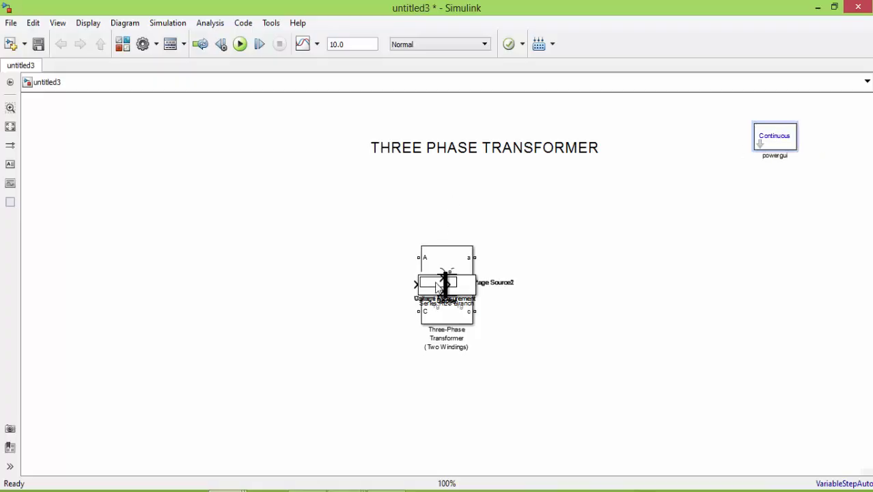
{"action": "left_click", "coordinate": [600, 242]}
{"action": "left_click_drag", "start_coordinate": [446, 283], "coordinate": [673, 199]}
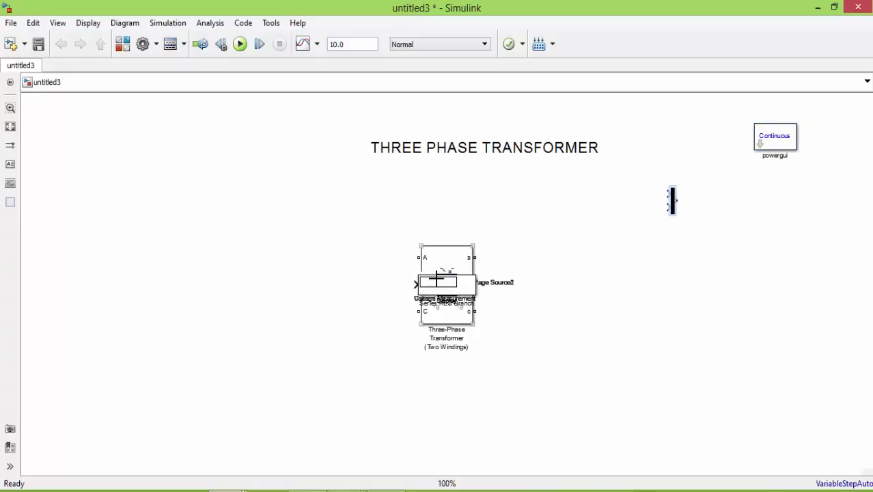
{"action": "left_click_drag", "start_coordinate": [433, 283], "coordinate": [796, 260]}
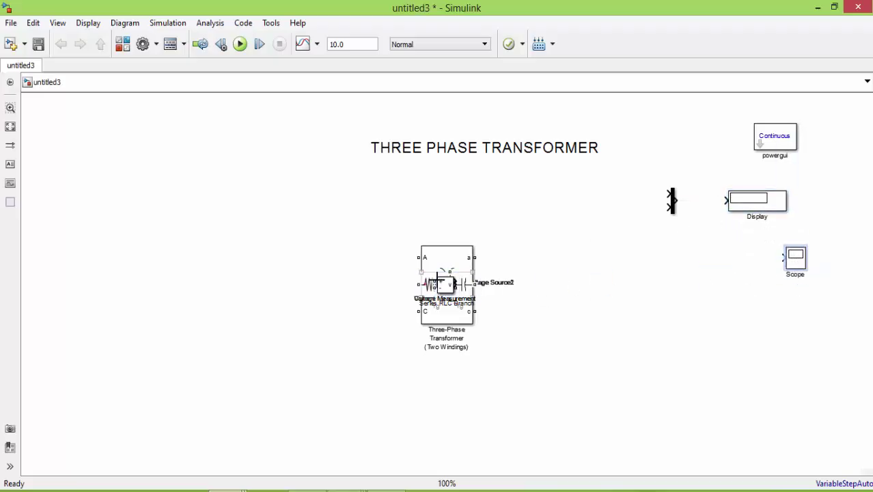
Spread the Voltage Measurement, Current Measurement, Ground, Series RLC Branch and Three-Phase Transformer blocks apart so none overlap
{"action": "left_click_drag", "start_coordinate": [431, 280], "coordinate": [657, 274]}
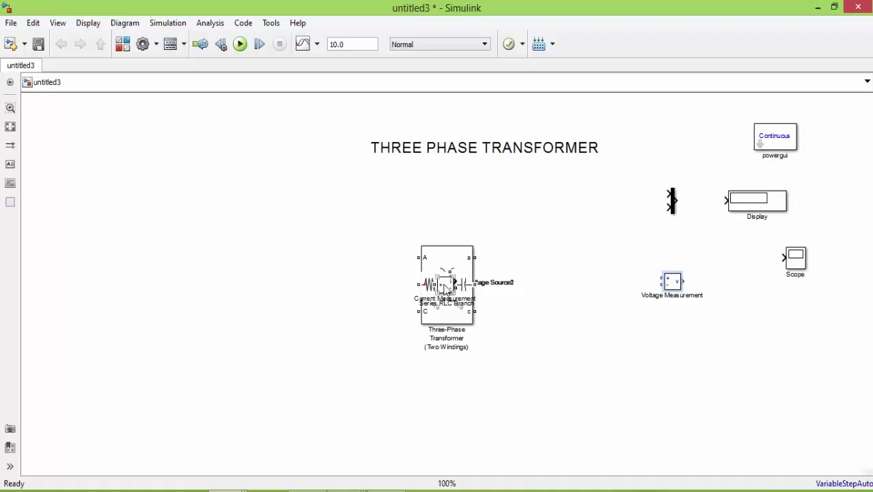
{"action": "left_click_drag", "start_coordinate": [444, 287], "coordinate": [738, 316]}
{"action": "left_click_drag", "start_coordinate": [457, 274], "coordinate": [603, 452]}
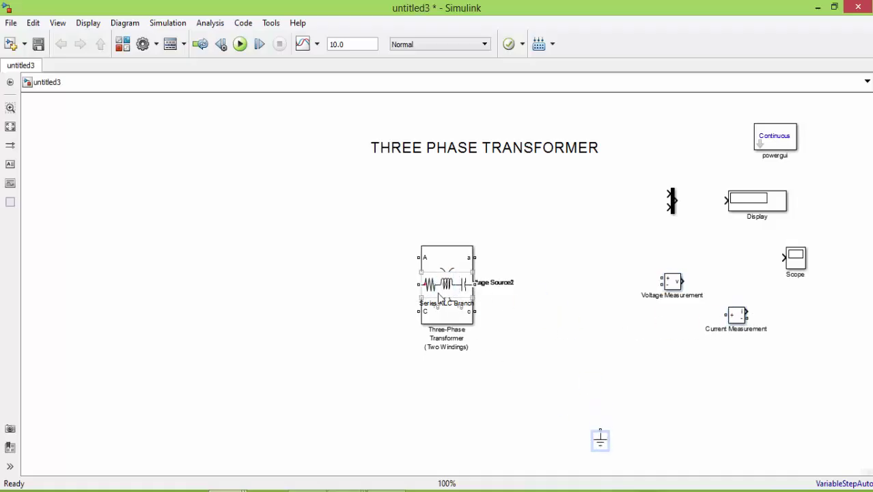
{"action": "left_click_drag", "start_coordinate": [444, 286], "coordinate": [585, 294]}
{"action": "left_click", "coordinate": [441, 287]}
{"action": "left_click_drag", "start_coordinate": [440, 287], "coordinate": [441, 376]}
Line up the three AC Voltage Source blocks in a column on the supply side and move the transformer up beside them
{"action": "left_click_drag", "start_coordinate": [446, 287], "coordinate": [116, 263]}
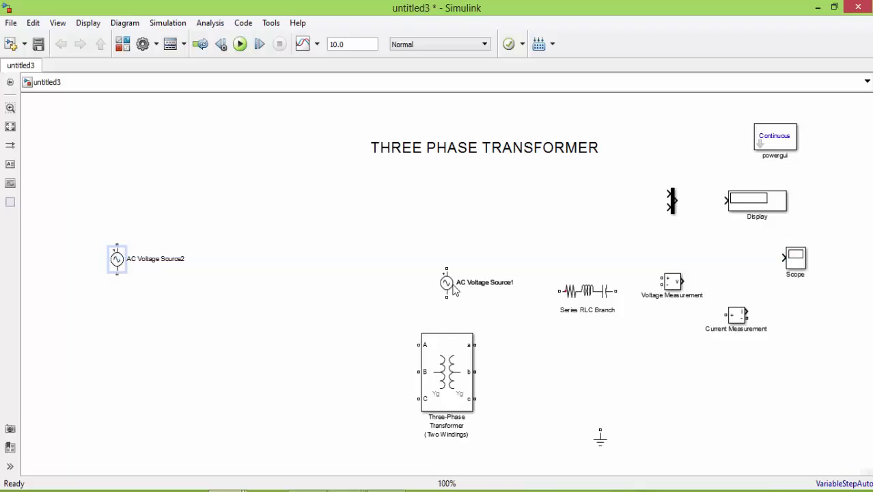
{"action": "left_click_drag", "start_coordinate": [455, 290], "coordinate": [265, 290]}
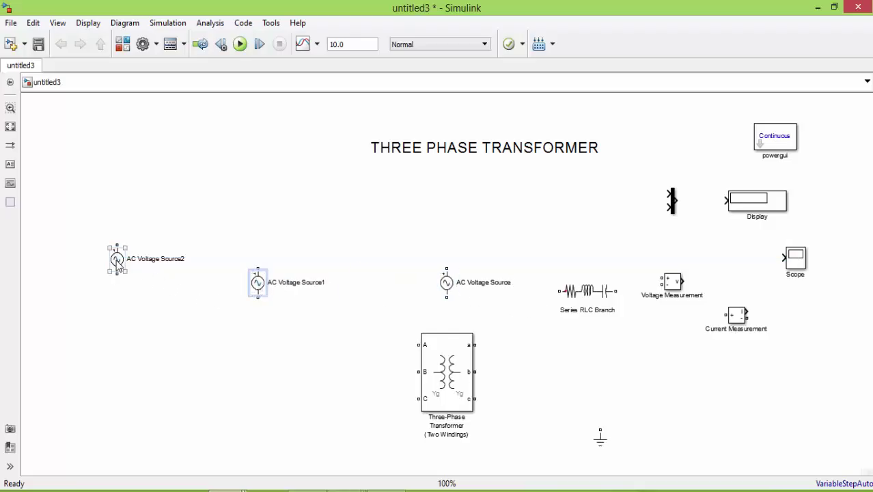
{"action": "left_click_drag", "start_coordinate": [118, 265], "coordinate": [114, 309]}
{"action": "left_click_drag", "start_coordinate": [254, 288], "coordinate": [107, 264]}
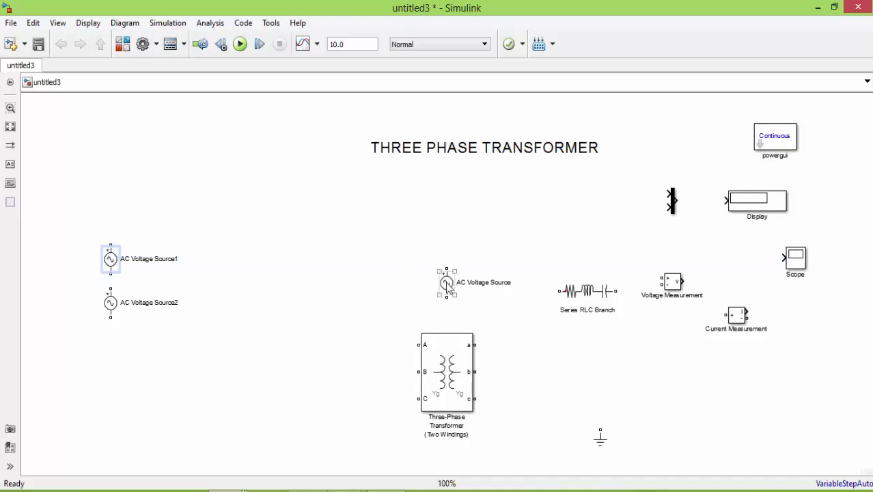
{"action": "left_click_drag", "start_coordinate": [447, 286], "coordinate": [112, 209]}
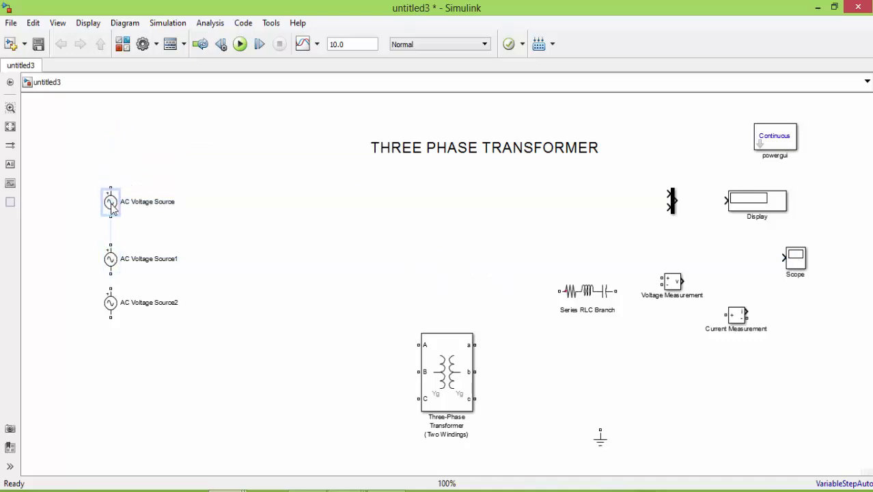
{"action": "left_click_drag", "start_coordinate": [455, 379], "coordinate": [422, 284]}
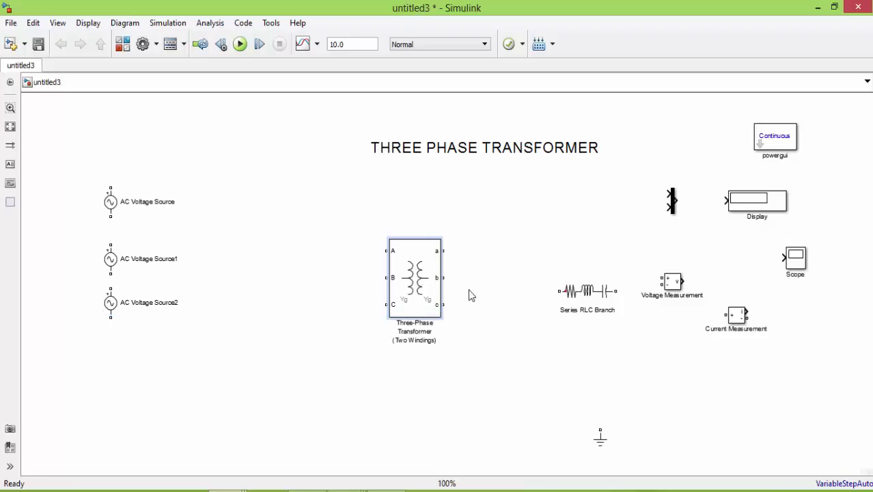
{"action": "left_click_drag", "start_coordinate": [425, 286], "coordinate": [426, 257]}
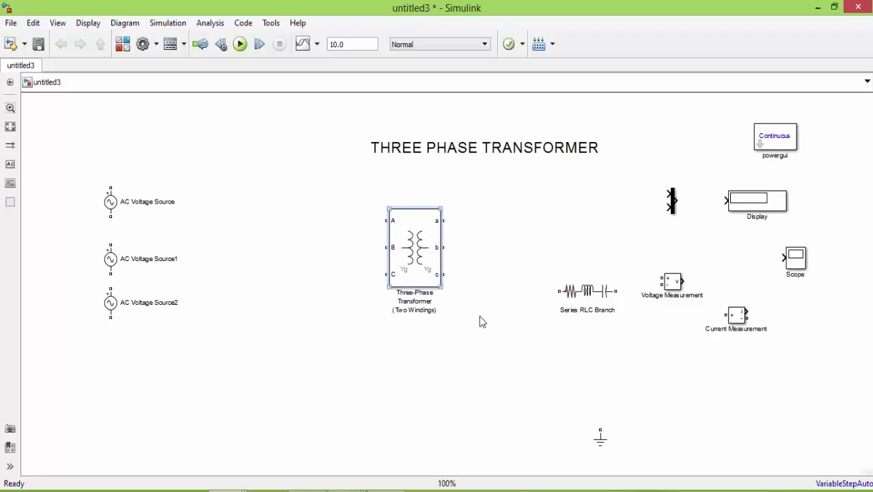
Move the Series RLC Branch to the transformer's output side, duplicate it twice and stack the three branches vertically
{"action": "left_click_drag", "start_coordinate": [596, 290], "coordinate": [601, 228]}
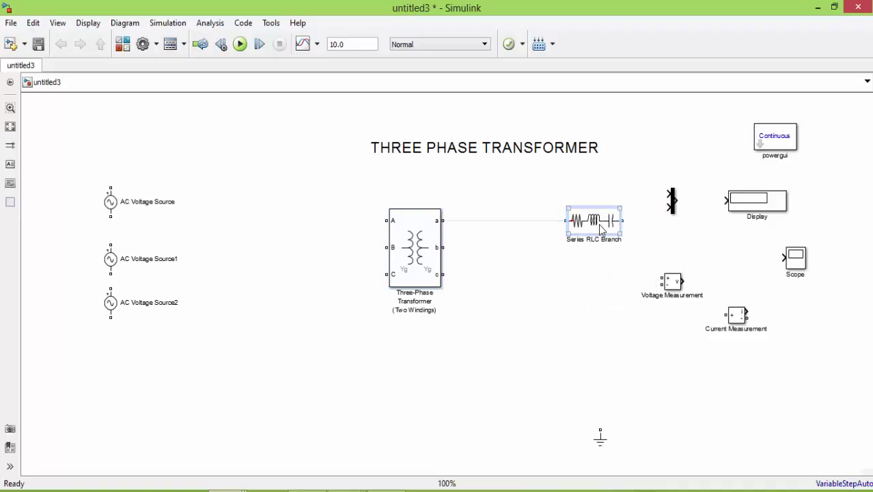
{"action": "key", "text": "ctrl+c"}
{"action": "key", "text": "ctrl+v"}
{"action": "key", "text": "ctrl+v"}
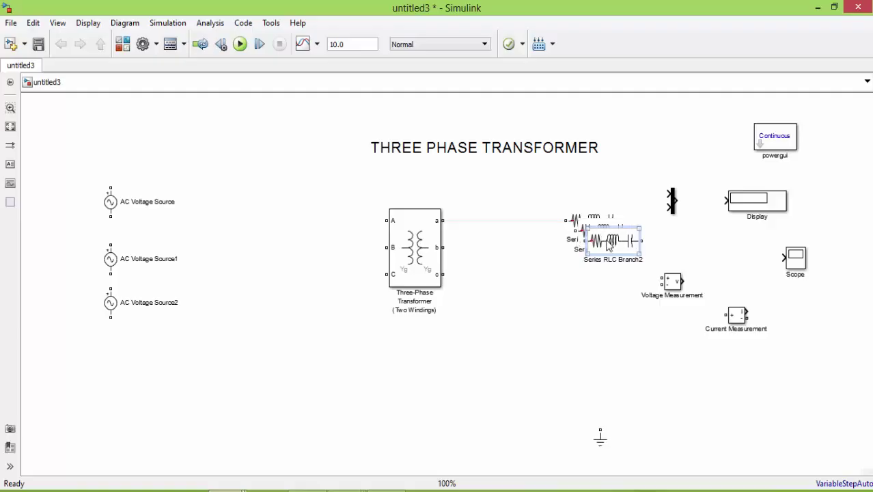
{"action": "left_click_drag", "start_coordinate": [607, 243], "coordinate": [597, 295]}
{"action": "left_click_drag", "start_coordinate": [602, 230], "coordinate": [609, 211]}
{"action": "left_click", "coordinate": [600, 225]}
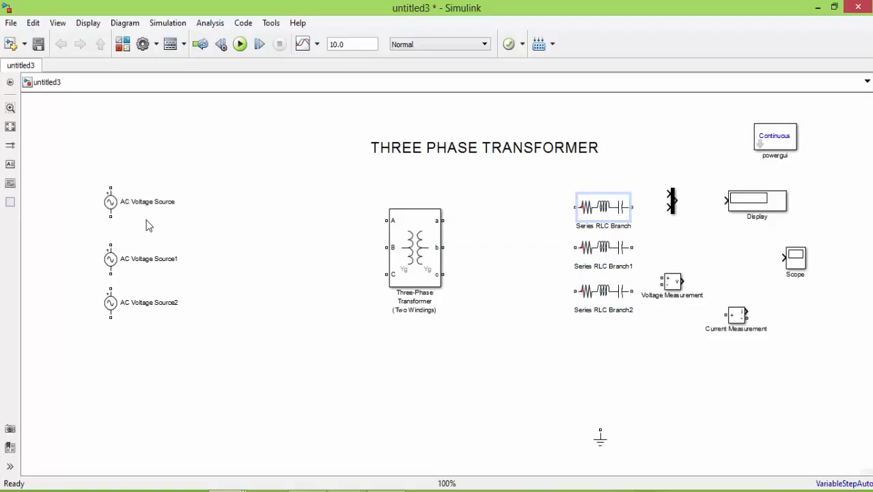
Space out the three AC Voltage Source blocks and rotate each by 90 degrees so their terminals lie horizontally
{"action": "left_click", "coordinate": [112, 255]}
{"action": "left_click_drag", "start_coordinate": [111, 312], "coordinate": [99, 403]}
{"action": "left_click_drag", "start_coordinate": [111, 259], "coordinate": [98, 361]}
{"action": "left_click_drag", "start_coordinate": [110, 202], "coordinate": [88, 239]}
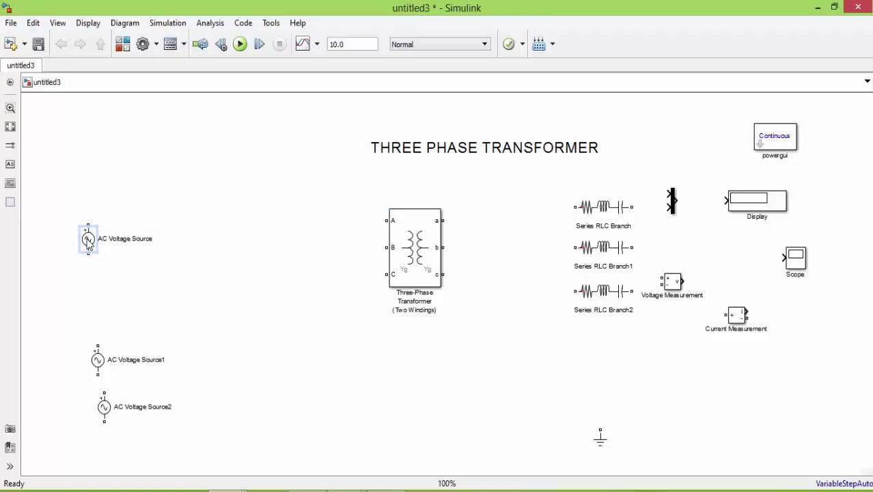
{"action": "key", "text": "ctrl+r"}
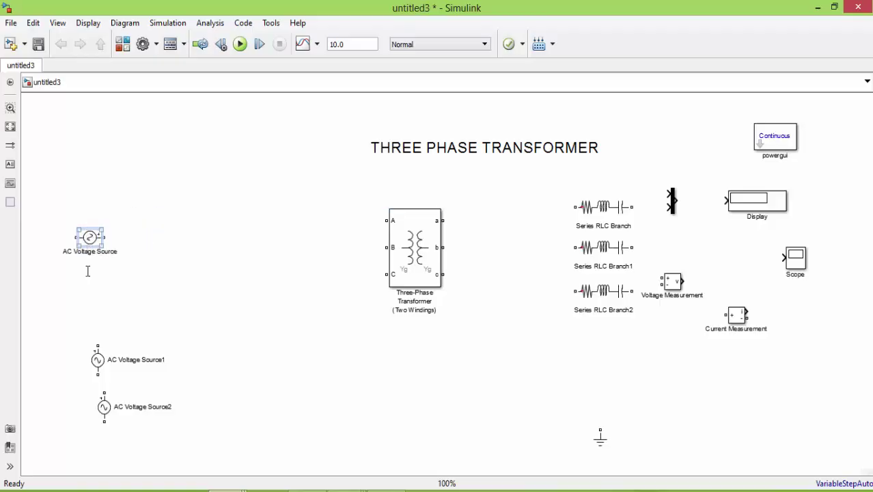
{"action": "left_click", "coordinate": [98, 361]}
{"action": "key", "text": "ctrl+r"}
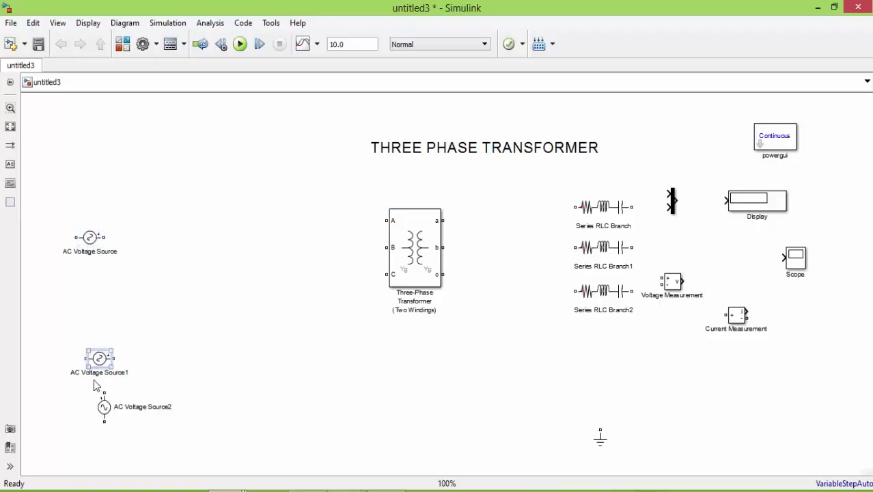
{"action": "left_click", "coordinate": [112, 406]}
{"action": "key", "text": "ctrl+r"}
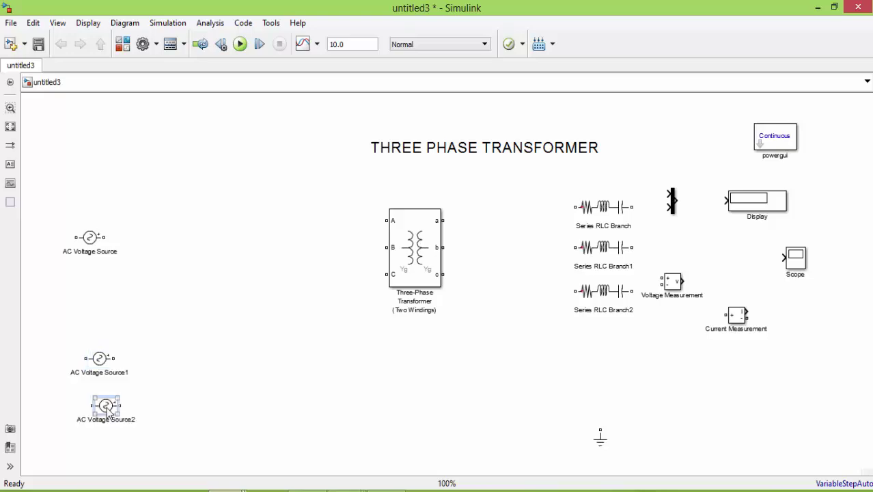
Align AC Voltage Source1 and AC Voltage Source2 in an evenly spaced column below AC Voltage Source
{"action": "left_click_drag", "start_coordinate": [99, 358], "coordinate": [87, 280]}
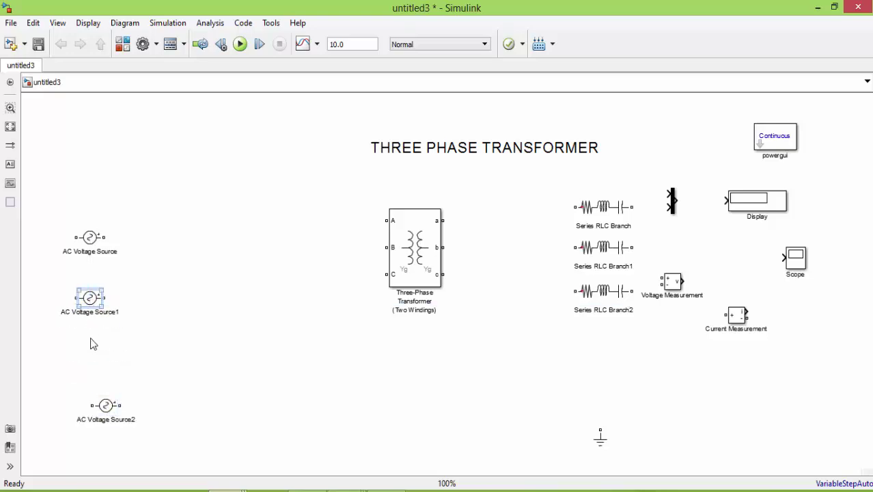
{"action": "left_click", "coordinate": [96, 401]}
{"action": "left_click_drag", "start_coordinate": [108, 410], "coordinate": [96, 355]}
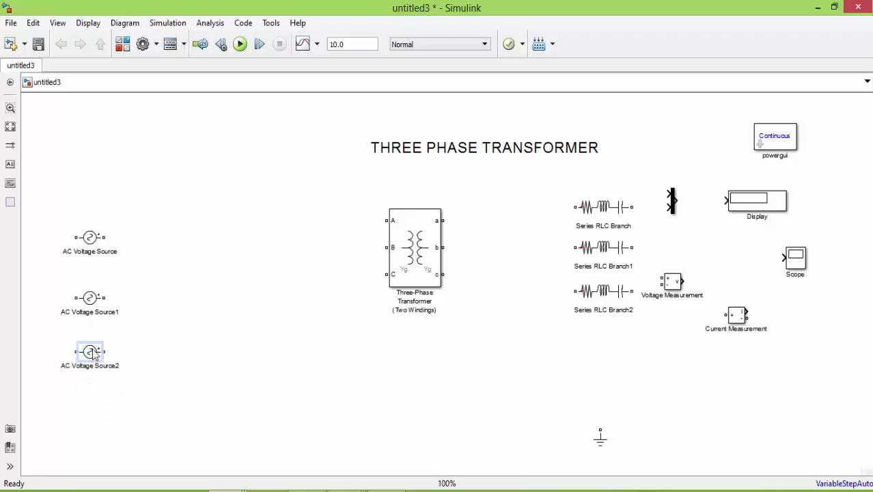
{"action": "left_click_drag", "start_coordinate": [92, 301], "coordinate": [93, 285]}
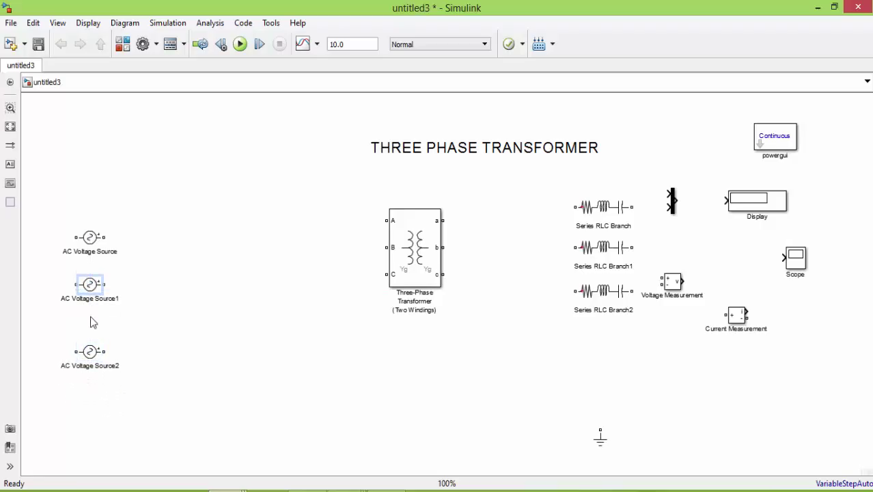
{"action": "left_click_drag", "start_coordinate": [89, 352], "coordinate": [93, 334]}
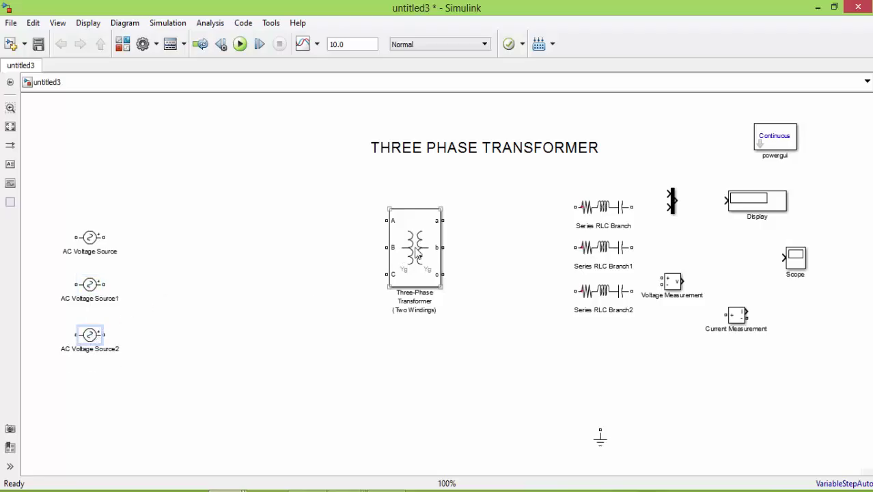
Center the transformer level with AC Voltage Source1 and wire the three sources' positive terminals to inputs A, B and C
{"action": "left_click_drag", "start_coordinate": [420, 253], "coordinate": [416, 290]}
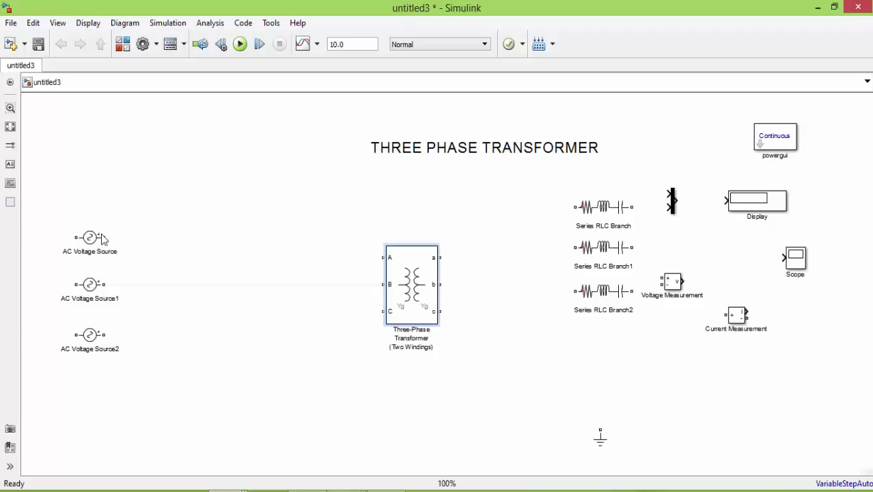
{"action": "left_click_drag", "start_coordinate": [105, 236], "coordinate": [384, 257]}
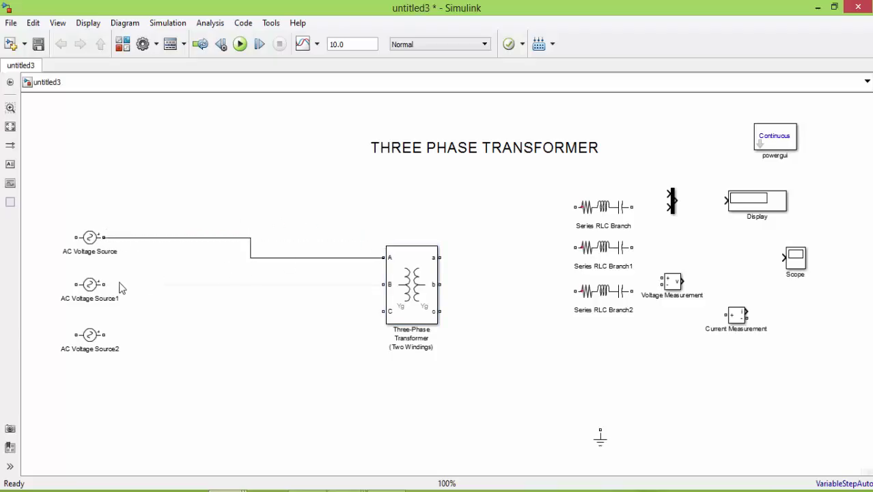
{"action": "left_click_drag", "start_coordinate": [328, 289], "coordinate": [383, 284]}
{"action": "left_click_drag", "start_coordinate": [104, 334], "coordinate": [385, 310]}
Place the ground block below and beside the AC voltage sources and wire all three sources' negative terminals to it
{"action": "left_click", "coordinate": [600, 437]}
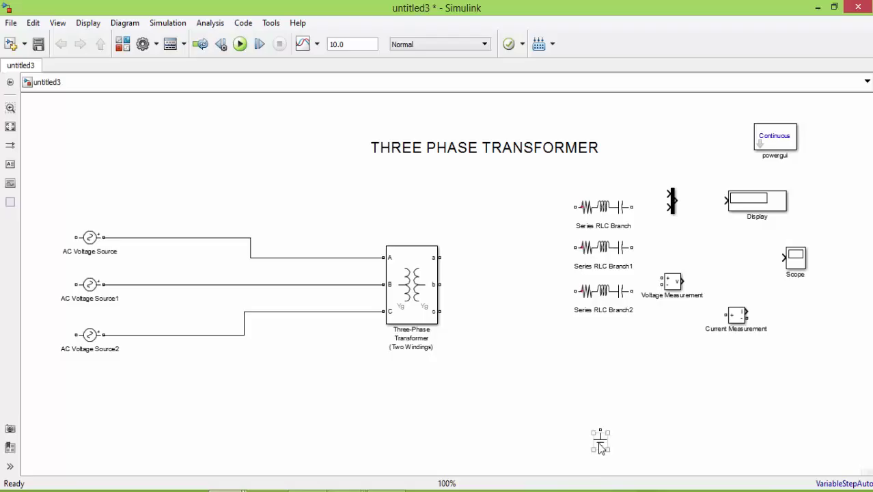
{"action": "left_click_drag", "start_coordinate": [600, 437], "coordinate": [47, 362]}
{"action": "mouse_move", "coordinate": [76, 237]}
{"action": "left_mouse_down"}
{"action": "mouse_move", "coordinate": [65, 239]}
{"action": "mouse_move", "coordinate": [47, 347]}
{"action": "left_mouse_up"}
{"action": "mouse_move", "coordinate": [76, 284]}
{"action": "left_mouse_down"}
{"action": "mouse_move", "coordinate": [52, 276]}
{"action": "mouse_move", "coordinate": [47, 283]}
{"action": "left_mouse_up"}
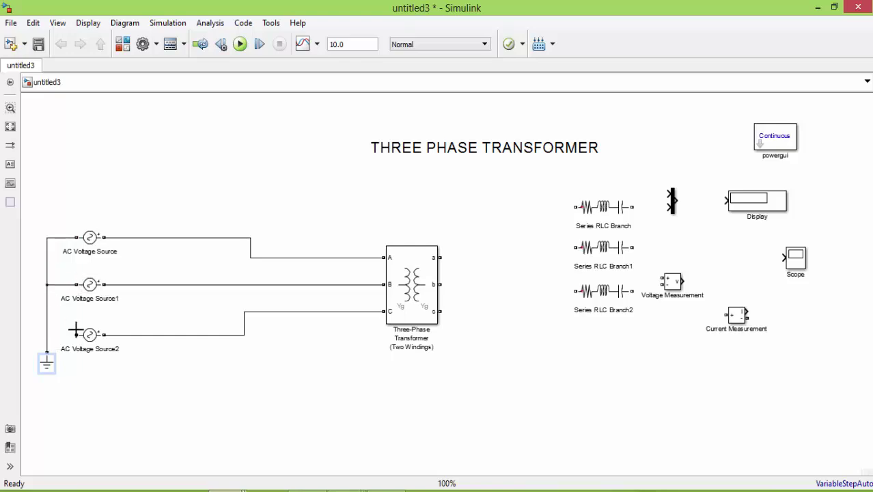
{"action": "left_click_drag", "start_coordinate": [73, 333], "coordinate": [46, 334]}
Set AC Voltage Source to a peak amplitude of 440 V and a frequency of 50 Hz
{"action": "left_click", "coordinate": [81, 243]}
{"action": "left_click", "coordinate": [90, 238]}
{"action": "double_click", "coordinate": [91, 239]}
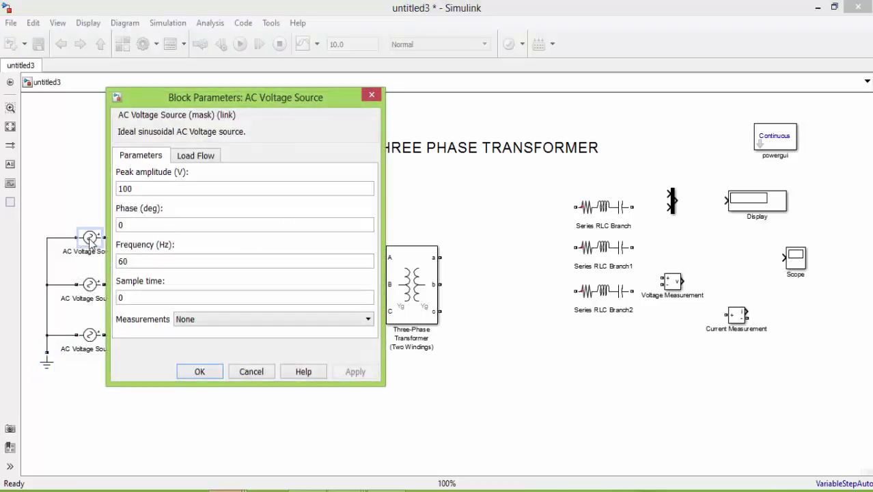
{"action": "double_click", "coordinate": [146, 188]}
{"action": "type", "text": "2"}
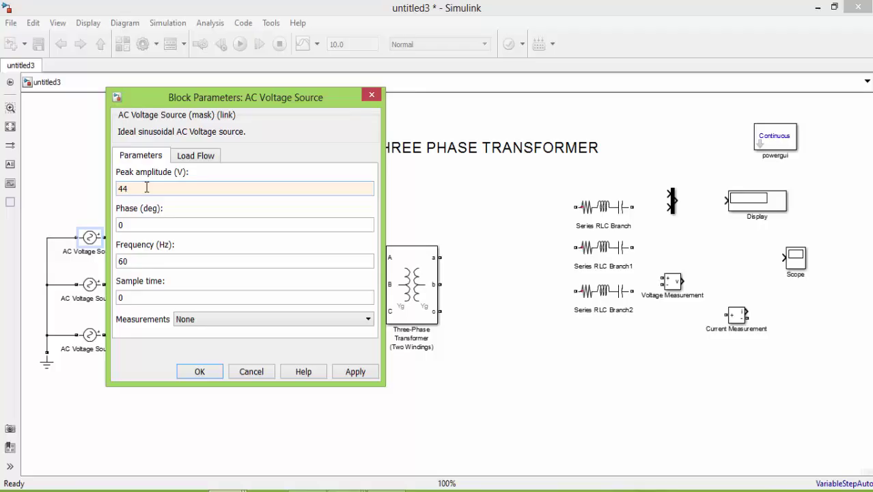
{"action": "type", "text": "440"}
{"action": "double_click", "coordinate": [142, 261]}
{"action": "type", "text": "50"}
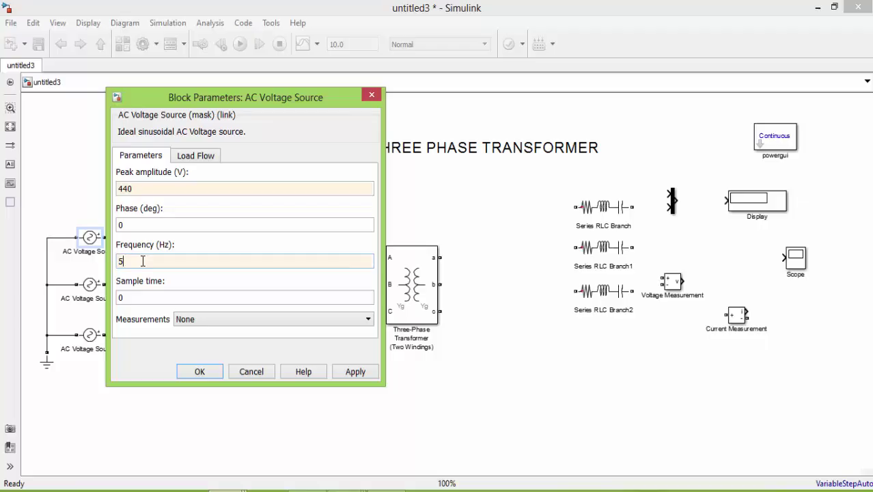
{"action": "left_click", "coordinate": [353, 371]}
{"action": "left_click", "coordinate": [214, 371]}
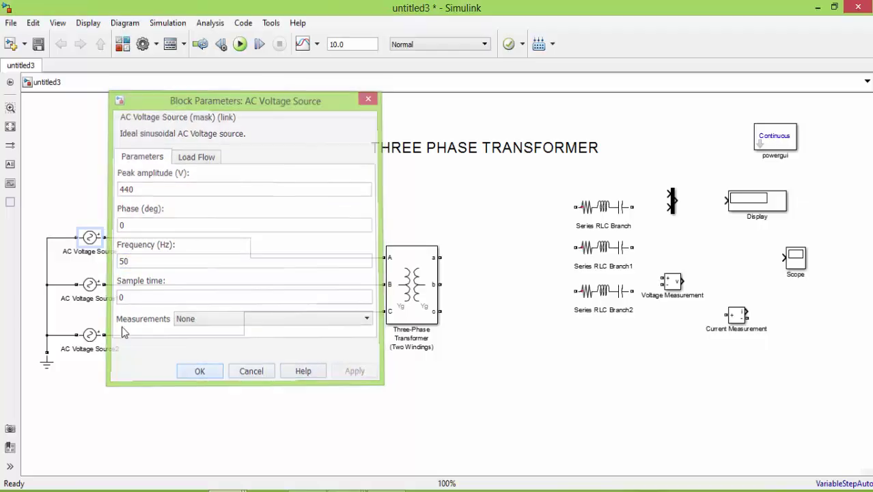
Set AC Voltage Source1 to 440 V peak amplitude, 120 degrees phase and 50 Hz frequency
{"action": "left_click", "coordinate": [93, 286]}
{"action": "double_click", "coordinate": [92, 286]}
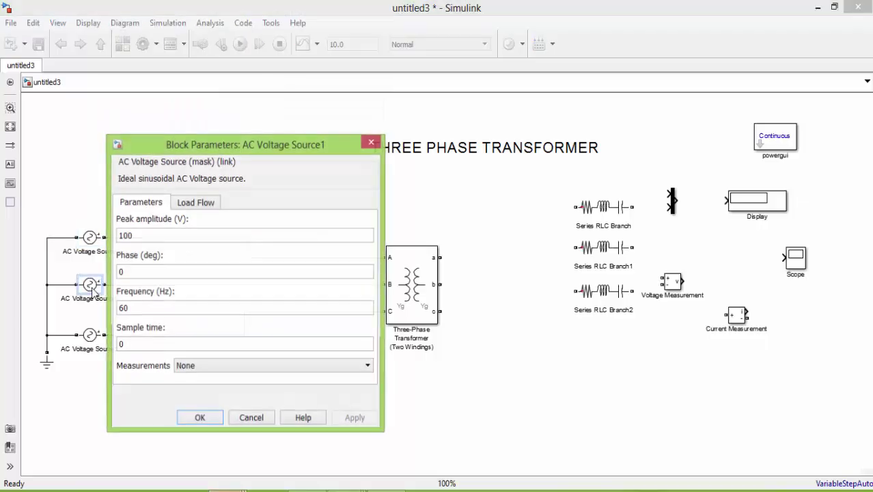
{"action": "double_click", "coordinate": [137, 236]}
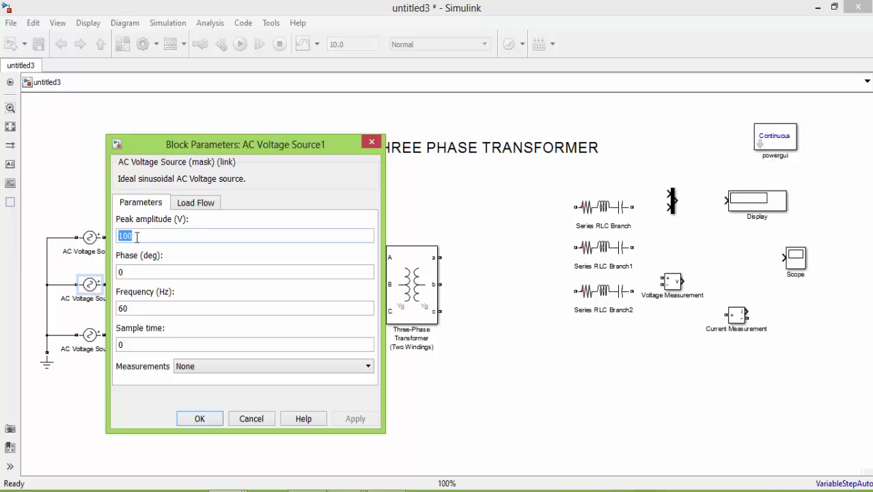
{"action": "type", "text": "440"}
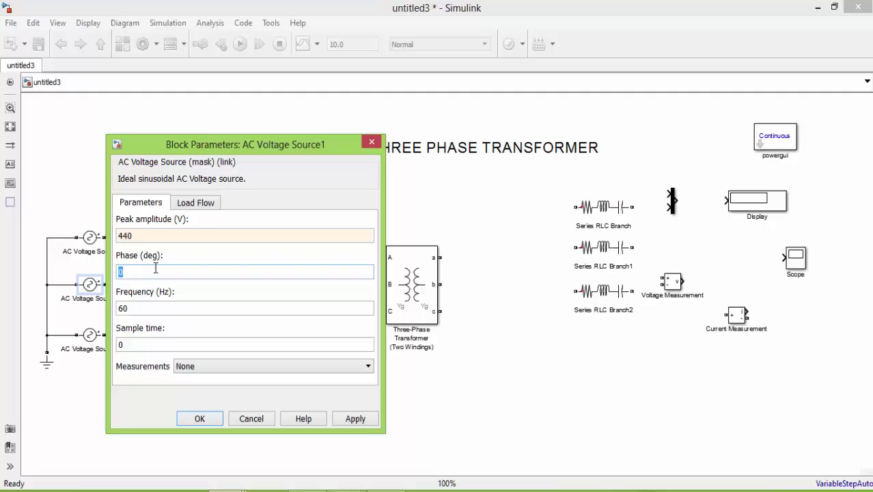
{"action": "type", "text": "120"}
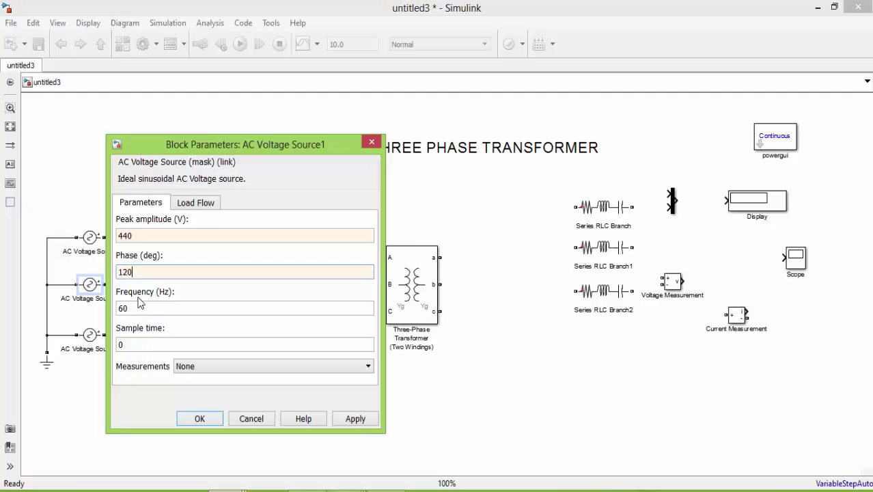
{"action": "type", "text": "50"}
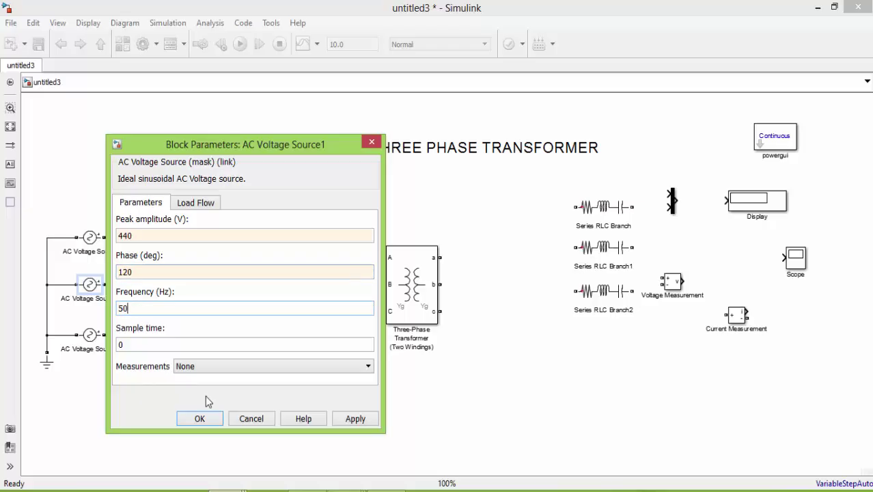
{"action": "left_click", "coordinate": [357, 418]}
{"action": "left_click", "coordinate": [200, 418]}
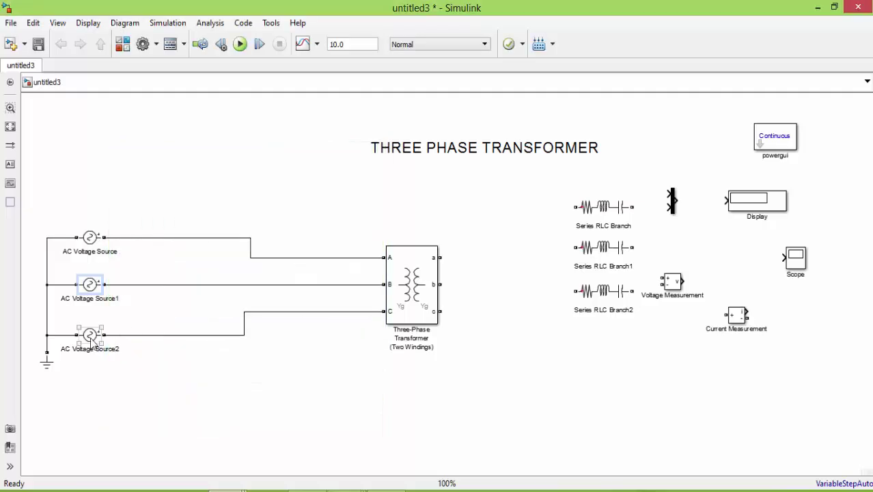
Set AC Voltage Source2 to 440 V peak amplitude, -120 degrees phase and 50 Hz frequency
{"action": "double_click", "coordinate": [90, 335]}
{"action": "double_click", "coordinate": [174, 287]}
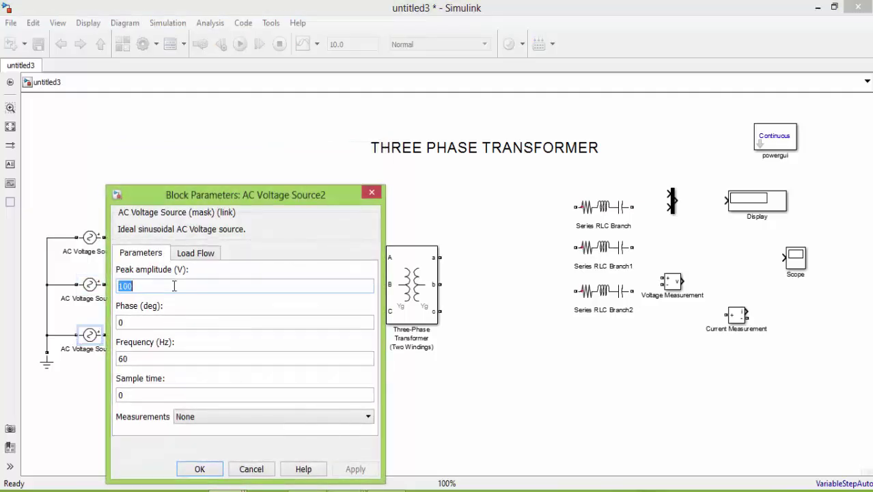
{"action": "type", "text": "5"}
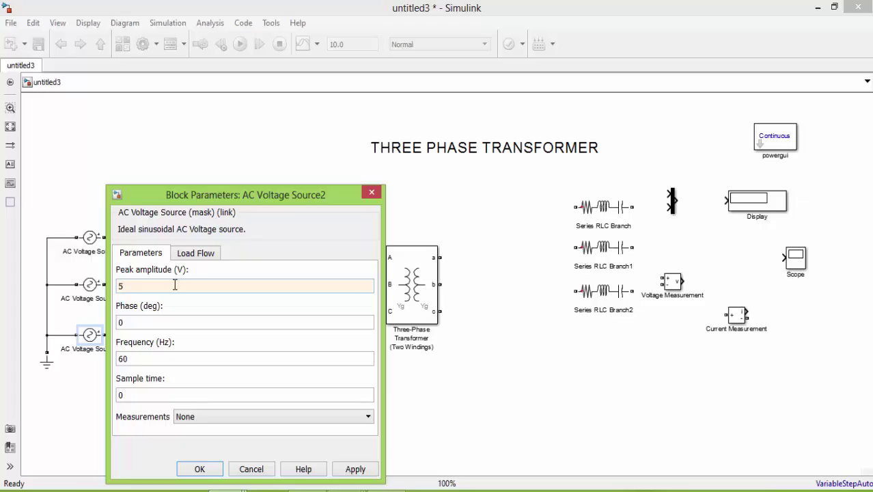
{"action": "type", "text": "40"}
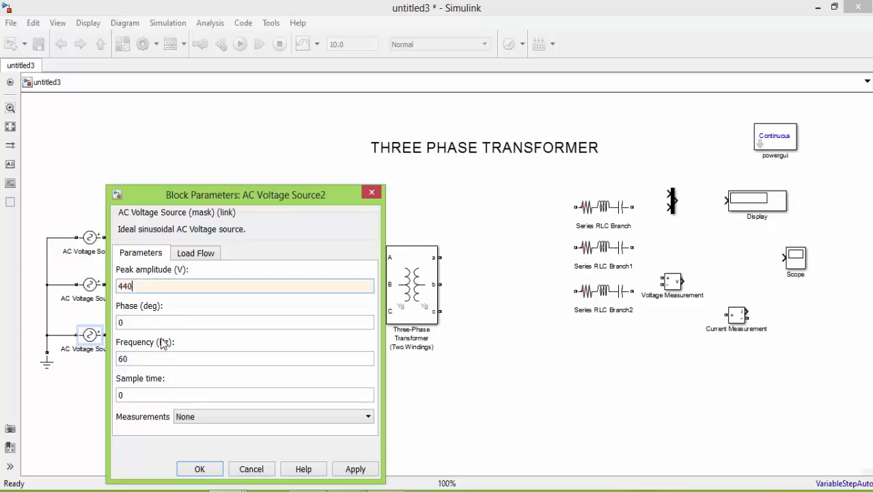
{"action": "double_click", "coordinate": [163, 326]}
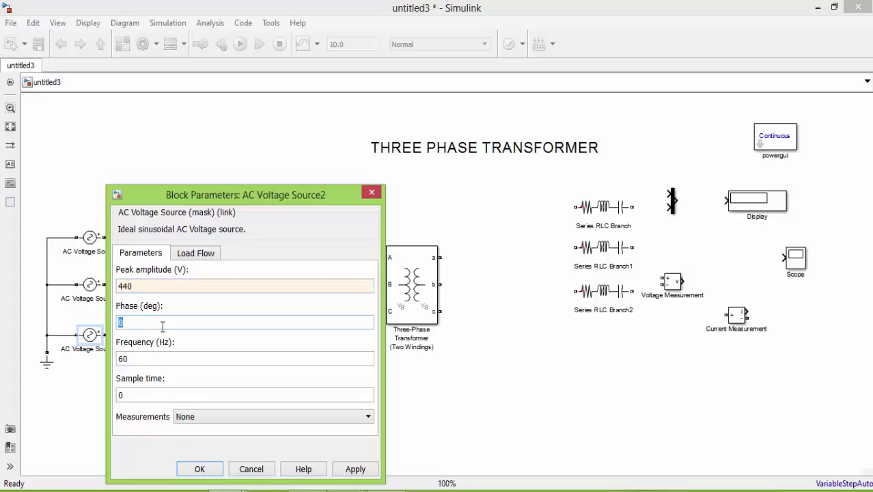
{"action": "type", "text": "-120"}
{"action": "double_click", "coordinate": [152, 359]}
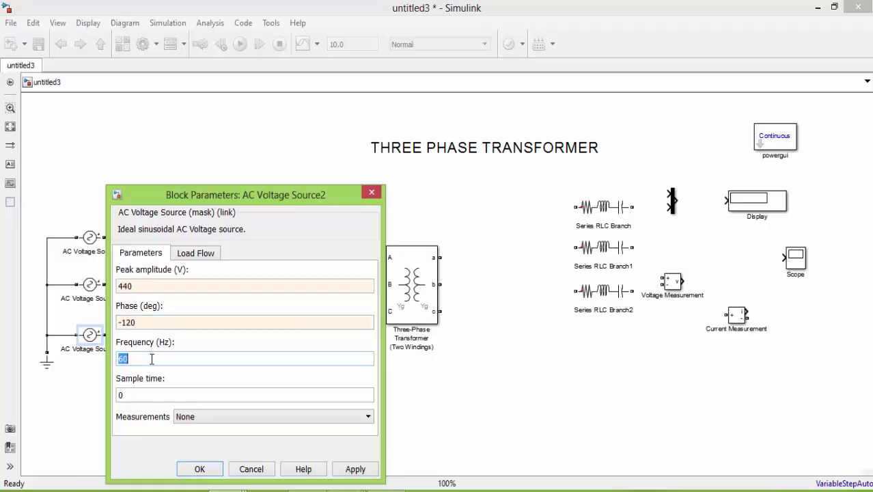
{"action": "type", "text": "50"}
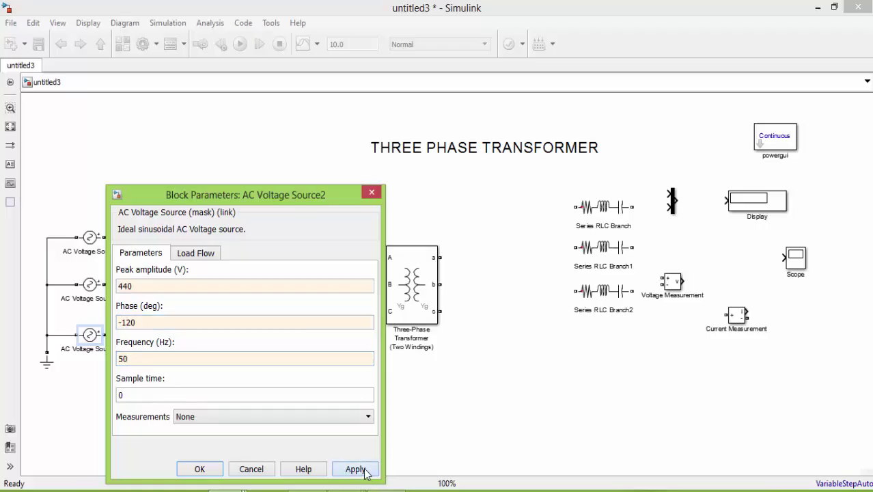
{"action": "left_click", "coordinate": [360, 469]}
{"action": "left_click", "coordinate": [216, 469]}
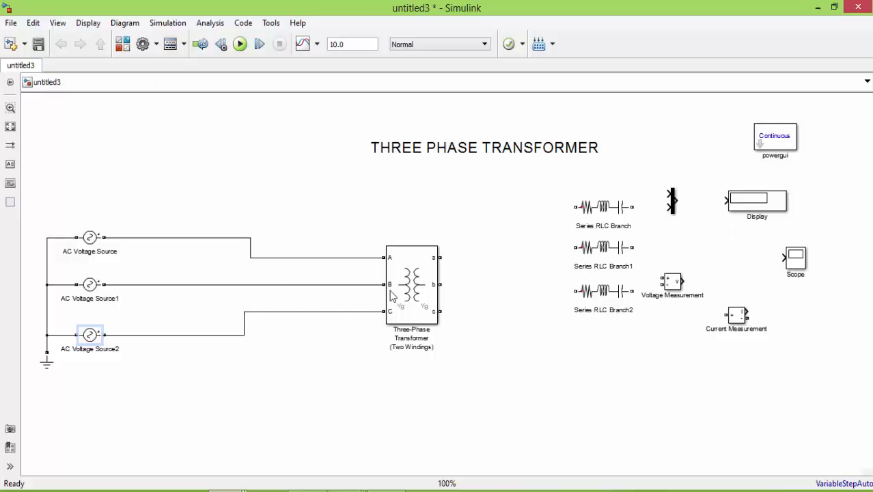
Shift the three Series RLC Branch blocks down into a spaced column level with the transformer's output side
{"action": "left_click", "coordinate": [412, 289]}
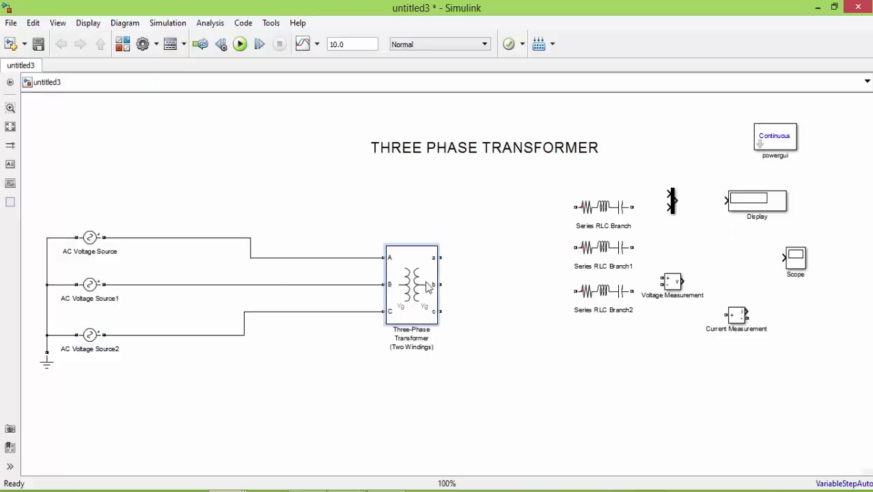
{"action": "left_click", "coordinate": [612, 208]}
{"action": "left_click_drag", "start_coordinate": [597, 294], "coordinate": [597, 318]}
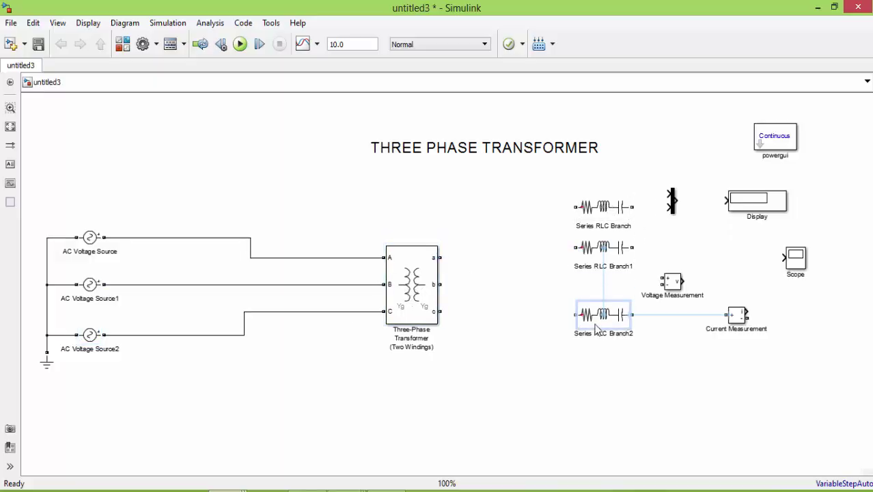
{"action": "left_click_drag", "start_coordinate": [615, 248], "coordinate": [615, 269]}
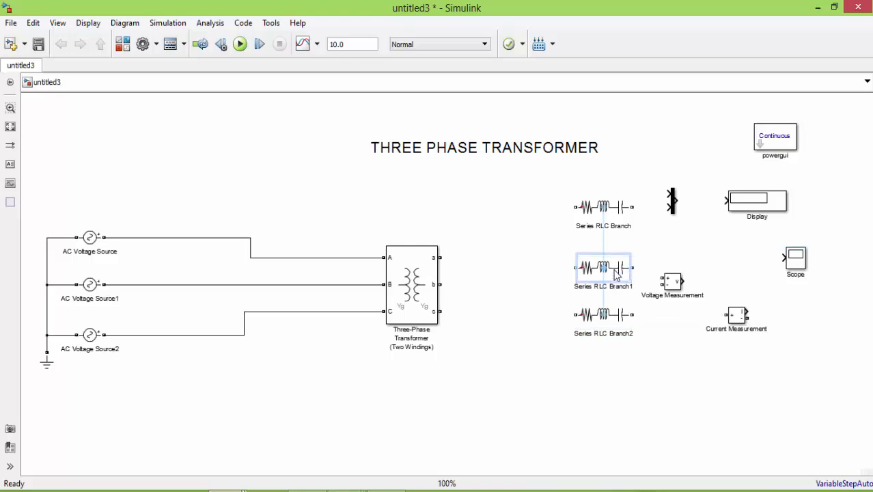
{"action": "left_click", "coordinate": [619, 208]}
{"action": "left_click_drag", "start_coordinate": [618, 209], "coordinate": [607, 229]}
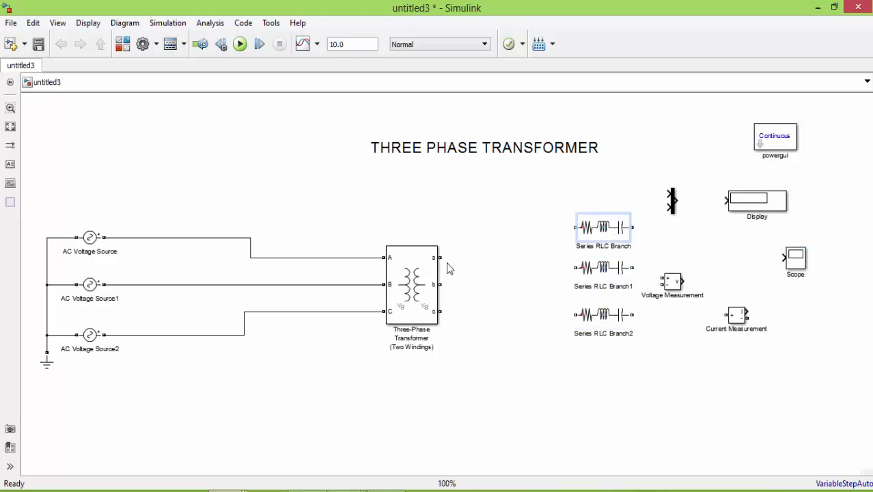
{"action": "mouse_move", "coordinate": [334, 233]}
{"action": "left_mouse_down"}
{"action": "mouse_move", "coordinate": [326, 323]}
{"action": "mouse_move", "coordinate": [332, 227]}
{"action": "left_mouse_up"}
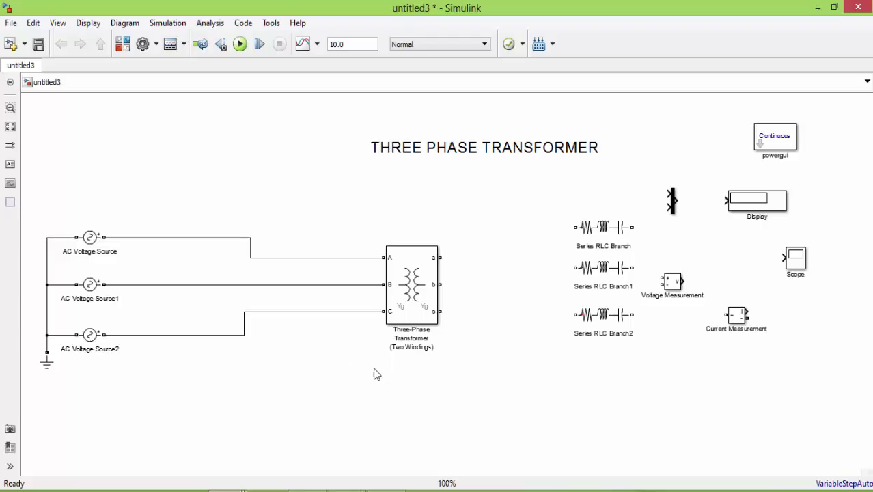
{"action": "left_click", "coordinate": [382, 155]}
{"action": "left_click", "coordinate": [573, 164]}
Enlarge the Three-Phase Transformer block to spread its terminals apart and reposition it between the sources and the RLC branches
{"action": "left_click", "coordinate": [402, 321]}
{"action": "left_click", "coordinate": [409, 326]}
{"action": "left_click", "coordinate": [413, 304]}
{"action": "left_click_drag", "start_coordinate": [434, 328], "coordinate": [477, 366]}
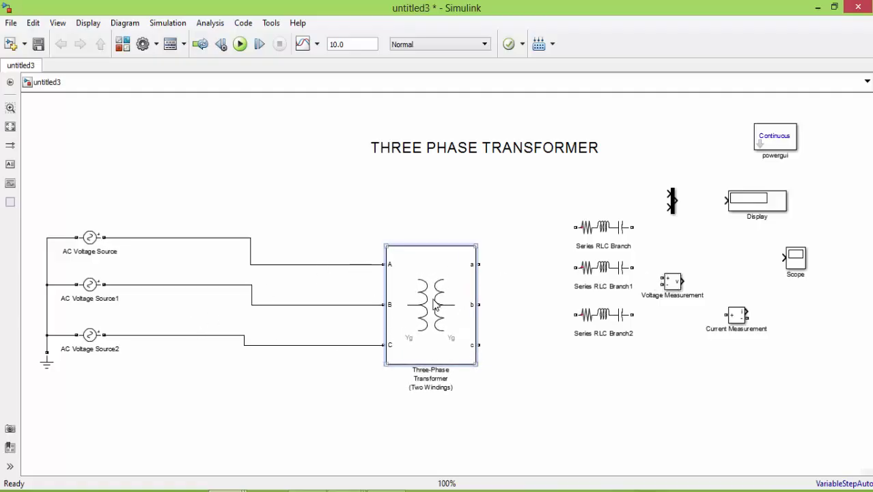
{"action": "left_click_drag", "start_coordinate": [436, 303], "coordinate": [451, 273]}
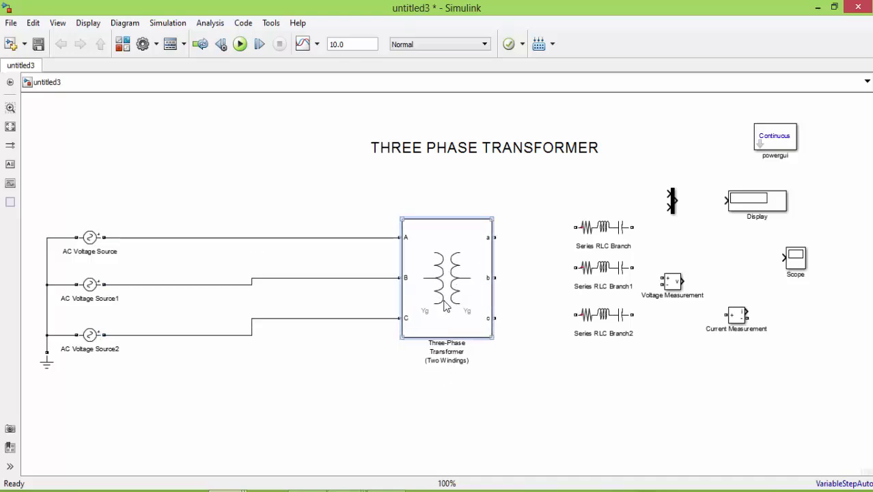
{"action": "left_click_drag", "start_coordinate": [493, 342], "coordinate": [509, 373]}
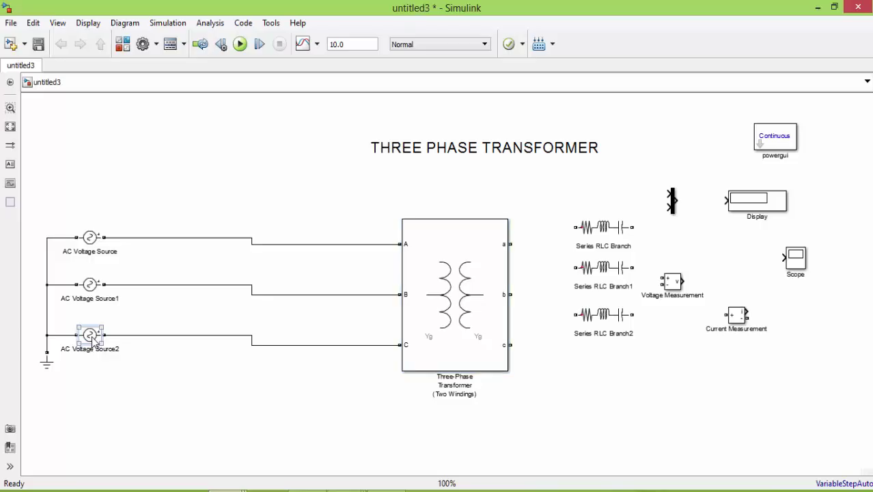
Move AC Voltage Source2 lower and reroute its line to run straight until just before transformer input C
{"action": "left_click_drag", "start_coordinate": [92, 345], "coordinate": [100, 372]}
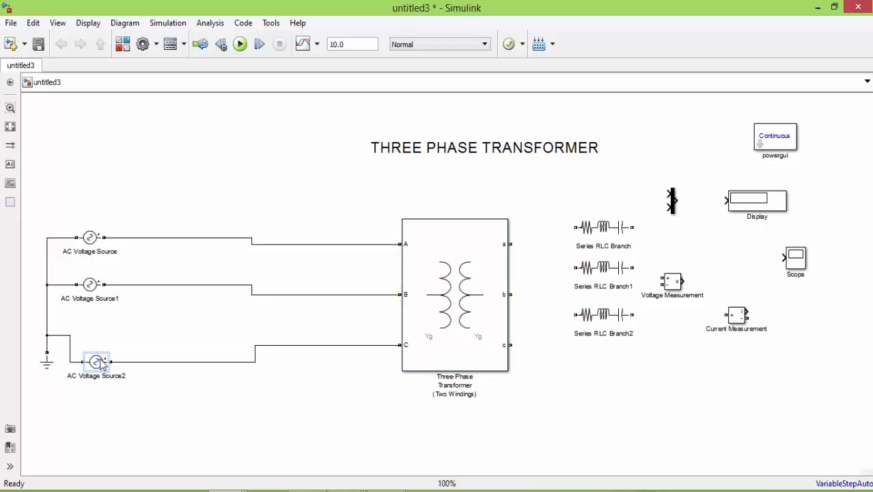
{"action": "left_click", "coordinate": [375, 346]}
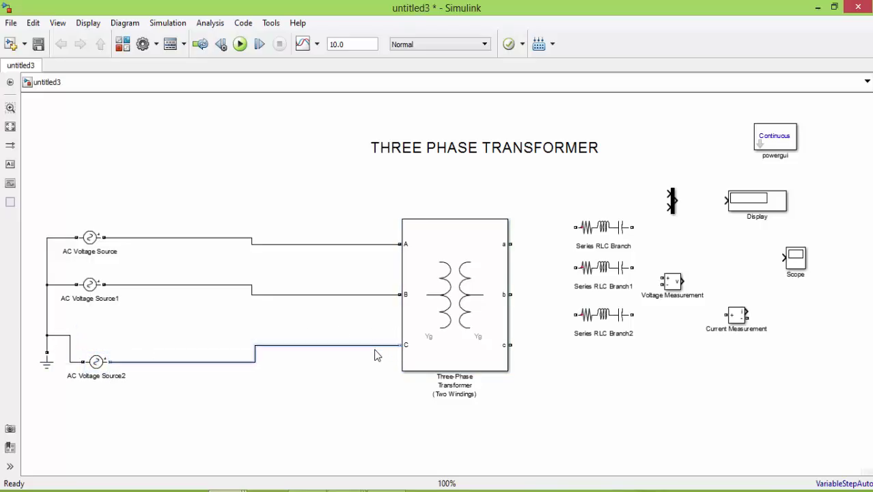
{"action": "left_click_drag", "start_coordinate": [375, 351], "coordinate": [377, 365]}
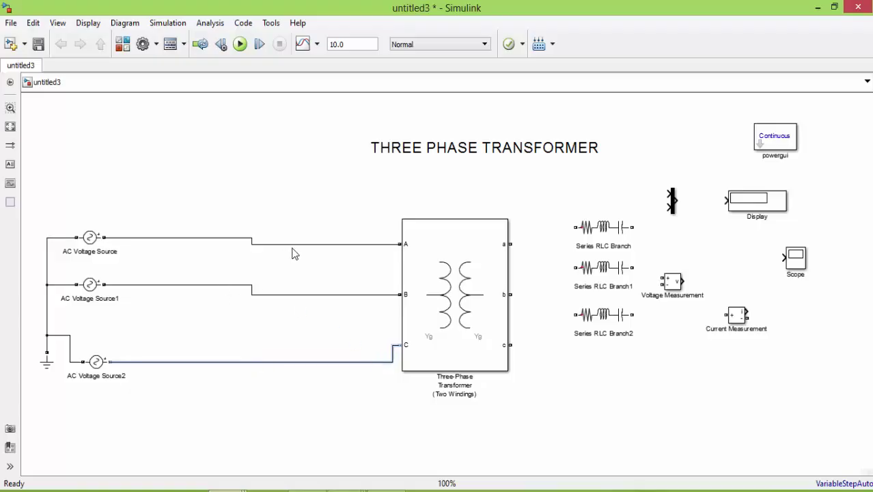
Move AC Voltage Source and AC Voltage Source1 higher and reroute their lines to bend just before transformer inputs A and B
{"action": "left_click_drag", "start_coordinate": [91, 238], "coordinate": [93, 200]}
{"action": "left_click_drag", "start_coordinate": [90, 285], "coordinate": [90, 271]}
{"action": "left_click", "coordinate": [268, 245]}
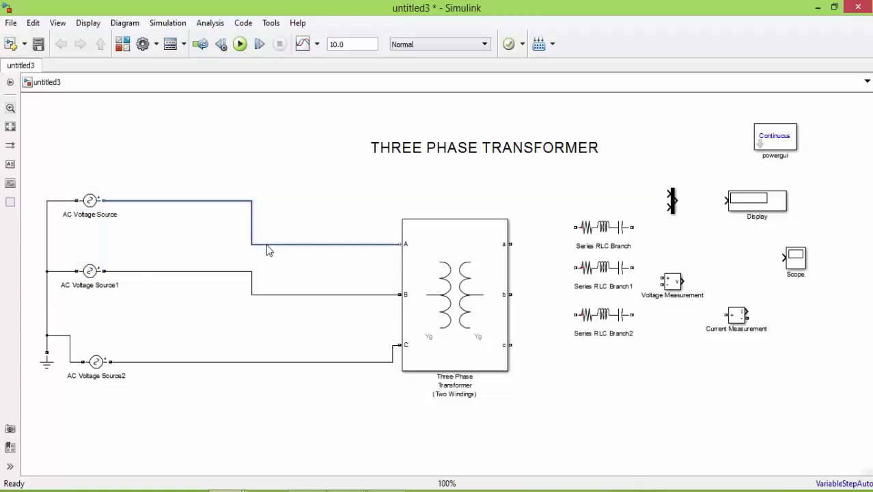
{"action": "left_click_drag", "start_coordinate": [268, 245], "coordinate": [279, 201]}
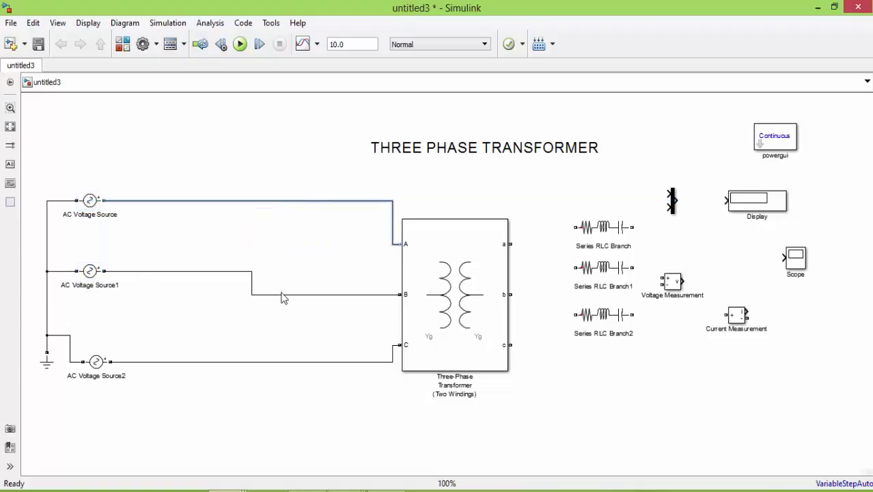
{"action": "left_click_drag", "start_coordinate": [281, 294], "coordinate": [289, 272]}
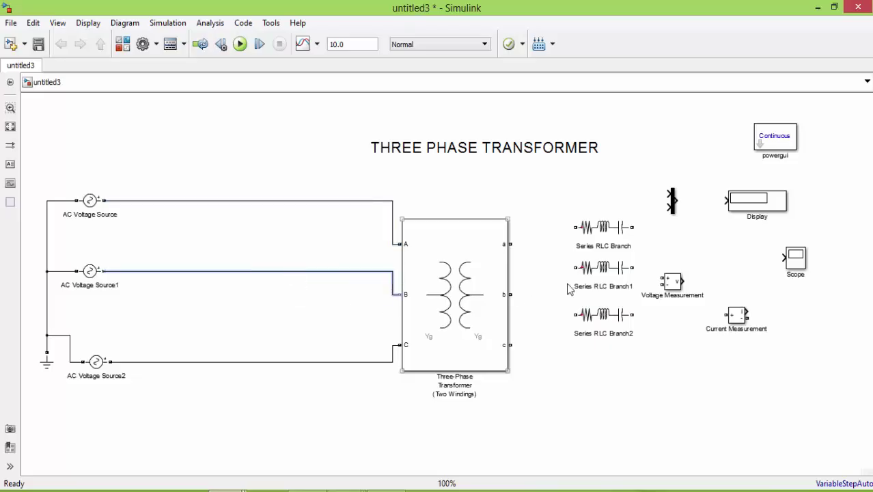
Move the Voltage Measurement block above the first source's line and place two copies below it, above the other two source lines
{"action": "left_click_drag", "start_coordinate": [668, 281], "coordinate": [172, 222]}
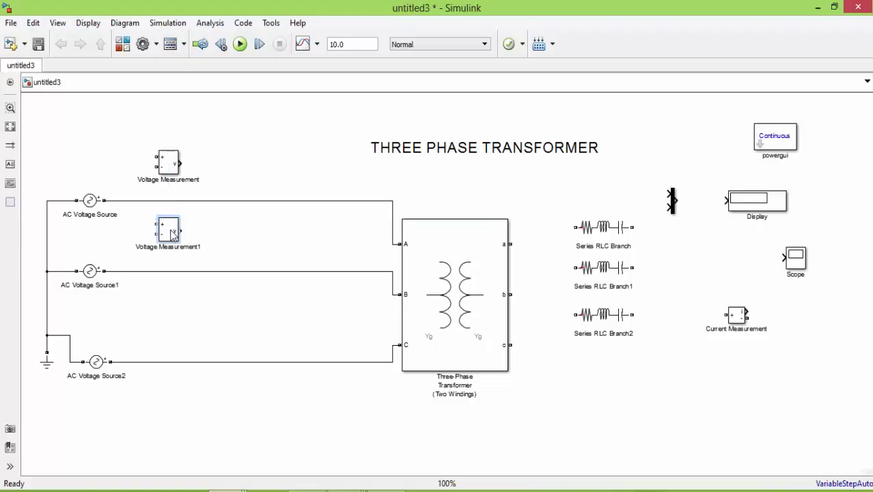
{"action": "left_click_drag", "start_coordinate": [169, 164], "coordinate": [166, 313]}
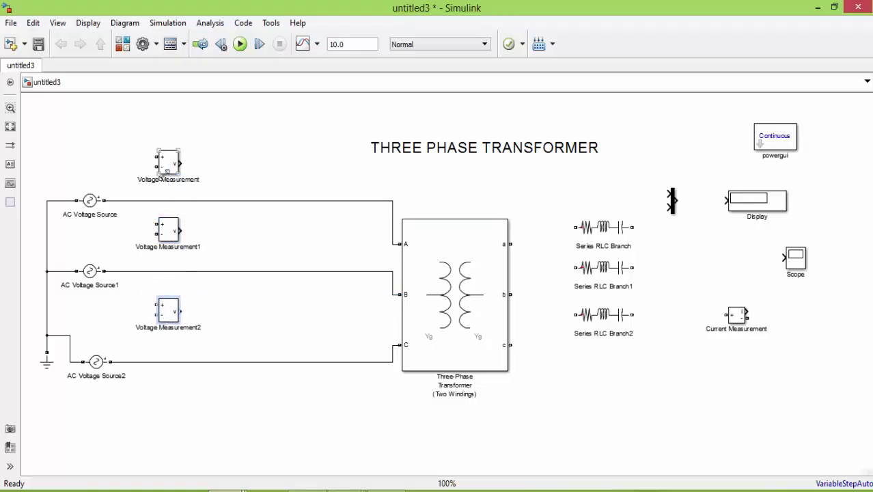
Connect Voltage Measurement's positive terminal to the first source's line and its negative terminal to a copied ground placed below the sources
{"action": "left_click_drag", "start_coordinate": [157, 157], "coordinate": [123, 200]}
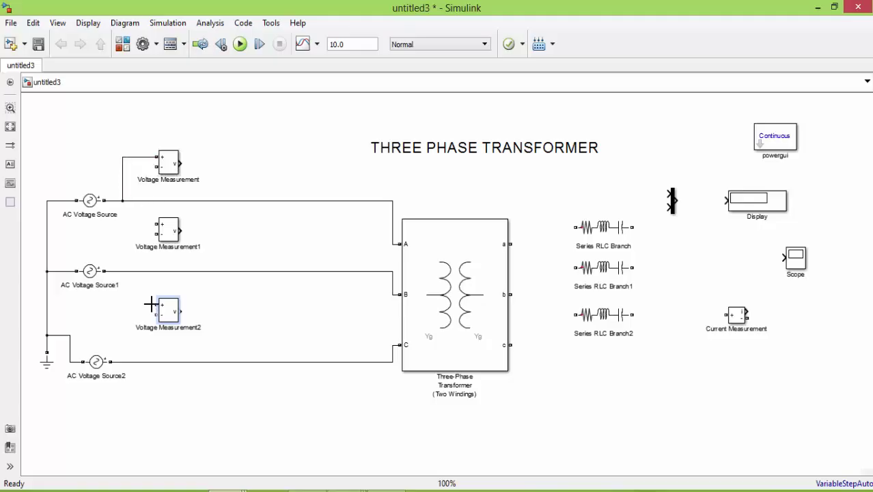
{"action": "left_click", "coordinate": [47, 365]}
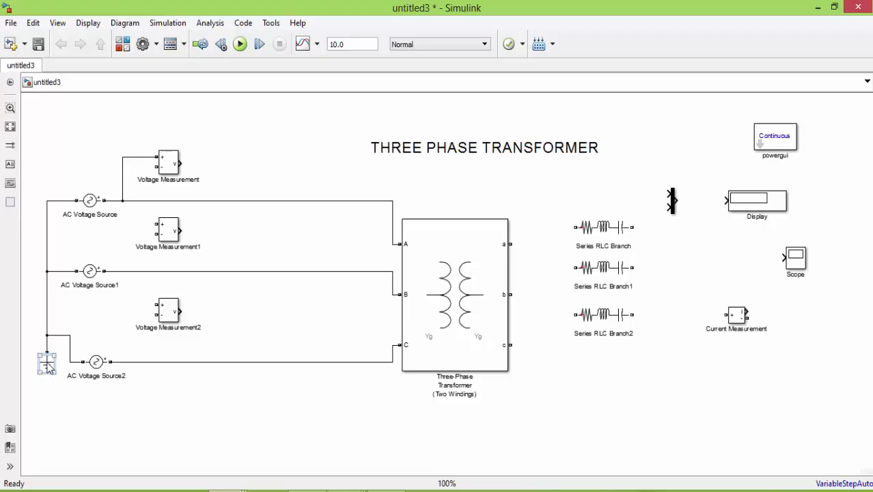
{"action": "left_click_drag", "start_coordinate": [48, 369], "coordinate": [130, 424]}
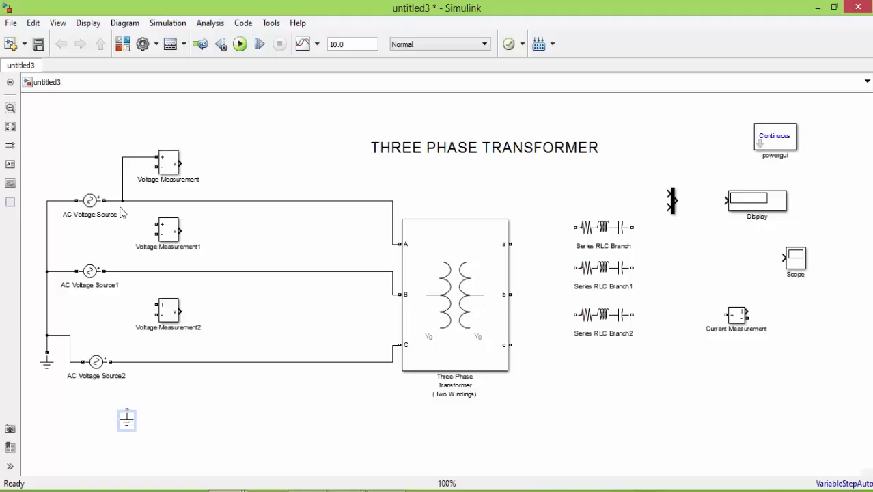
{"action": "left_click_drag", "start_coordinate": [157, 166], "coordinate": [126, 410]}
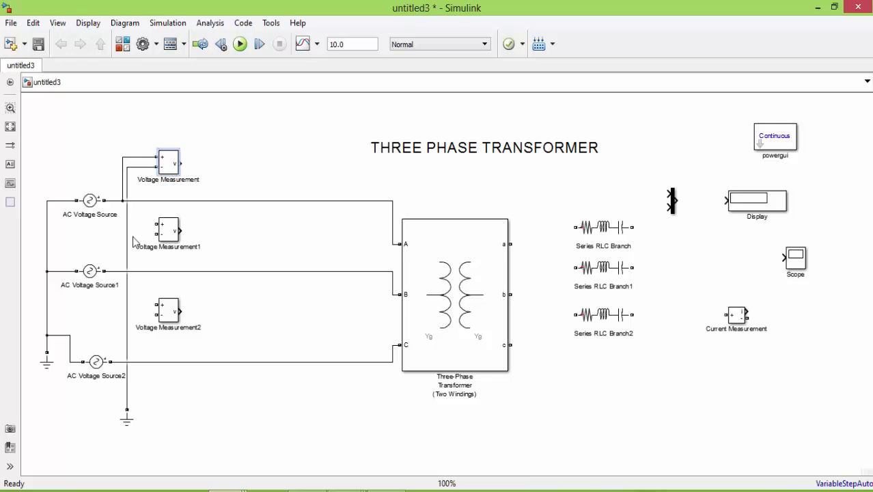
Connect the positive terminals of Voltage Measurement1 and Voltage Measurement2 to the second and third source lines, and their negative terminals to the shared ground line
{"action": "left_click", "coordinate": [162, 224]}
{"action": "mouse_move", "coordinate": [156, 223]}
{"action": "left_mouse_down"}
{"action": "mouse_move", "coordinate": [137, 224]}
{"action": "mouse_move", "coordinate": [134, 271]}
{"action": "left_mouse_up"}
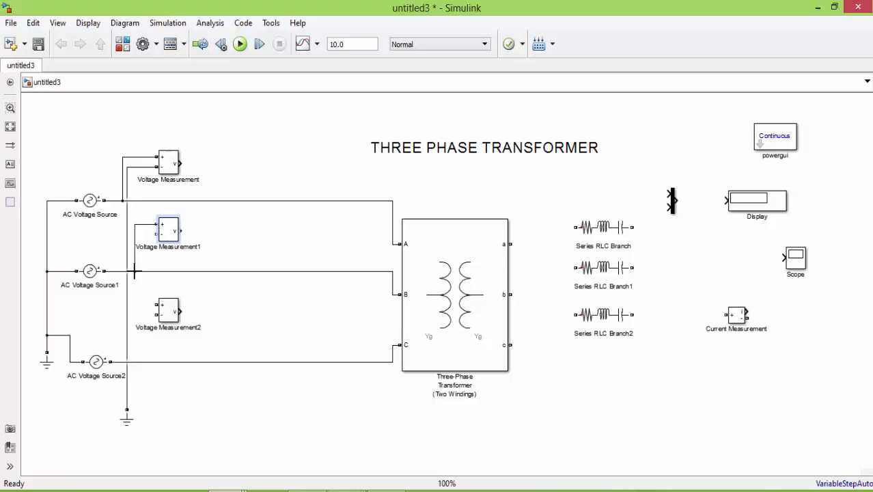
{"action": "left_click_drag", "start_coordinate": [157, 234], "coordinate": [126, 236]}
{"action": "mouse_move", "coordinate": [156, 305]}
{"action": "left_mouse_down"}
{"action": "mouse_move", "coordinate": [140, 327]}
{"action": "mouse_move", "coordinate": [140, 356]}
{"action": "left_mouse_up"}
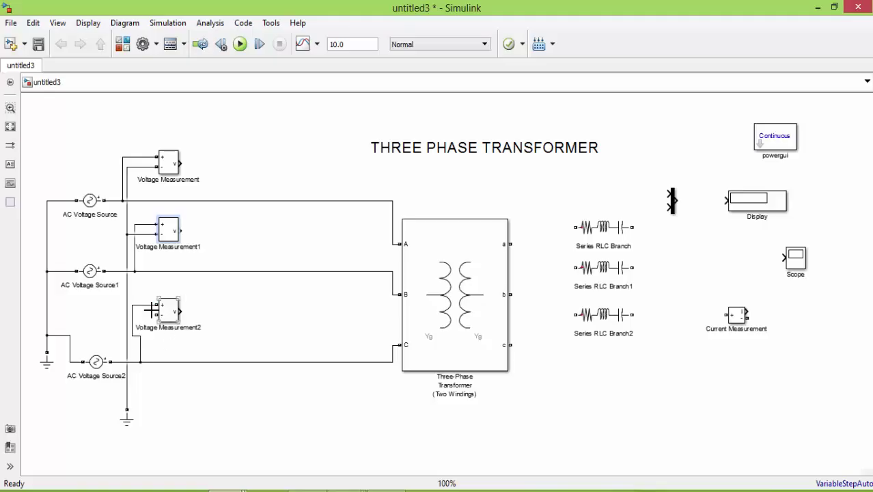
{"action": "left_click_drag", "start_coordinate": [157, 315], "coordinate": [126, 296]}
Delete the three lines running from the AC voltage sources to transformer inputs A, B and C
{"action": "left_click", "coordinate": [319, 201]}
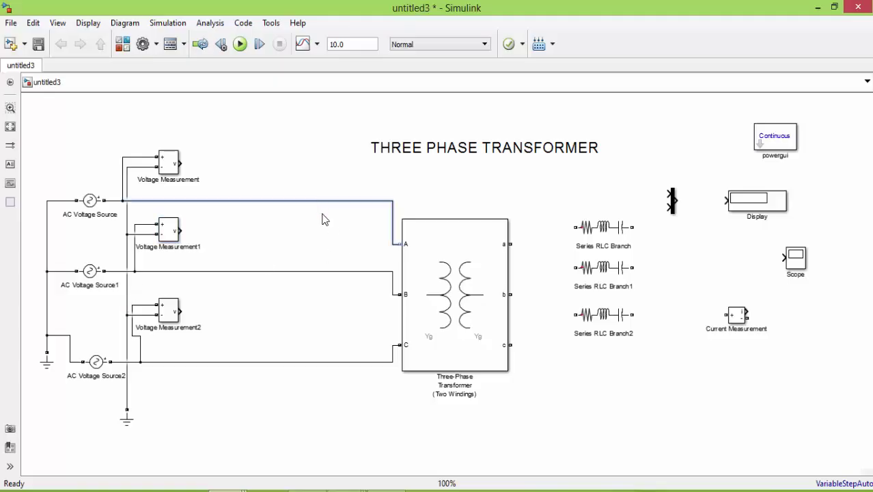
{"action": "key", "text": "Delete"}
{"action": "left_click", "coordinate": [332, 272]}
{"action": "key", "text": "Delete"}
{"action": "left_click", "coordinate": [328, 362]}
{"action": "key", "text": "Delete"}
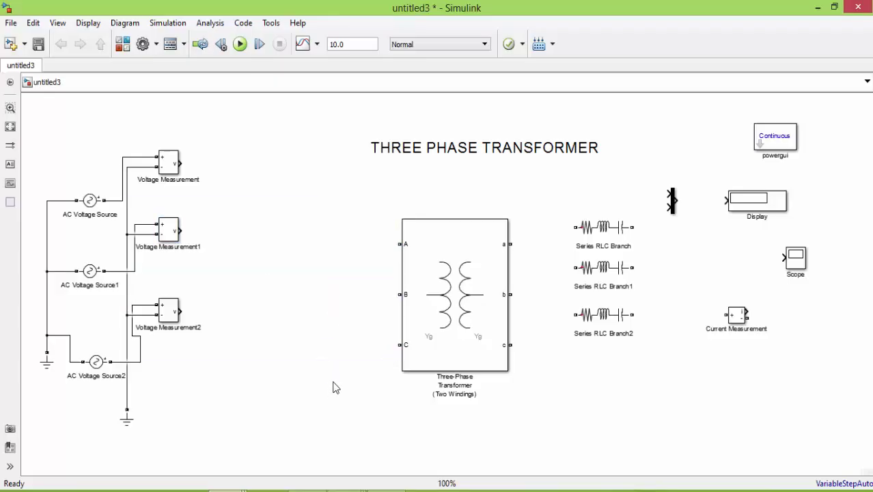
Move the Current Measurement block between the voltage measurements and the transformer and make two copies of it
{"action": "left_click", "coordinate": [728, 321]}
{"action": "left_click_drag", "start_coordinate": [736, 319], "coordinate": [310, 230]}
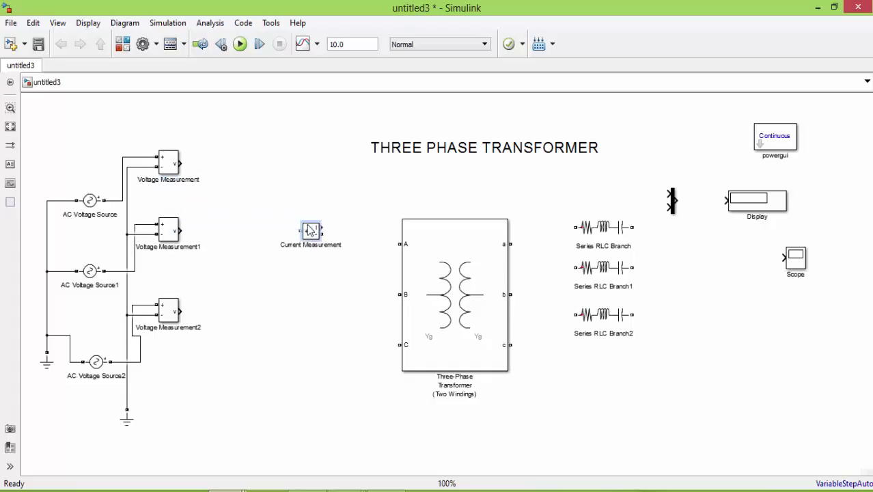
{"action": "key", "text": "ctrl+c"}
{"action": "key", "text": "ctrl+v"}
{"action": "key", "text": "ctrl+v"}
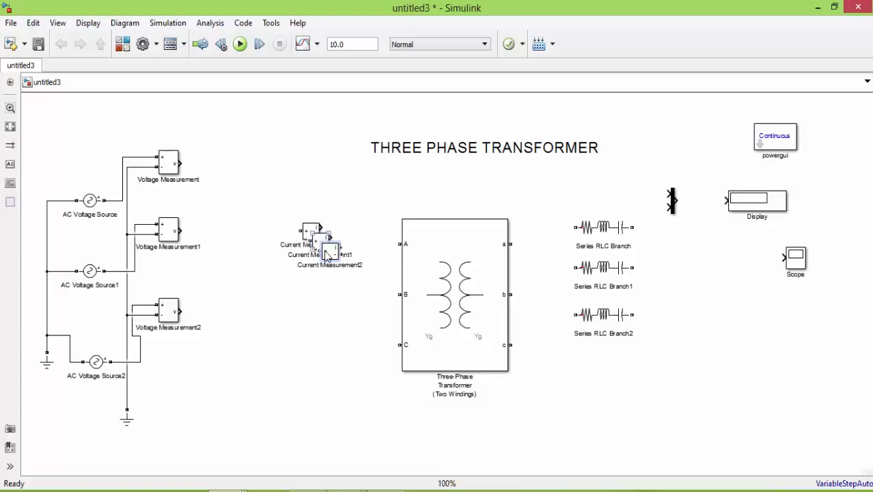
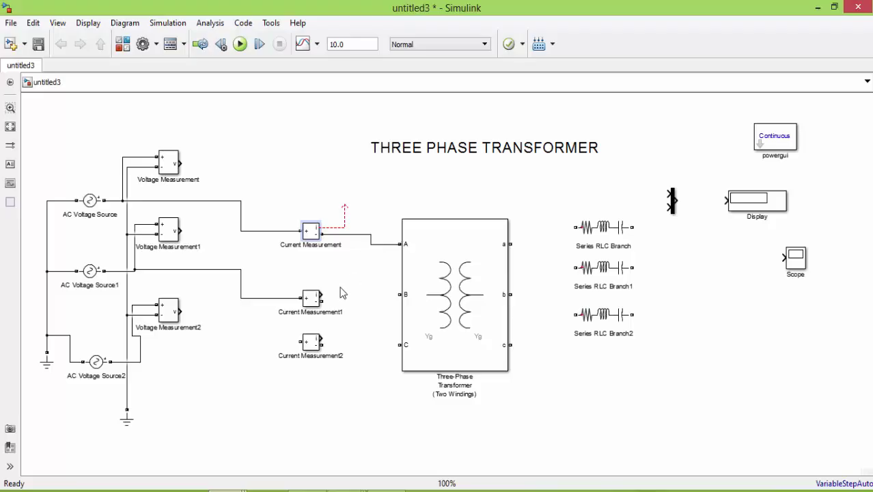
Wire Current Measurement1's negative terminal to transformer input B, and Current Measurement2 between the third source's line and input C
{"action": "left_click_drag", "start_coordinate": [321, 300], "coordinate": [403, 295]}
{"action": "left_click_drag", "start_coordinate": [301, 342], "coordinate": [139, 356]}
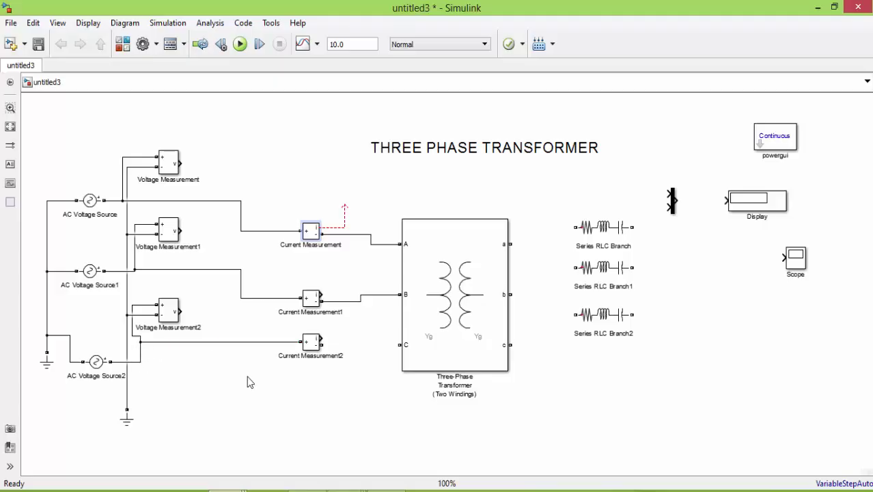
{"action": "left_click_drag", "start_coordinate": [320, 344], "coordinate": [421, 350]}
Shift the three current measurement blocks slightly toward the sources and enlarge Current Measurement2
{"action": "left_click_drag", "start_coordinate": [311, 231], "coordinate": [295, 231]}
{"action": "left_click_drag", "start_coordinate": [311, 298], "coordinate": [293, 301]}
{"action": "left_click", "coordinate": [311, 342]}
{"action": "left_click_drag", "start_coordinate": [320, 349], "coordinate": [300, 358]}
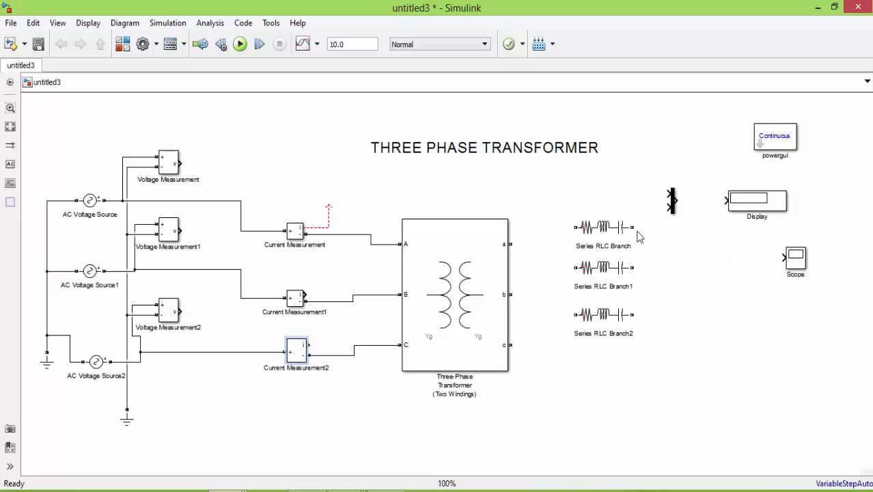
Move the three Series RLC Branch blocks farther from the transformer and wire them to outputs a, b and c
{"action": "left_click_drag", "start_coordinate": [604, 229], "coordinate": [661, 236]}
{"action": "left_click_drag", "start_coordinate": [604, 274], "coordinate": [662, 287]}
{"action": "left_click_drag", "start_coordinate": [608, 325], "coordinate": [666, 362]}
{"action": "left_click_drag", "start_coordinate": [514, 246], "coordinate": [654, 230]}
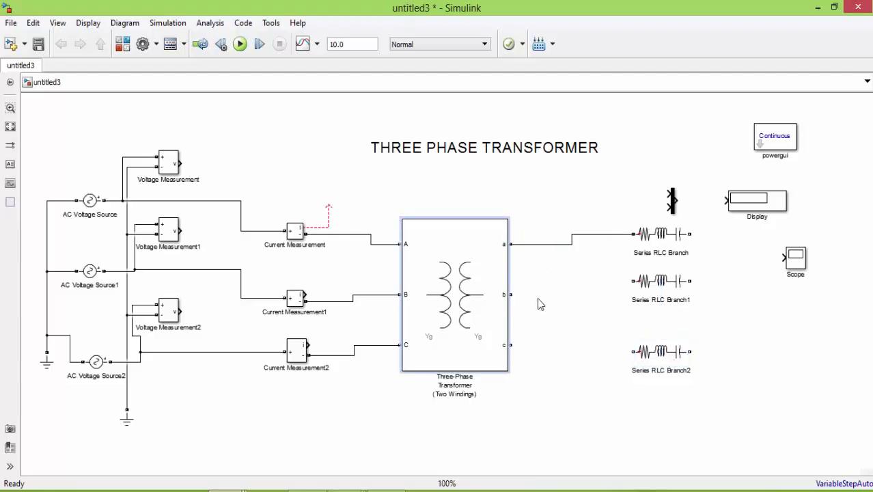
{"action": "left_click_drag", "start_coordinate": [506, 296], "coordinate": [634, 281]}
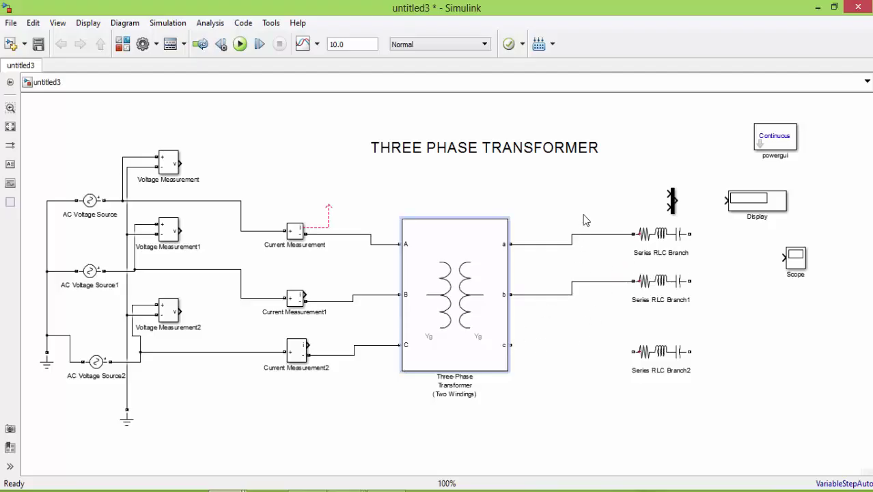
{"action": "left_click_drag", "start_coordinate": [584, 215], "coordinate": [592, 296]}
{"action": "left_click_drag", "start_coordinate": [581, 239], "coordinate": [583, 189]}
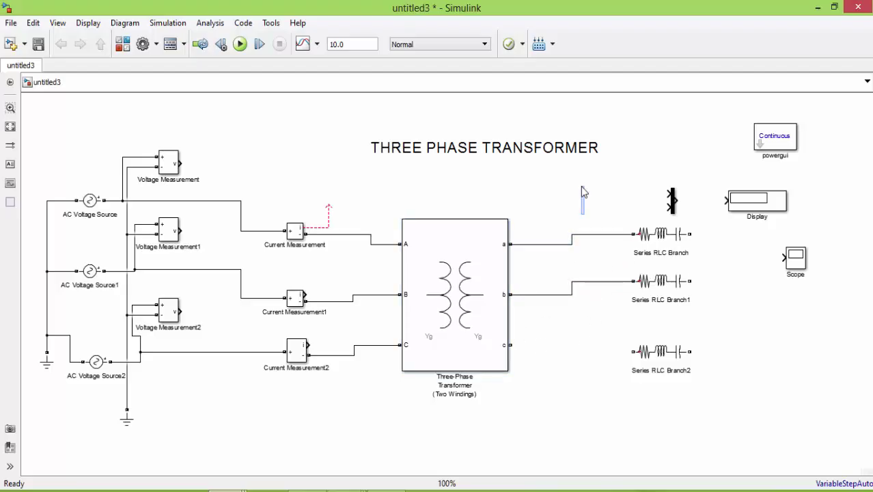
{"action": "mouse_move", "coordinate": [510, 345]}
{"action": "left_mouse_down"}
{"action": "mouse_move", "coordinate": [654, 327]}
{"action": "mouse_move", "coordinate": [633, 351]}
{"action": "mouse_move", "coordinate": [673, 352]}
{"action": "left_mouse_up"}
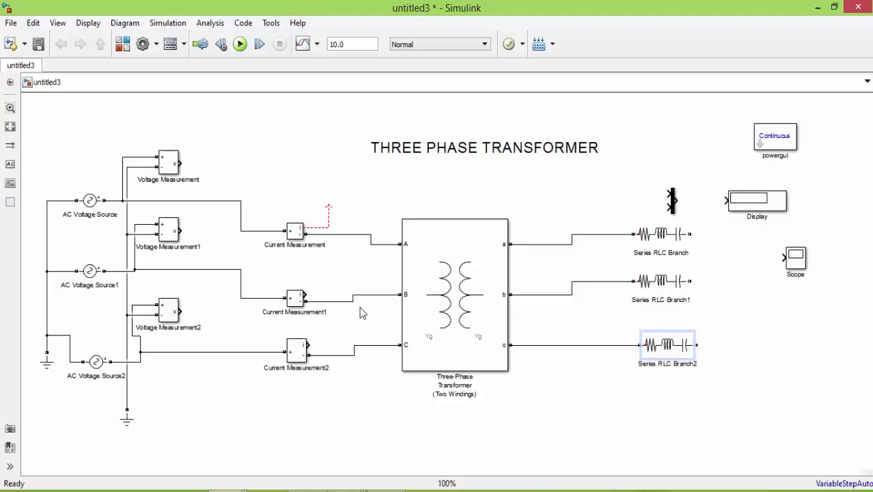
Move the Mux and the Display up, clear of the first RLC branch
{"action": "left_click", "coordinate": [671, 202]}
{"action": "left_click_drag", "start_coordinate": [674, 212], "coordinate": [711, 155]}
{"action": "left_click_drag", "start_coordinate": [767, 205], "coordinate": [811, 181]}
Move Series RLC Branch higher and farther out with its line bending just after output a, and align Series RLC Branch1 straight with output b
{"action": "left_click_drag", "start_coordinate": [673, 246], "coordinate": [683, 208]}
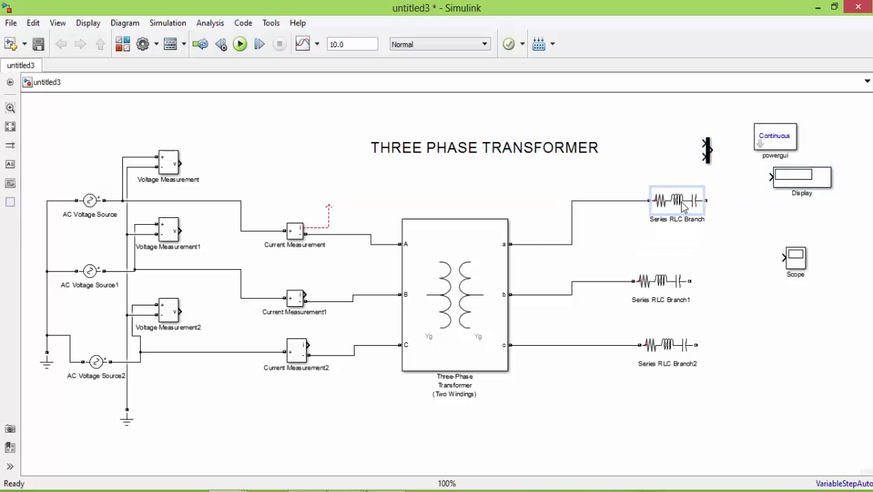
{"action": "left_click_drag", "start_coordinate": [571, 243], "coordinate": [520, 241]}
{"action": "left_click", "coordinate": [686, 289]}
{"action": "left_click_drag", "start_coordinate": [694, 293], "coordinate": [710, 295]}
{"action": "left_click_drag", "start_coordinate": [673, 201], "coordinate": [725, 214]}
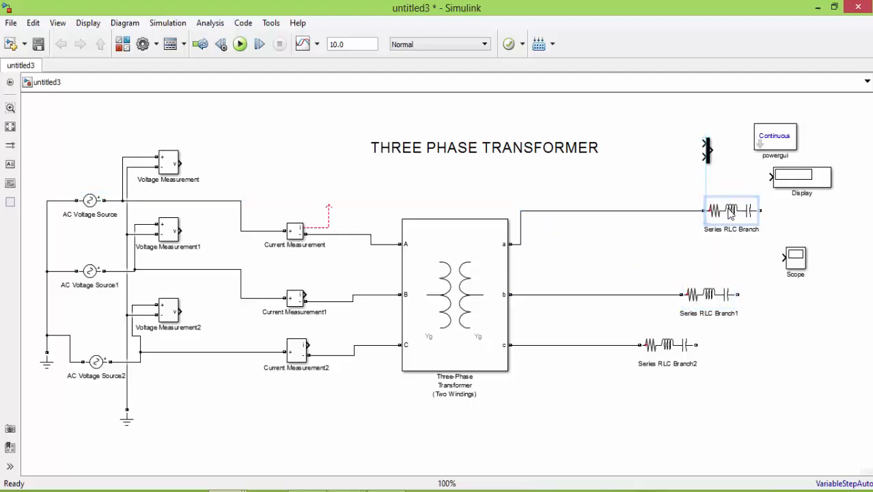
Align the three RLC branches in one column, with Series RLC Branch2 lowered and its line bending just after output c
{"action": "left_click", "coordinate": [666, 352]}
{"action": "left_click_drag", "start_coordinate": [666, 352], "coordinate": [723, 352]}
{"action": "left_click_drag", "start_coordinate": [717, 300], "coordinate": [731, 300]}
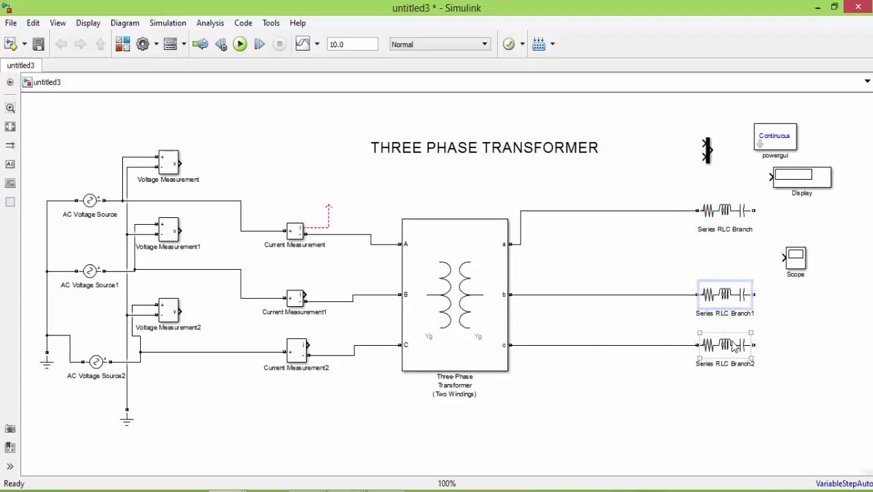
{"action": "left_click_drag", "start_coordinate": [734, 346], "coordinate": [738, 389]}
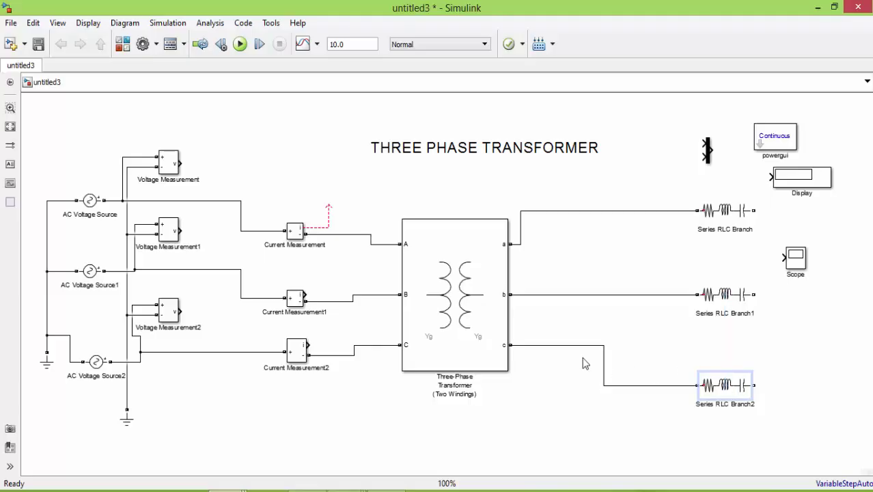
{"action": "left_click_drag", "start_coordinate": [604, 365], "coordinate": [515, 373]}
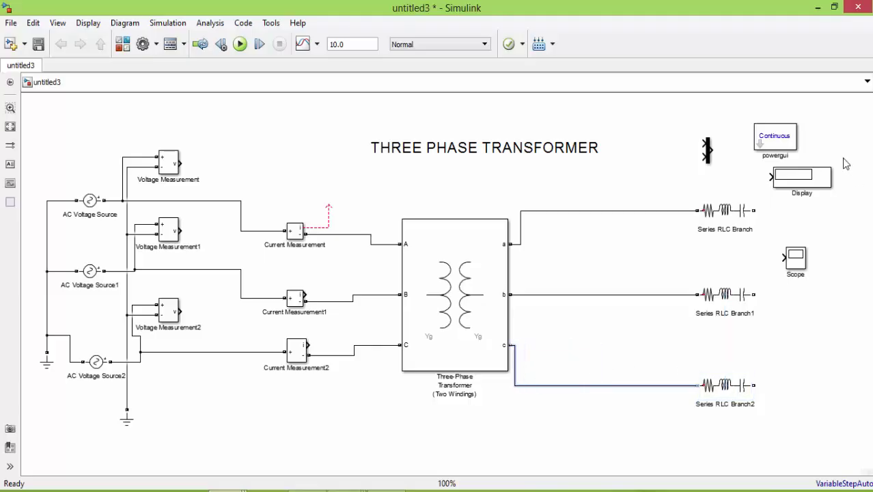
Move the Scope above the THREE PHASE TRANSFORMER title and delete the Display block
{"action": "left_click_drag", "start_coordinate": [795, 181], "coordinate": [618, 136]}
{"action": "left_click_drag", "start_coordinate": [787, 261], "coordinate": [522, 110]}
{"action": "left_click", "coordinate": [627, 137]}
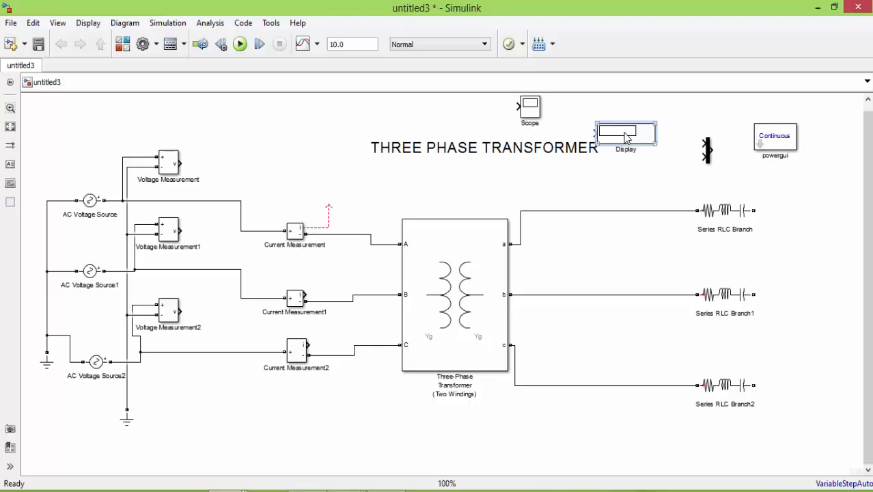
{"action": "key", "text": "Delete"}
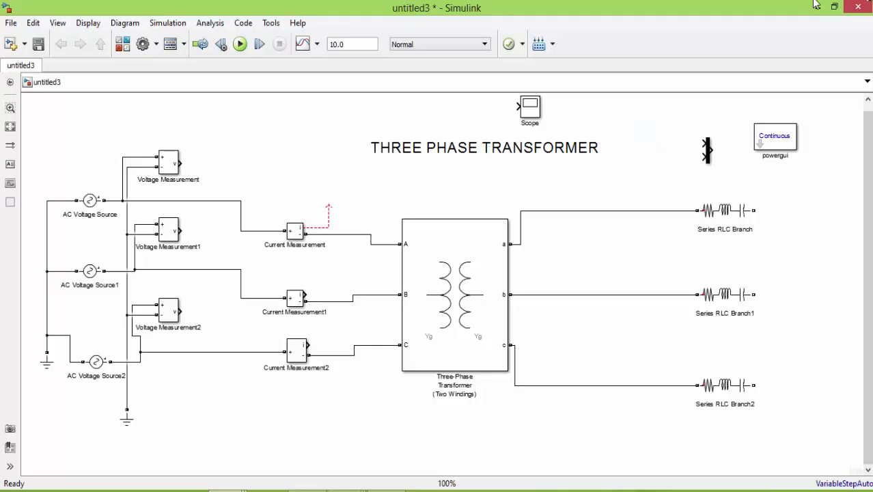
Place three copies of the Current Measurement block, one beyond each Series RLC branch
{"action": "left_click", "coordinate": [741, 199]}
{"action": "left_click", "coordinate": [757, 270]}
{"action": "left_click_drag", "start_coordinate": [298, 232], "coordinate": [790, 211]}
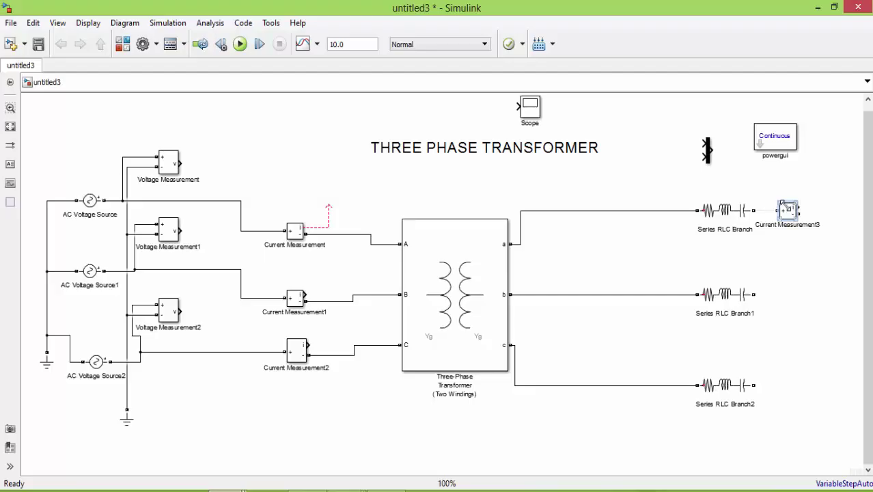
{"action": "key", "text": "ctrl+v"}
{"action": "left_click_drag", "start_coordinate": [311, 248], "coordinate": [795, 387]}
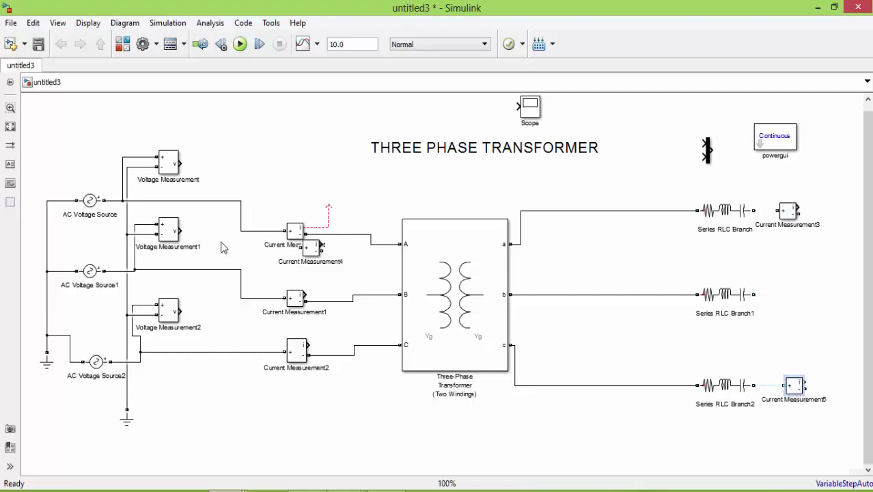
{"action": "left_click_drag", "start_coordinate": [311, 247], "coordinate": [794, 296]}
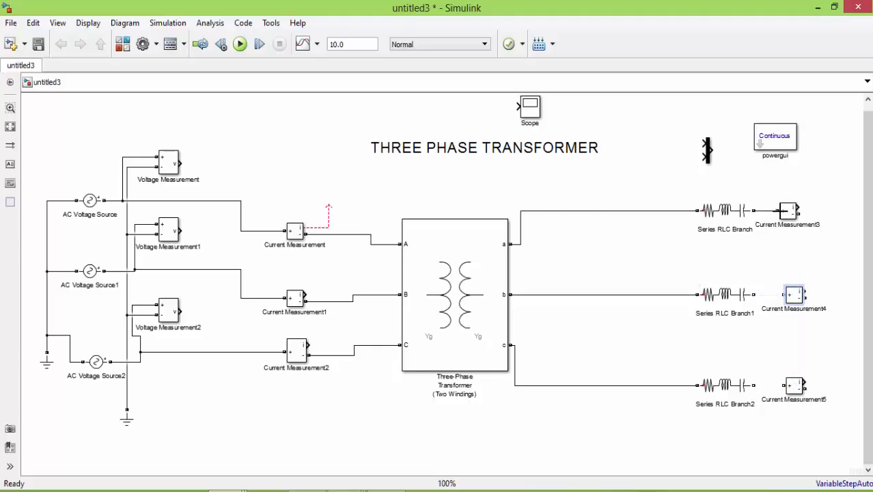
Copy the ground to the load side and wire the negative terminals of the three load-side current measurements to it
{"action": "left_click", "coordinate": [129, 427]}
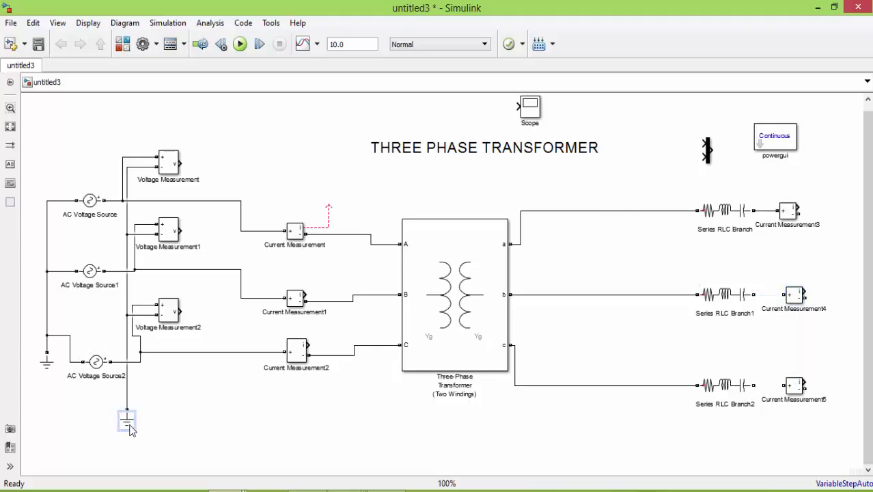
{"action": "left_click_drag", "start_coordinate": [130, 424], "coordinate": [850, 332]}
{"action": "left_click_drag", "start_coordinate": [798, 210], "coordinate": [851, 320]}
{"action": "mouse_move", "coordinate": [804, 294]}
{"action": "left_mouse_down"}
{"action": "mouse_move", "coordinate": [863, 302]}
{"action": "mouse_move", "coordinate": [851, 299]}
{"action": "left_mouse_up"}
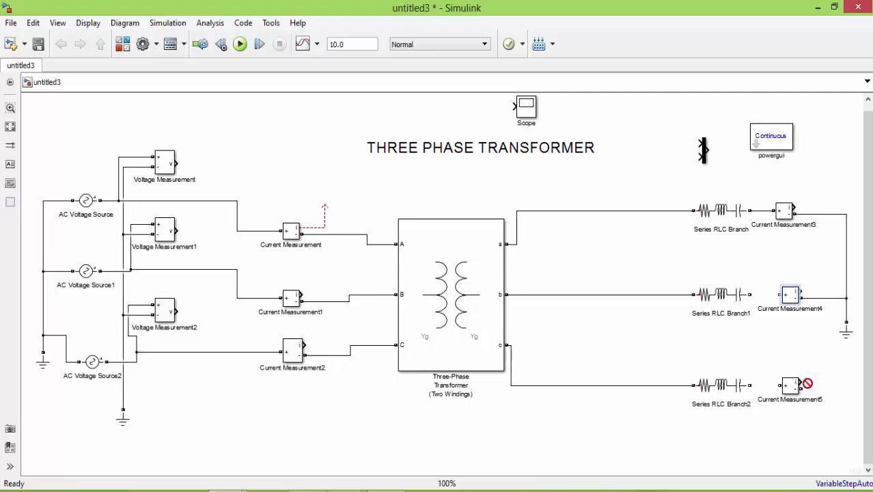
{"action": "left_click_drag", "start_coordinate": [807, 384], "coordinate": [837, 298]}
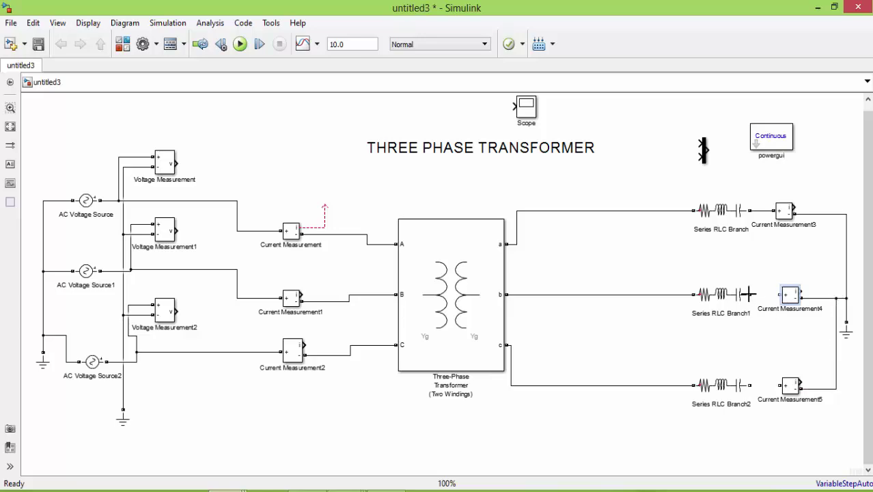
Connect Series RLC Branch1 to Current Measurement4 and Series RLC Branch2 to Current Measurement5
{"action": "left_click_drag", "start_coordinate": [749, 295], "coordinate": [780, 295]}
{"action": "left_click_drag", "start_coordinate": [747, 388], "coordinate": [781, 385]}
{"action": "left_click", "coordinate": [560, 154]}
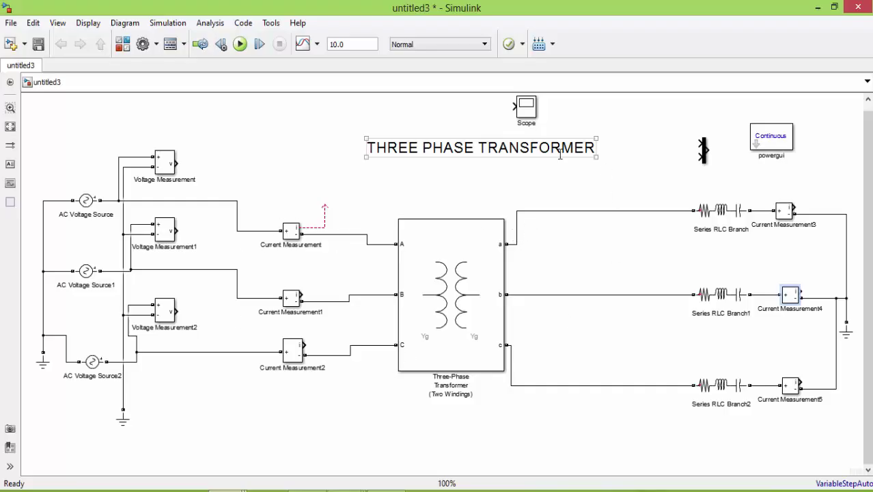
Move the Mux beside the source-side voltage measurements and set its number of inputs to 3
{"action": "left_click", "coordinate": [701, 148]}
{"action": "left_click_drag", "start_coordinate": [706, 154], "coordinate": [263, 152]}
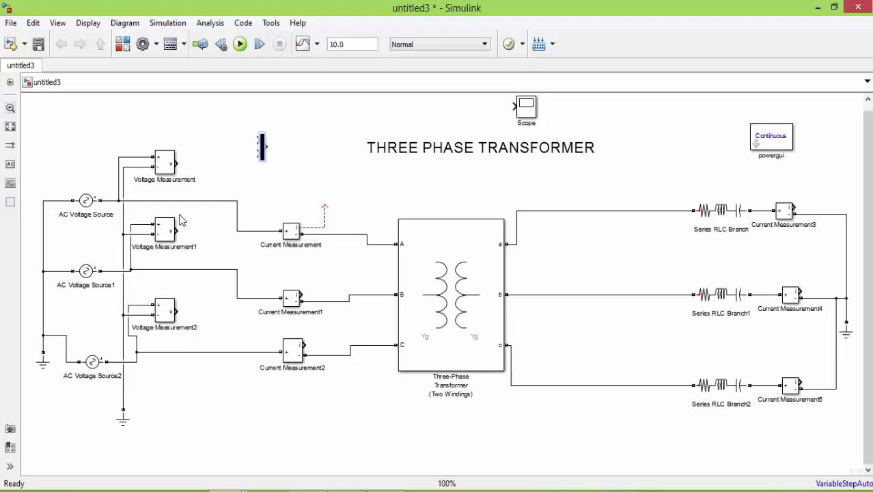
{"action": "double_click", "coordinate": [261, 146]}
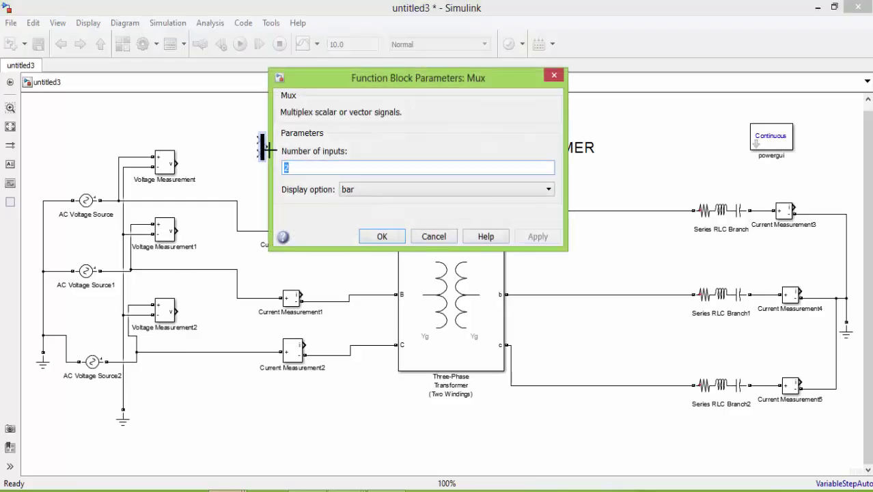
{"action": "type", "text": "3"}
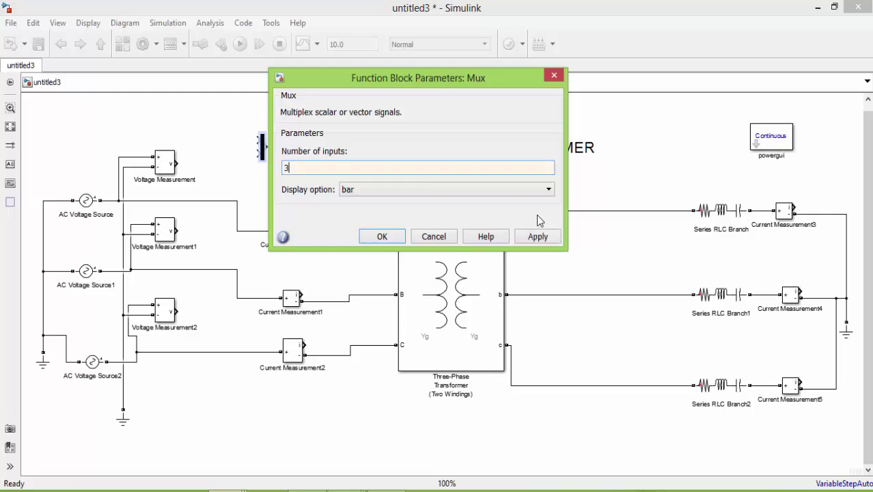
{"action": "left_click", "coordinate": [536, 237]}
{"action": "left_click", "coordinate": [384, 236]}
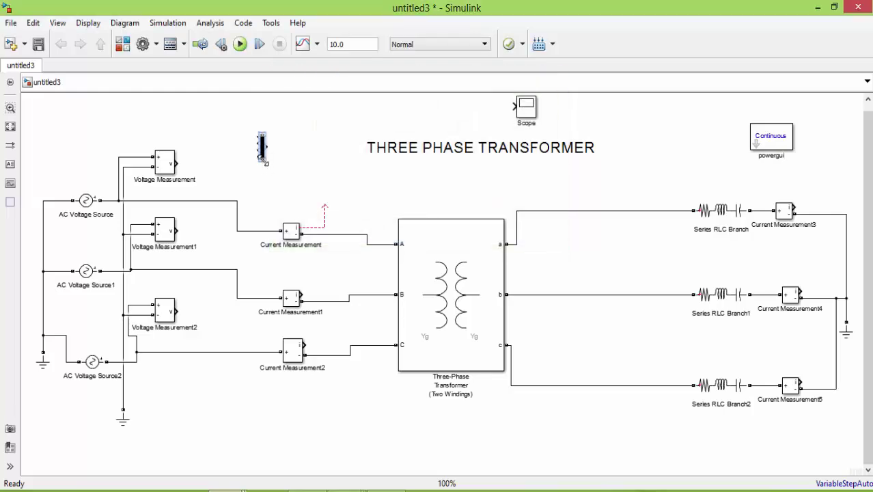
Stretch the Mux to more than twice its height and move it above the first current measurement's input line
{"action": "left_click_drag", "start_coordinate": [262, 158], "coordinate": [271, 207]}
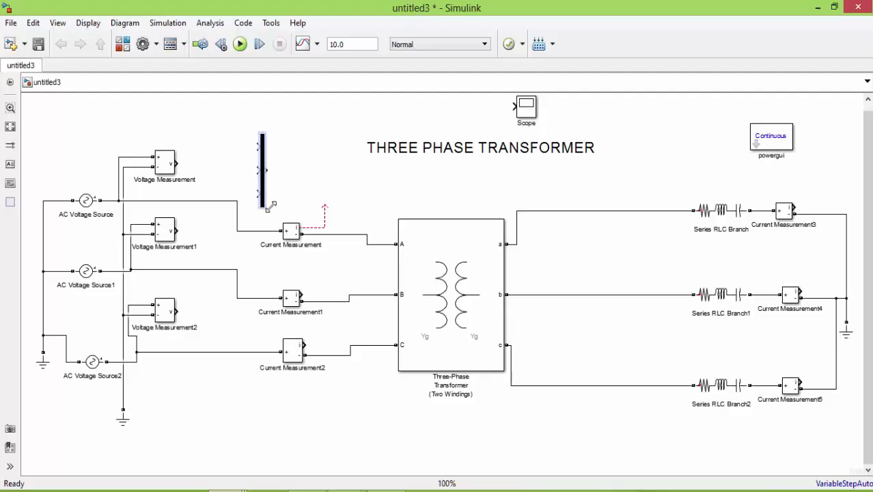
{"action": "left_click_drag", "start_coordinate": [261, 157], "coordinate": [253, 126]}
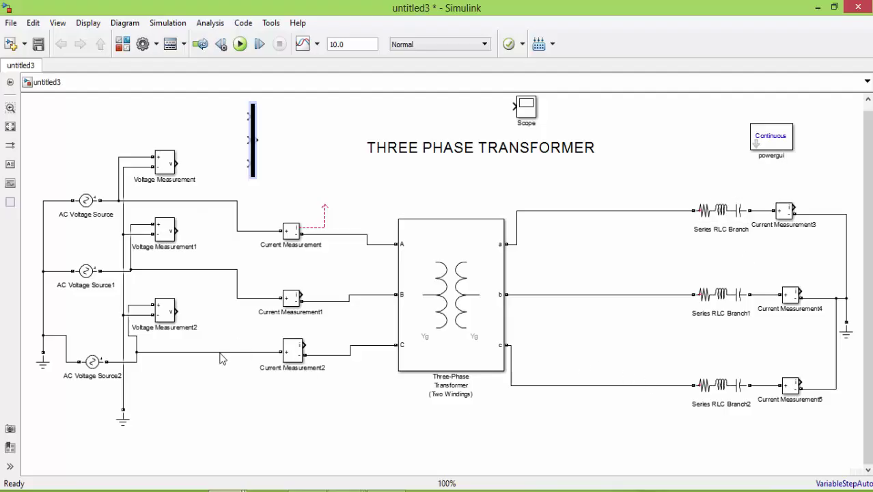
Place three copies of the Voltage Measurement block in a column between the transformer and the Series RLC branches
{"action": "left_click", "coordinate": [166, 164]}
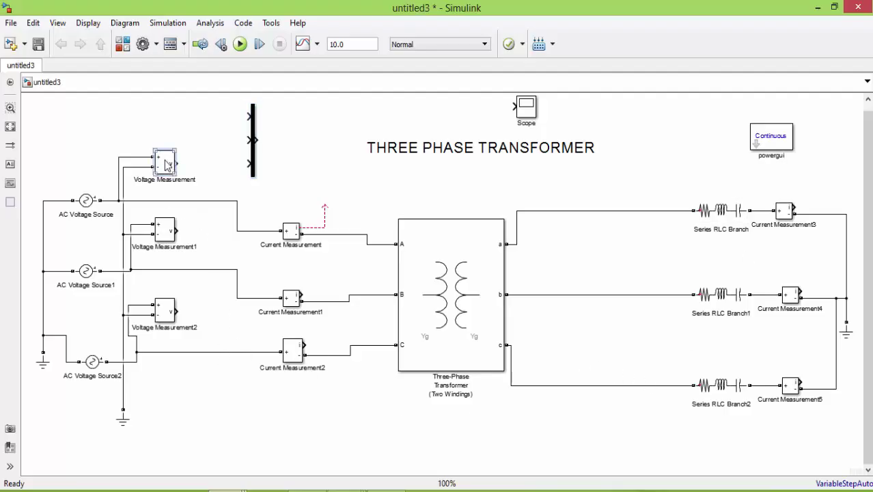
{"action": "left_click_drag", "start_coordinate": [167, 164], "coordinate": [178, 177]}
{"action": "left_click_drag", "start_coordinate": [284, 186], "coordinate": [593, 250]}
{"action": "left_click", "coordinate": [586, 176]}
{"action": "key", "text": "ctrl+v"}
{"action": "left_click_drag", "start_coordinate": [600, 201], "coordinate": [592, 346]}
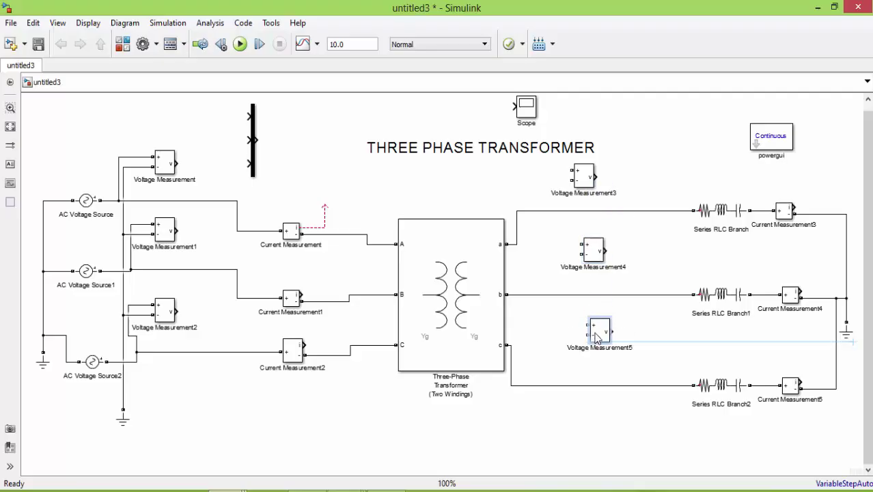
{"action": "left_click_drag", "start_coordinate": [595, 252], "coordinate": [586, 251]}
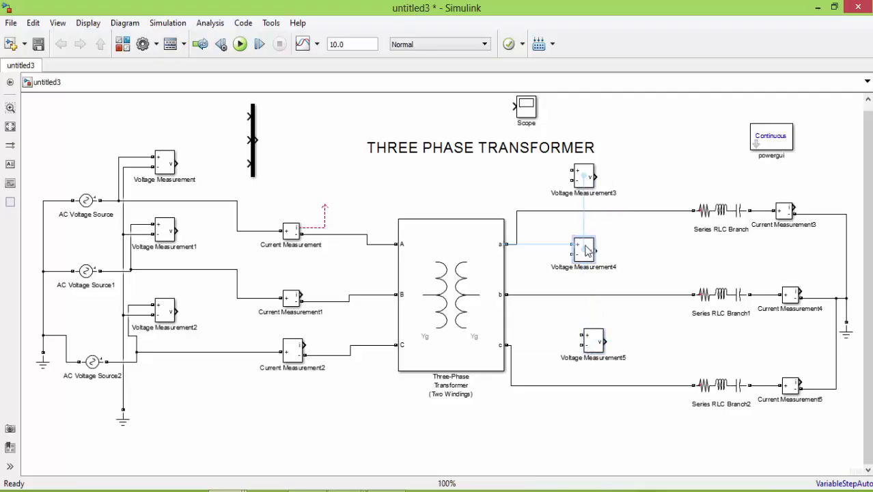
{"action": "left_click_drag", "start_coordinate": [596, 342], "coordinate": [593, 342]}
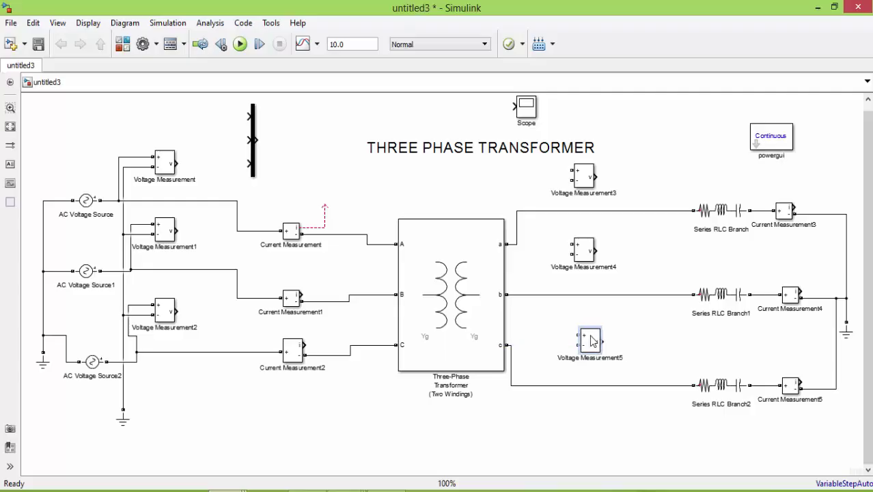
Copy the ground below the load-side voltage measurements and wire Voltage Measurement3 between the phase a line and that ground
{"action": "left_click", "coordinate": [122, 424]}
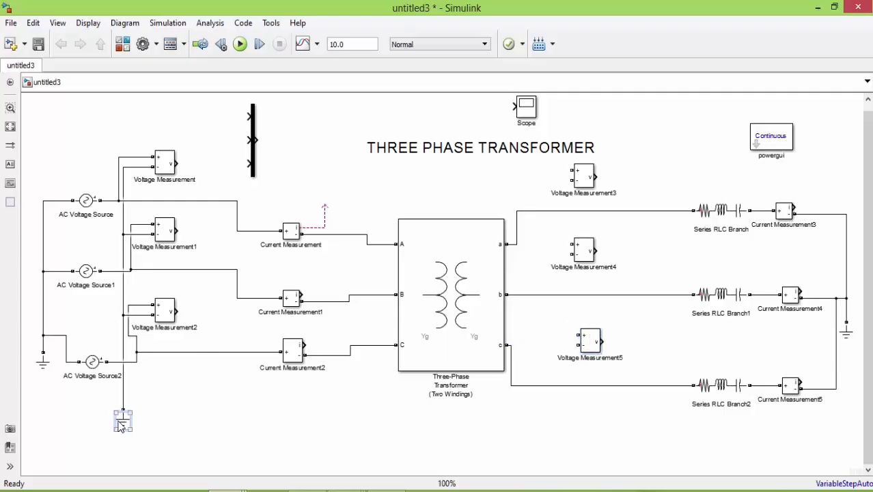
{"action": "left_click_drag", "start_coordinate": [121, 425], "coordinate": [573, 429]}
{"action": "mouse_move", "coordinate": [575, 169]}
{"action": "left_mouse_down"}
{"action": "mouse_move", "coordinate": [565, 170]}
{"action": "mouse_move", "coordinate": [542, 211]}
{"action": "left_mouse_up"}
{"action": "left_click", "coordinate": [587, 181]}
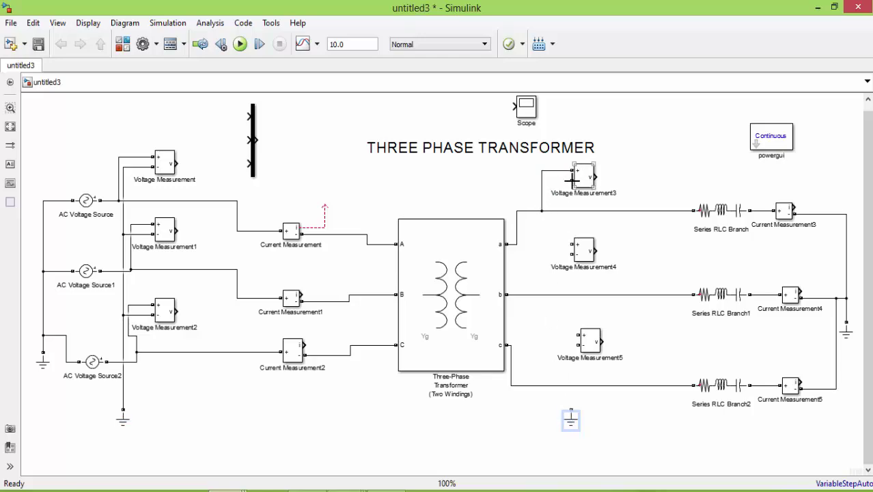
{"action": "mouse_move", "coordinate": [572, 179]}
{"action": "left_mouse_down"}
{"action": "mouse_move", "coordinate": [562, 400]}
{"action": "mouse_move", "coordinate": [569, 406]}
{"action": "left_mouse_up"}
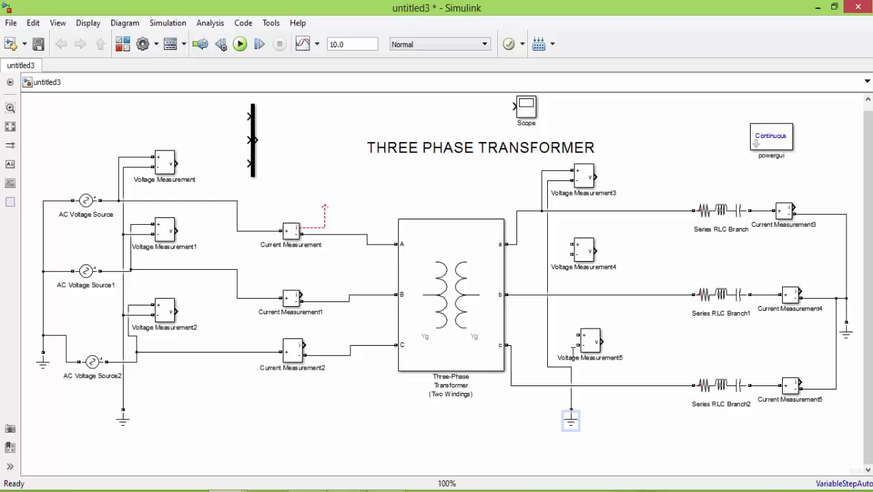
Wire Voltage Measurement4 to the phase b line and Voltage Measurement5 to the phase c line, with both negative terminals joined to the ground line
{"action": "left_click_drag", "start_coordinate": [568, 243], "coordinate": [559, 293]}
{"action": "left_click", "coordinate": [567, 252]}
{"action": "left_click_drag", "start_coordinate": [564, 254], "coordinate": [549, 254]}
{"action": "left_click_drag", "start_coordinate": [575, 339], "coordinate": [554, 386]}
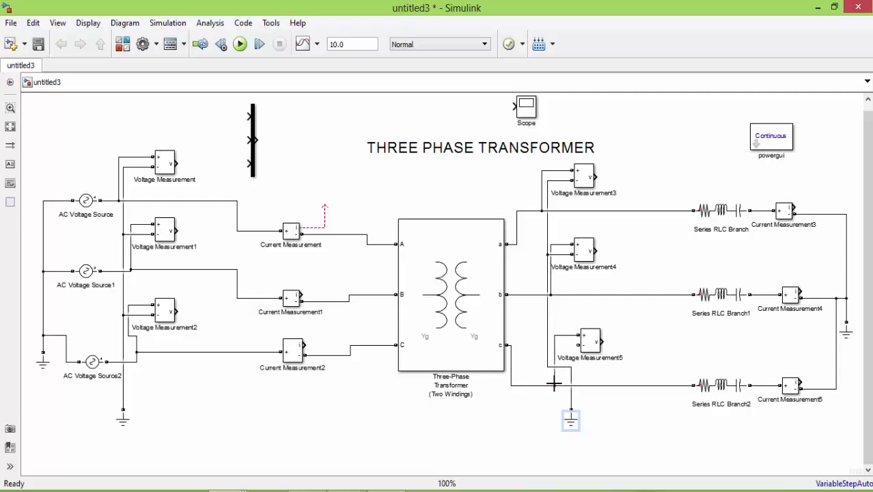
{"action": "left_click_drag", "start_coordinate": [577, 346], "coordinate": [557, 366]}
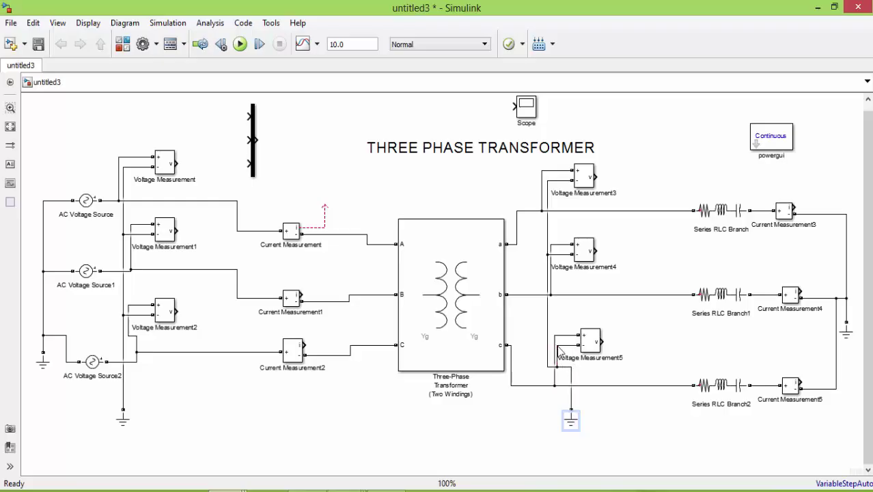
Copy the Mux for the source-side currents and twice for the load side, and place a scope on each side
{"action": "left_click", "coordinate": [252, 154]}
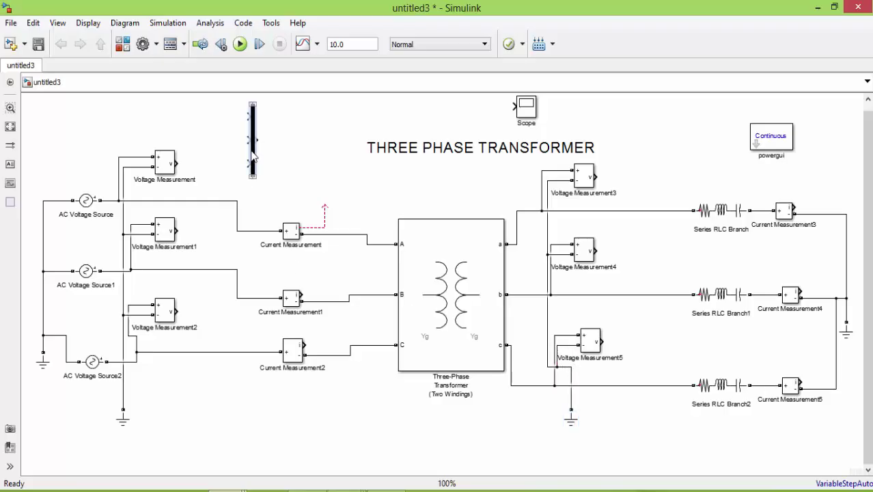
{"action": "key", "text": "ctrl+c"}
{"action": "key", "text": "ctrl+v"}
{"action": "key", "text": "ctrl+v"}
{"action": "key", "text": "ctrl+v"}
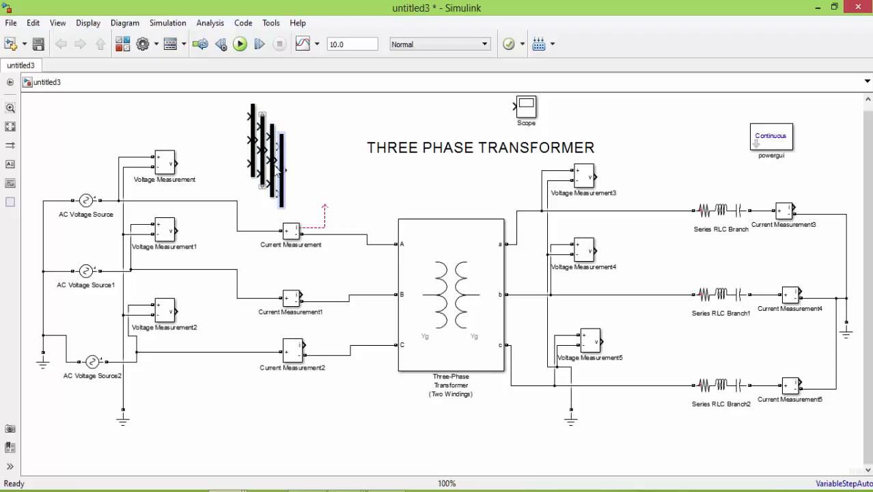
{"action": "left_click_drag", "start_coordinate": [267, 165], "coordinate": [344, 176]}
{"action": "left_click_drag", "start_coordinate": [274, 164], "coordinate": [659, 155]}
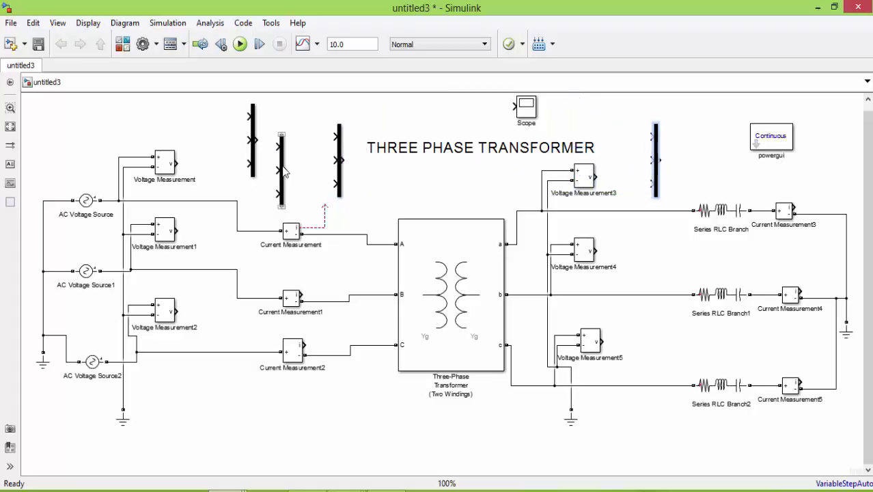
{"action": "left_click_drag", "start_coordinate": [285, 173], "coordinate": [694, 123]}
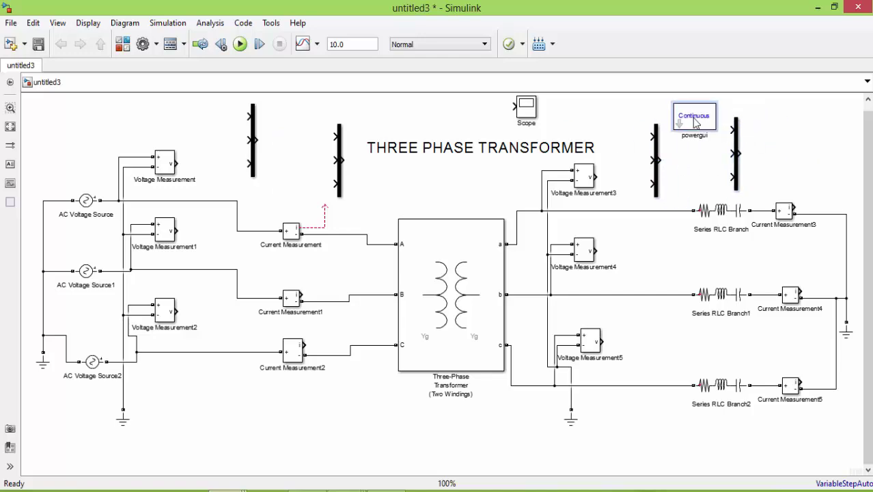
{"action": "left_click", "coordinate": [739, 155]}
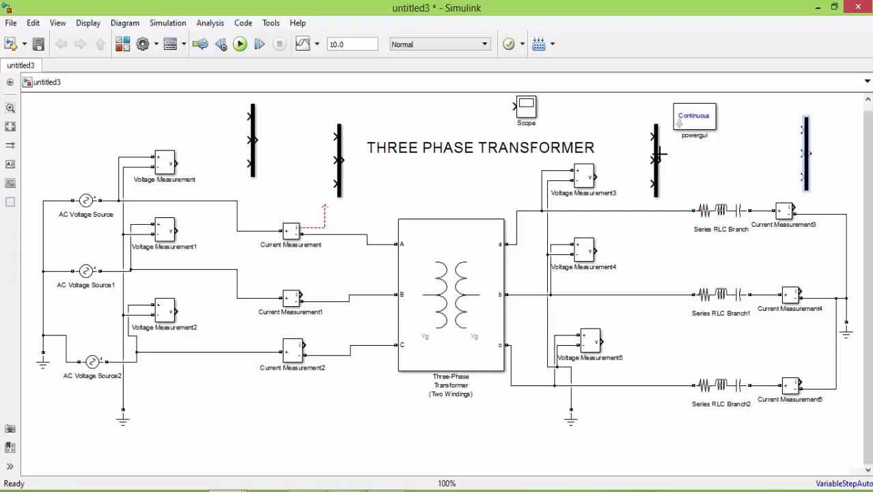
{"action": "left_click_drag", "start_coordinate": [659, 156], "coordinate": [748, 150]}
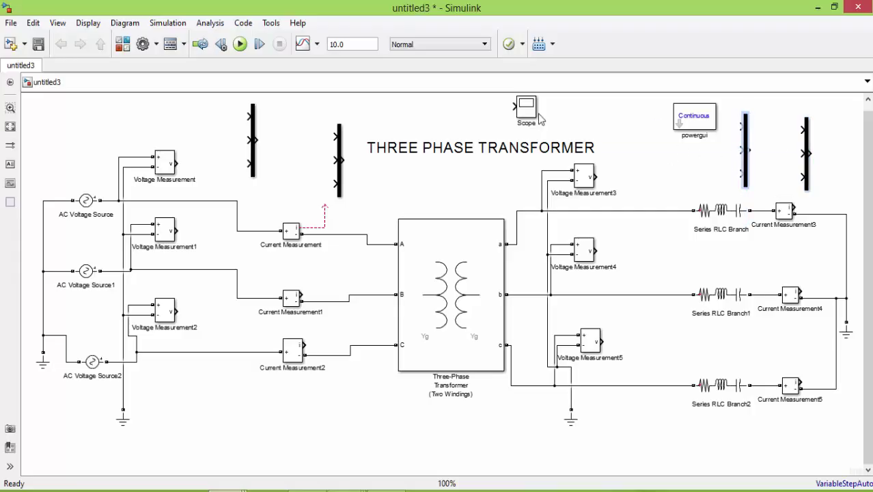
{"action": "left_click_drag", "start_coordinate": [529, 116], "coordinate": [851, 157]}
Connect the outputs of the three source-side voltage measurements to the first Mux's inputs in order
{"action": "left_click", "coordinate": [253, 120]}
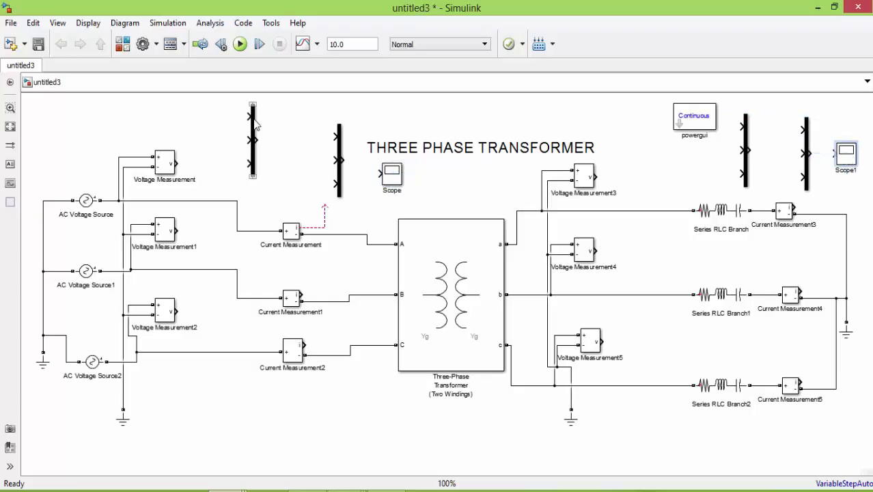
{"action": "left_click_drag", "start_coordinate": [247, 116], "coordinate": [174, 164]}
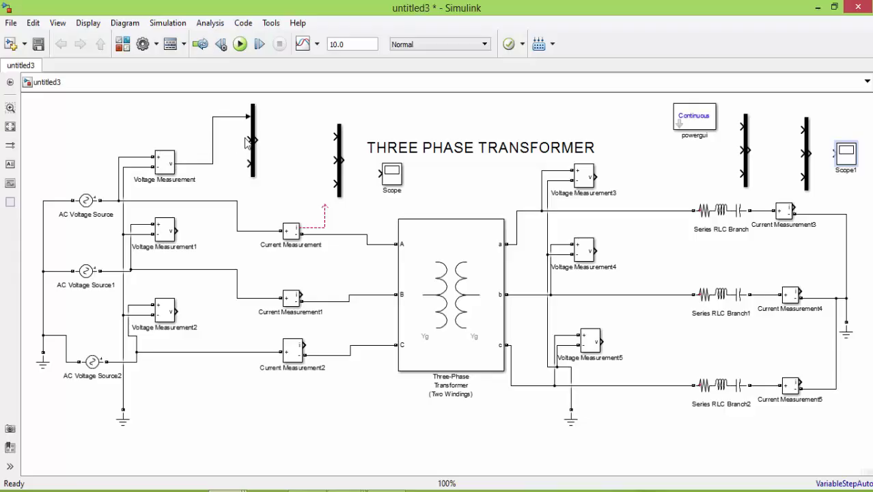
{"action": "left_click_drag", "start_coordinate": [246, 140], "coordinate": [177, 230]}
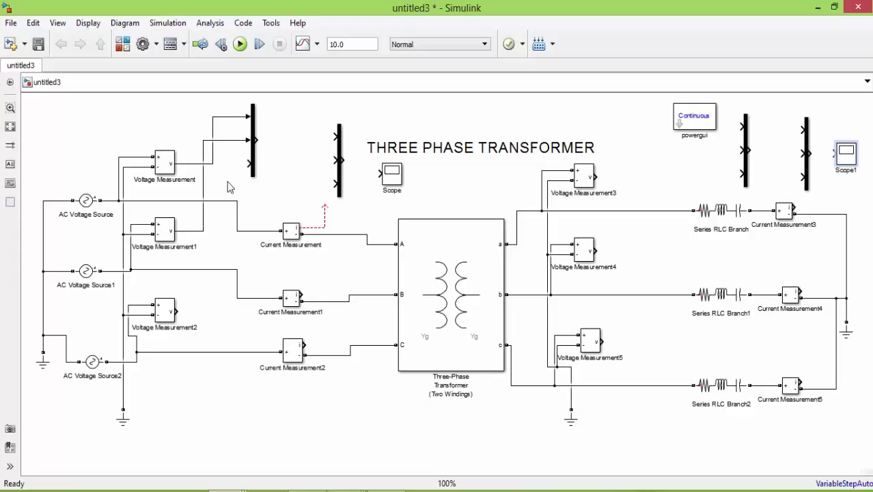
{"action": "left_click_drag", "start_coordinate": [249, 165], "coordinate": [176, 313]}
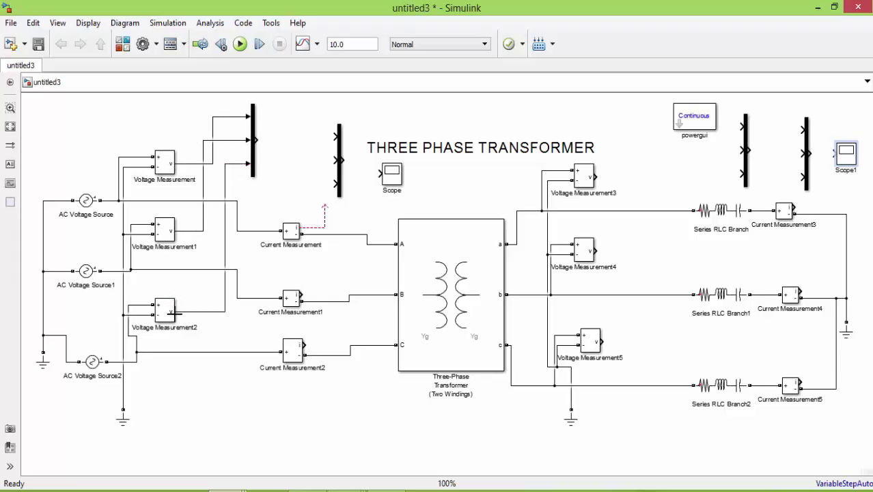
Connect the outputs of the three source-side current measurements to the second Mux's inputs in order
{"action": "left_click_drag", "start_coordinate": [337, 137], "coordinate": [323, 208]}
{"action": "left_click", "coordinate": [345, 156]}
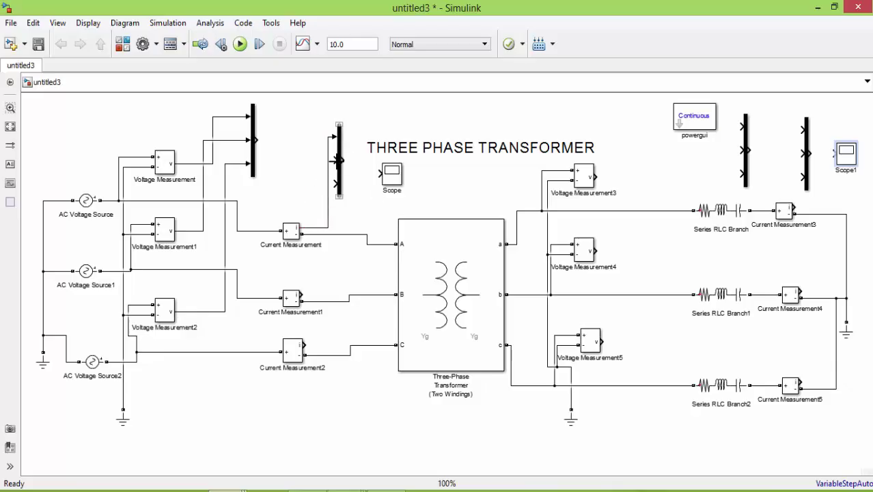
{"action": "left_click_drag", "start_coordinate": [337, 160], "coordinate": [302, 295]}
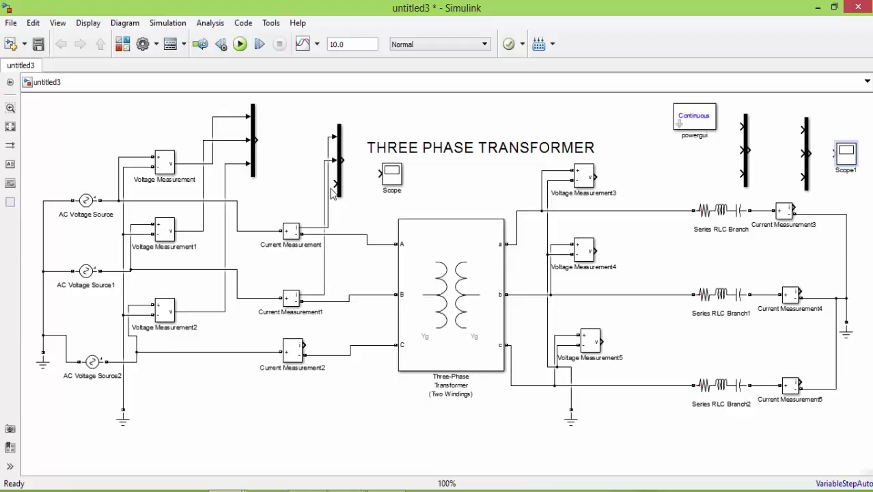
{"action": "left_click_drag", "start_coordinate": [335, 184], "coordinate": [306, 351]}
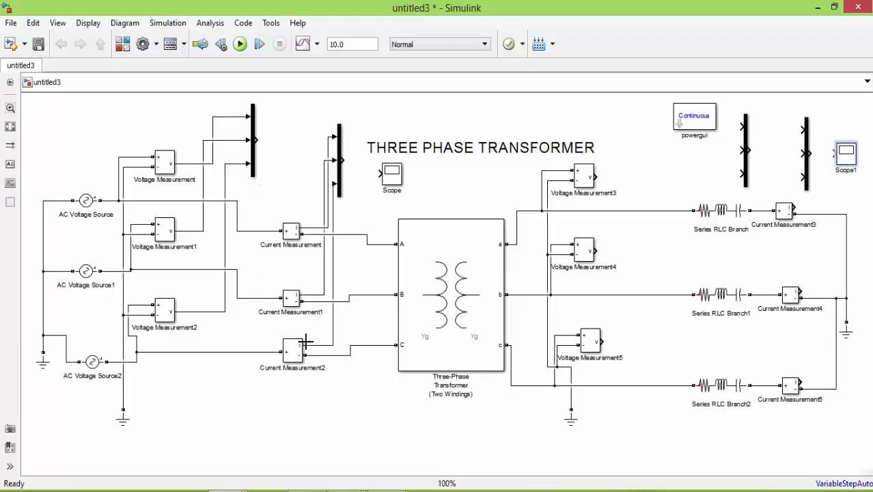
Set the source-side Scope's number of input ports to 2 and close its window
{"action": "left_click", "coordinate": [392, 173]}
{"action": "double_click", "coordinate": [392, 174]}
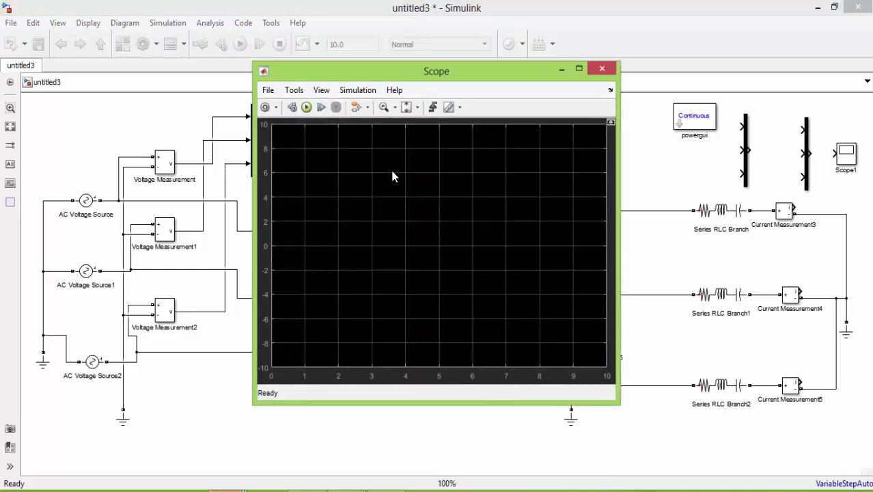
{"action": "left_click", "coordinate": [268, 90]}
{"action": "mouse_move", "coordinate": [301, 123]}
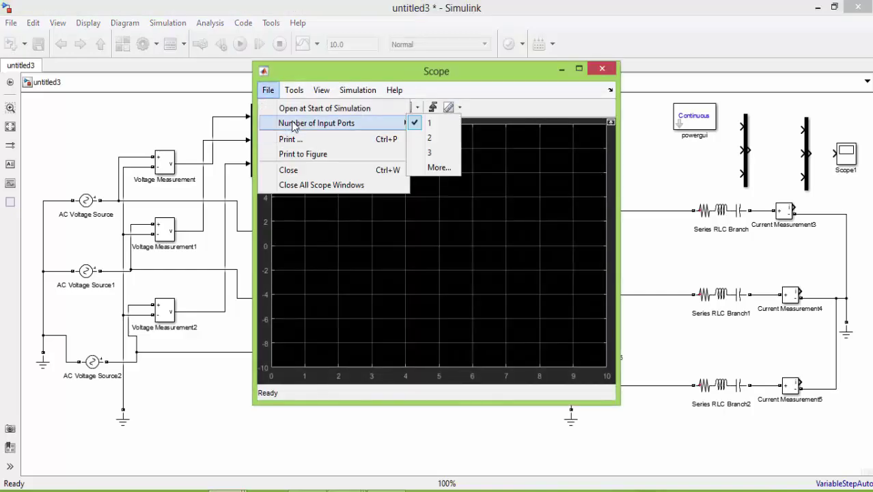
{"action": "left_click", "coordinate": [435, 138]}
{"action": "left_click", "coordinate": [602, 68]}
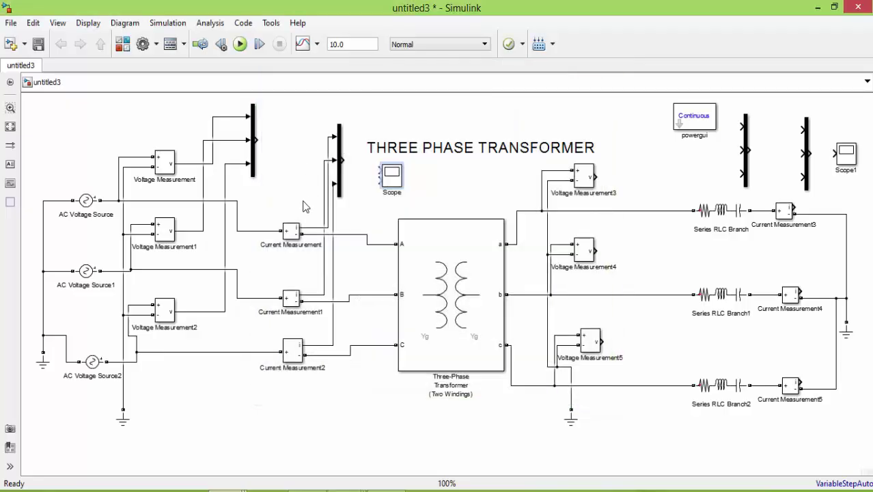
Connect the voltage and current Mux outputs to the Scope's two inputs, and move the THREE PHASE TRANSFORMER title up to make room
{"action": "mouse_move", "coordinate": [254, 140]}
{"action": "left_mouse_down"}
{"action": "mouse_move", "coordinate": [380, 171]}
{"action": "mouse_move", "coordinate": [352, 169]}
{"action": "mouse_move", "coordinate": [360, 189]}
{"action": "mouse_move", "coordinate": [415, 172]}
{"action": "mouse_move", "coordinate": [404, 172]}
{"action": "left_mouse_up"}
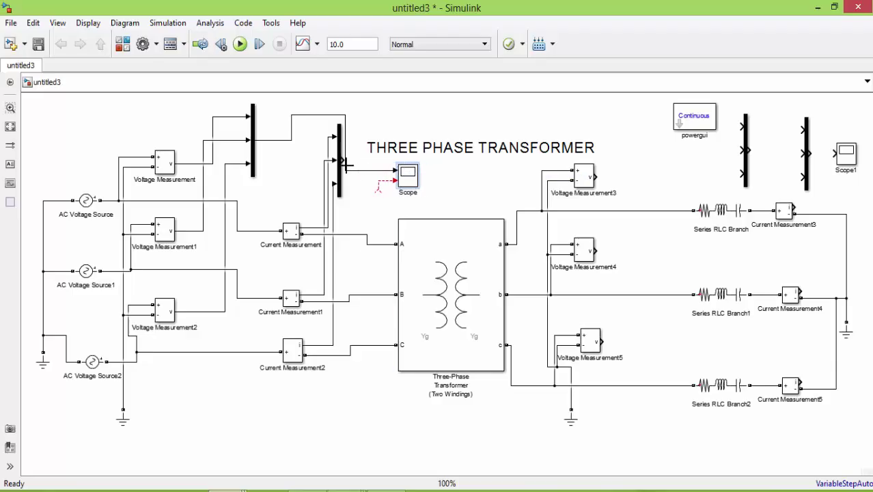
{"action": "mouse_move", "coordinate": [343, 163]}
{"action": "left_mouse_down"}
{"action": "mouse_move", "coordinate": [378, 161]}
{"action": "mouse_move", "coordinate": [377, 188]}
{"action": "left_mouse_up"}
{"action": "left_click", "coordinate": [376, 150]}
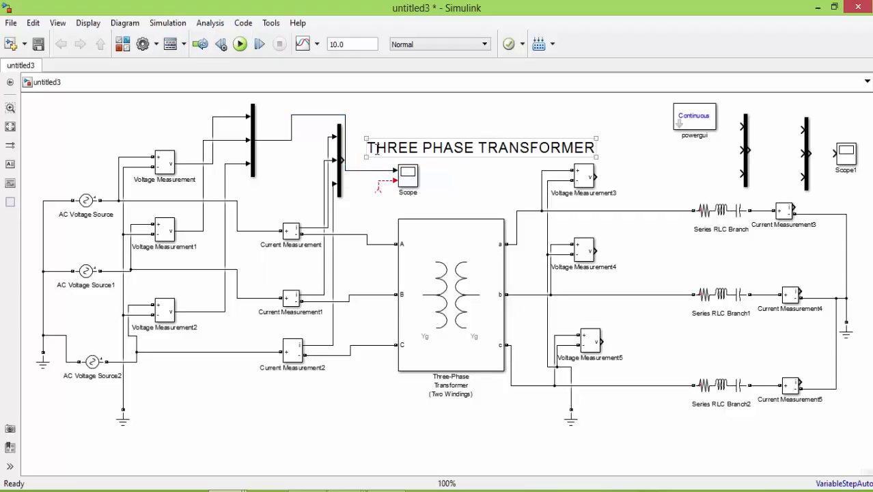
{"action": "left_click_drag", "start_coordinate": [421, 148], "coordinate": [419, 116]}
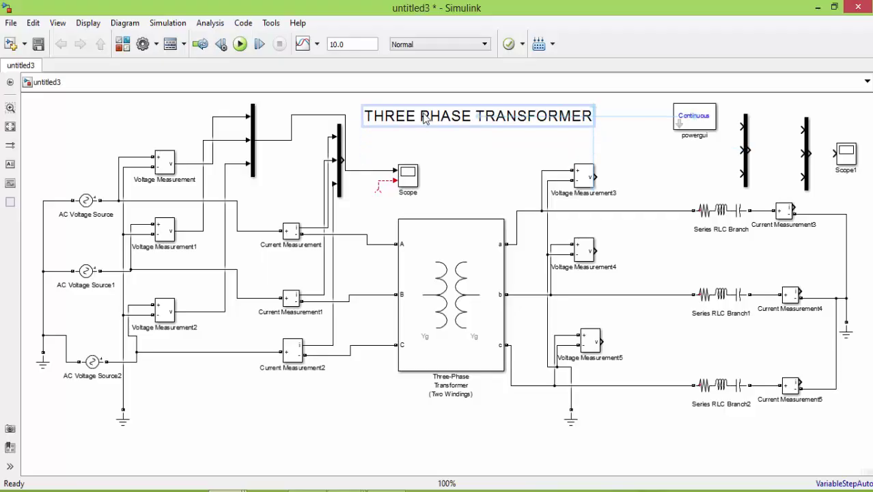
{"action": "mouse_move", "coordinate": [345, 164]}
{"action": "left_mouse_down"}
{"action": "mouse_move", "coordinate": [389, 164]}
{"action": "mouse_move", "coordinate": [371, 181]}
{"action": "mouse_move", "coordinate": [346, 158]}
{"action": "left_mouse_up"}
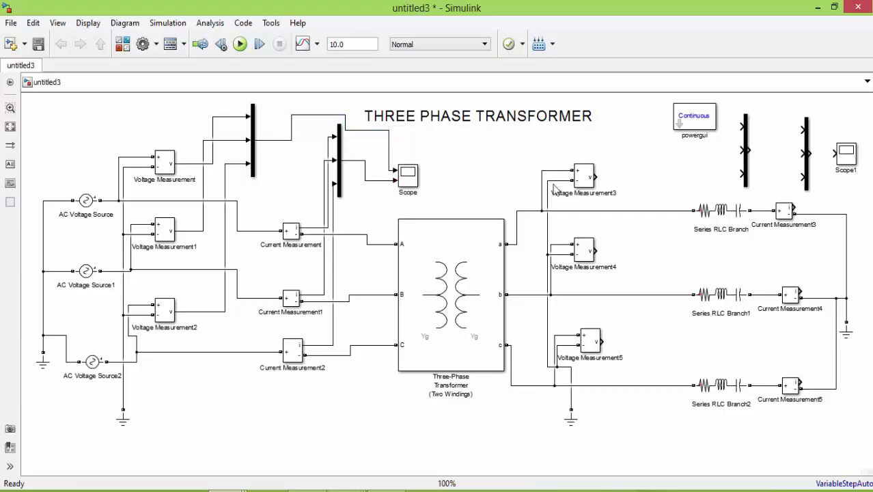
Connect Voltage Measurement3, 4 and 5 to the load-side voltage Mux, move powergui beside the title, and wire the Mux output to Scope1
{"action": "mouse_move", "coordinate": [595, 177]}
{"action": "left_mouse_down"}
{"action": "mouse_move", "coordinate": [721, 142]}
{"action": "mouse_move", "coordinate": [747, 126]}
{"action": "mouse_move", "coordinate": [649, 120]}
{"action": "left_mouse_up"}
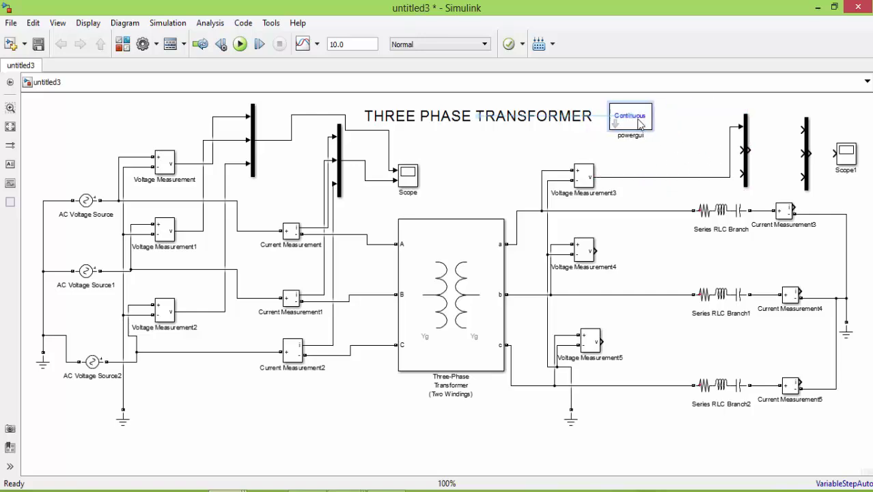
{"action": "left_click_drag", "start_coordinate": [595, 250], "coordinate": [745, 151]}
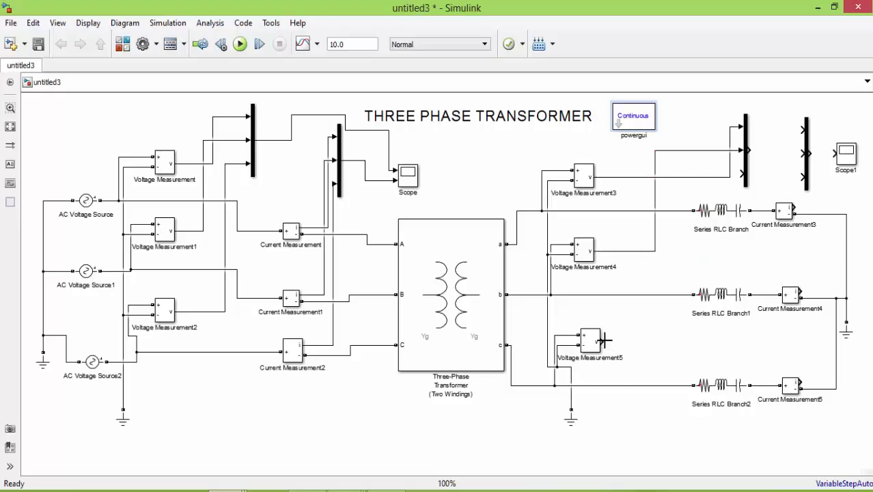
{"action": "mouse_move", "coordinate": [604, 340]}
{"action": "left_mouse_down"}
{"action": "mouse_move", "coordinate": [767, 152]}
{"action": "mouse_move", "coordinate": [835, 153]}
{"action": "left_mouse_up"}
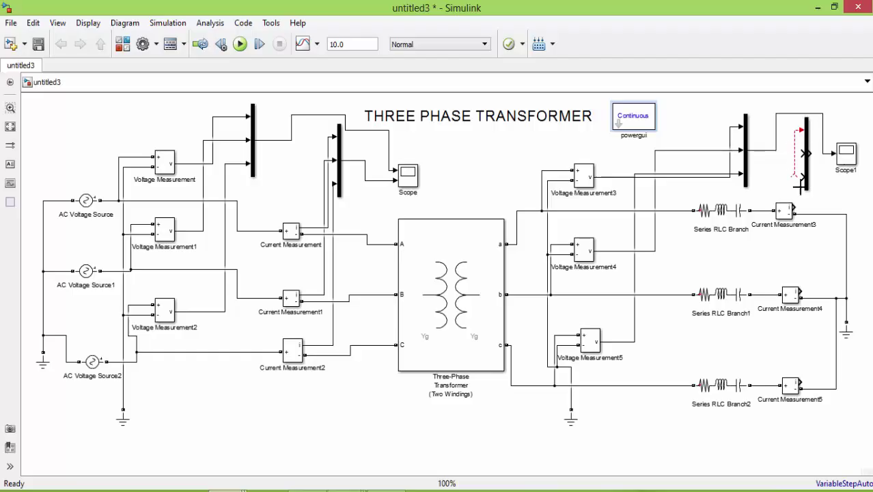
Wire the outputs of Current Measurement3, 4 and 5 to the load-side current Mux's inputs in order
{"action": "mouse_move", "coordinate": [793, 206]}
{"action": "left_mouse_down"}
{"action": "mouse_move", "coordinate": [808, 155]}
{"action": "mouse_move", "coordinate": [801, 295]}
{"action": "left_mouse_up"}
{"action": "left_click_drag", "start_coordinate": [806, 184], "coordinate": [800, 384]}
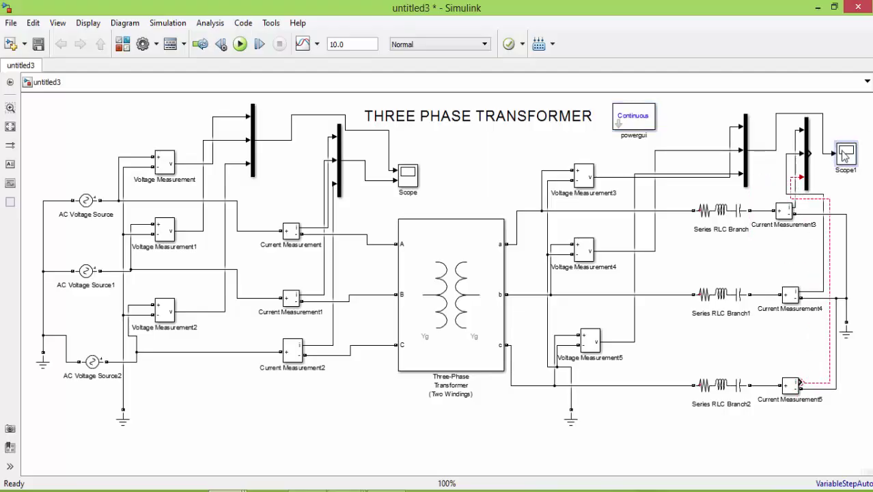
Set Scope1's number of input ports to 2 and close its window
{"action": "double_click", "coordinate": [845, 156]}
{"action": "left_click", "coordinate": [270, 90]}
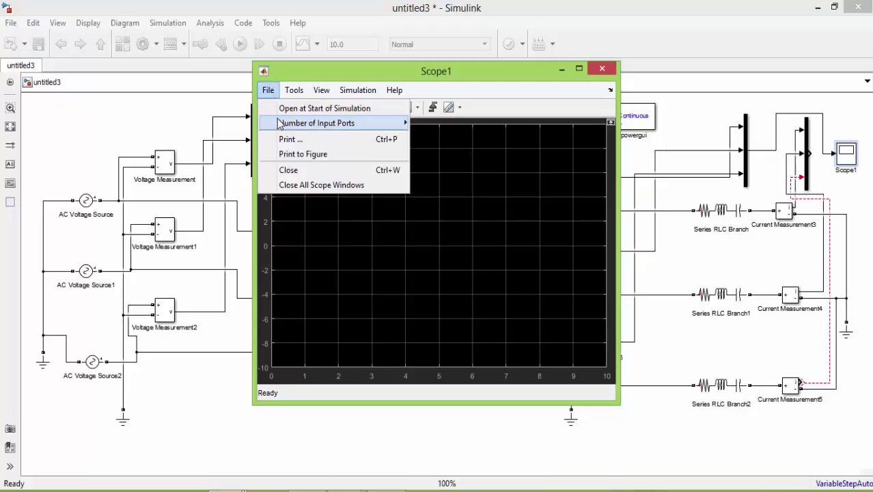
{"action": "mouse_move", "coordinate": [279, 123]}
{"action": "left_click", "coordinate": [429, 137]}
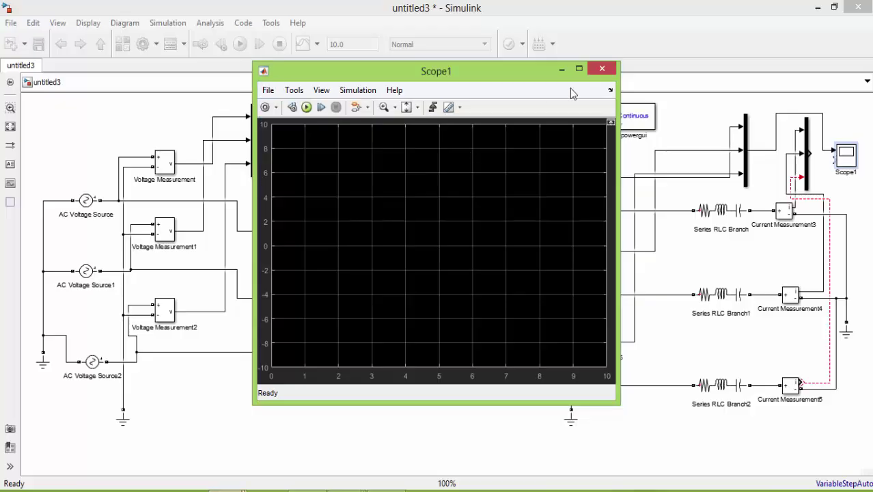
{"action": "left_click", "coordinate": [605, 70]}
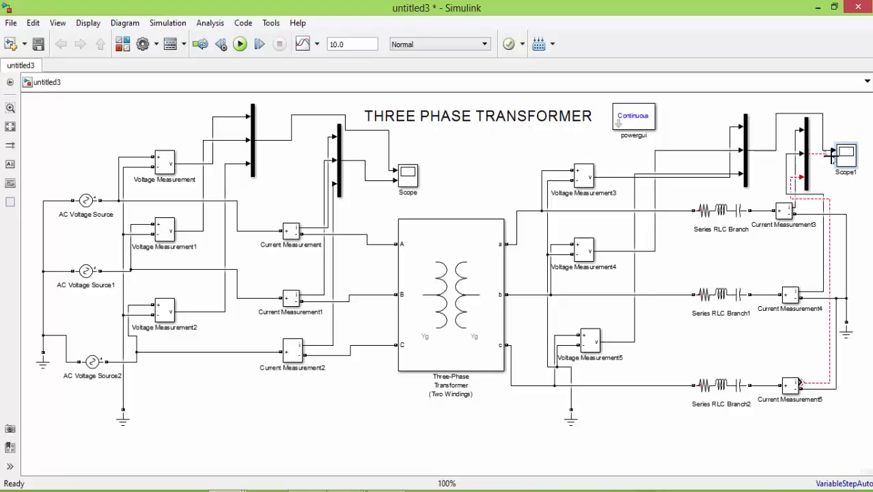
Connect the load-side current Mux output to Scope1's second input, and Current Measurement5 to that Mux's third input
{"action": "left_click_drag", "start_coordinate": [833, 156], "coordinate": [833, 159]}
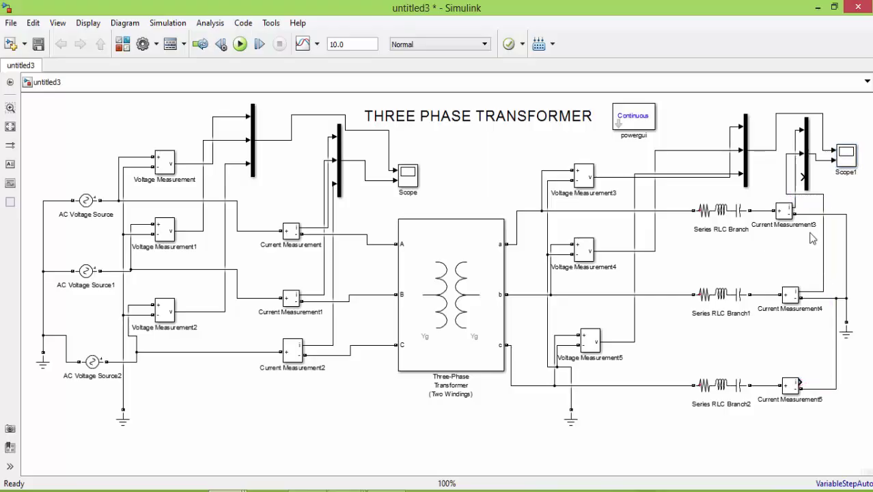
{"action": "left_click_drag", "start_coordinate": [798, 176], "coordinate": [797, 386]}
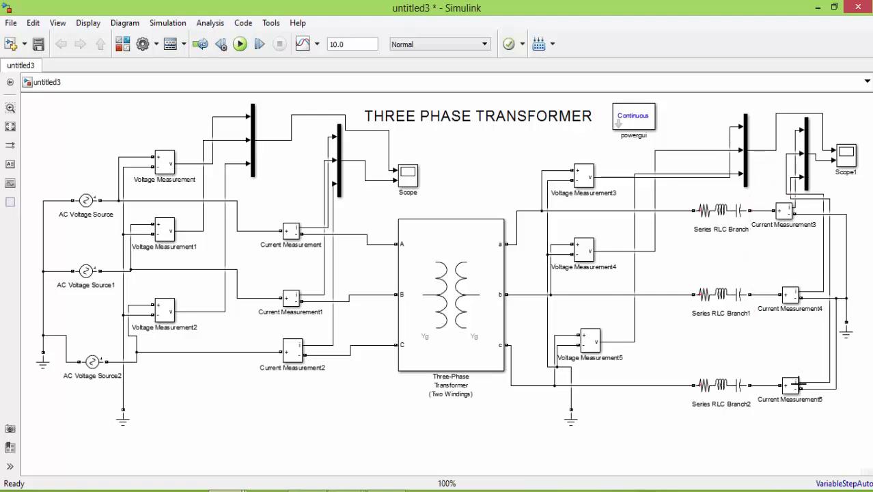
{"action": "left_click", "coordinate": [791, 384]}
Change the Three-Phase Transformer's Winding 1 voltage to 440e3 and try to apply the parameters
{"action": "double_click", "coordinate": [439, 302]}
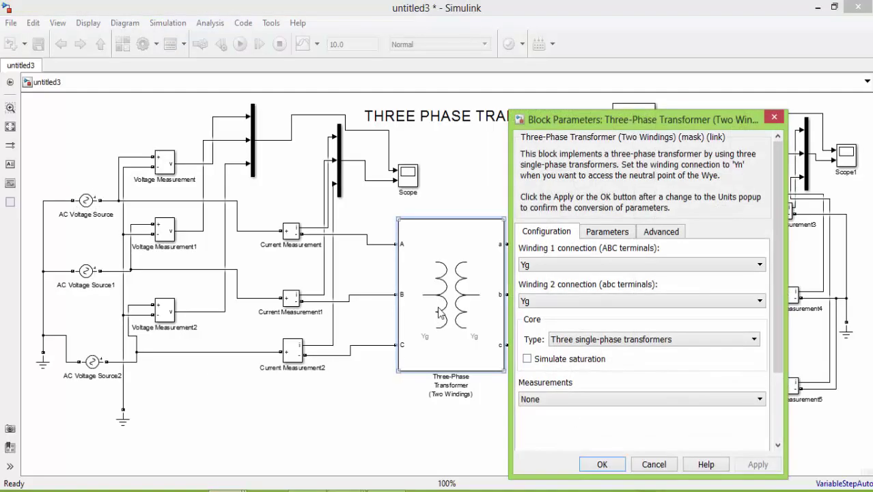
{"action": "left_click", "coordinate": [625, 233]}
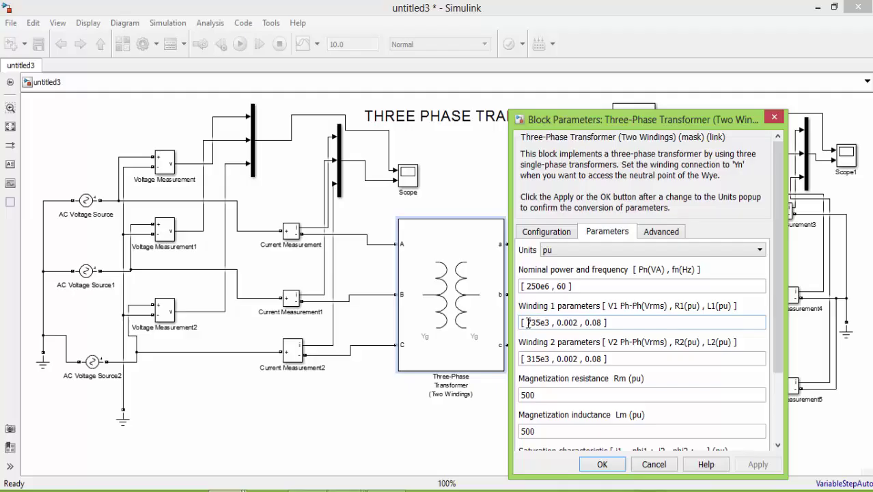
{"action": "left_click_drag", "start_coordinate": [521, 323], "coordinate": [538, 324]}
{"action": "type", "text": "440"}
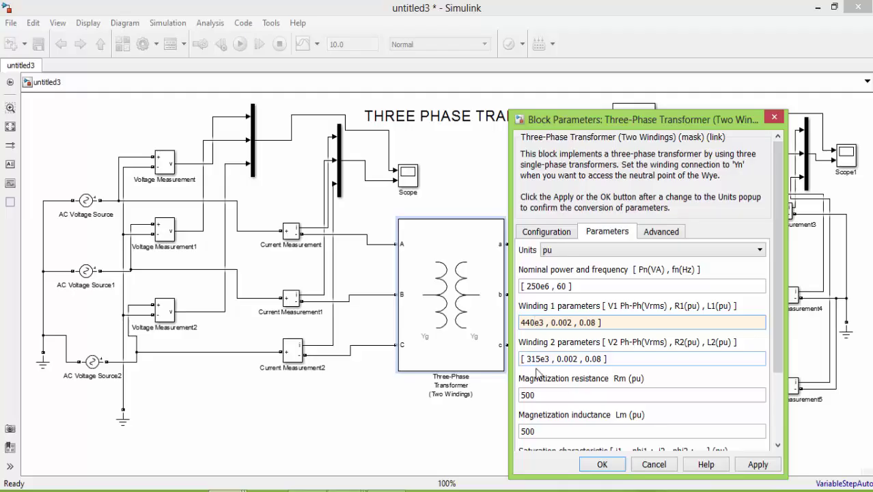
{"action": "triple_click", "coordinate": [530, 361]}
{"action": "left_click", "coordinate": [529, 360]}
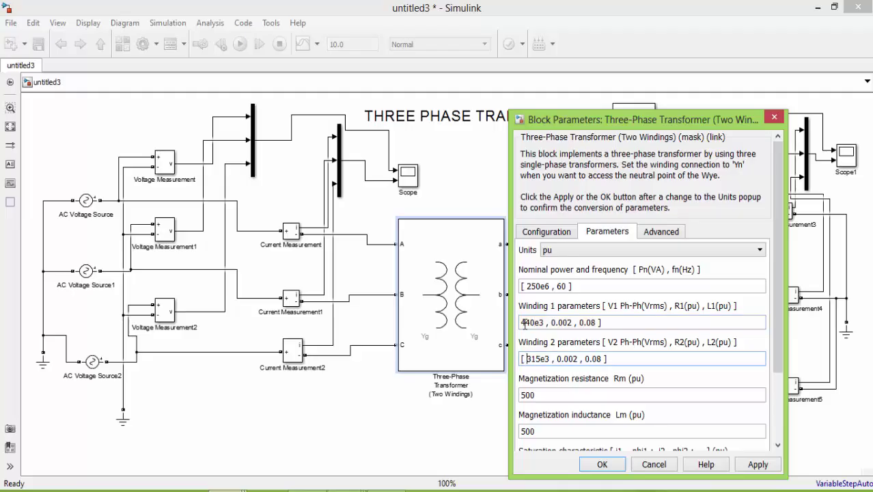
{"action": "left_click_drag", "start_coordinate": [649, 323], "coordinate": [522, 323]}
{"action": "left_click_drag", "start_coordinate": [520, 358], "coordinate": [540, 360]}
{"action": "left_click", "coordinate": [534, 358]}
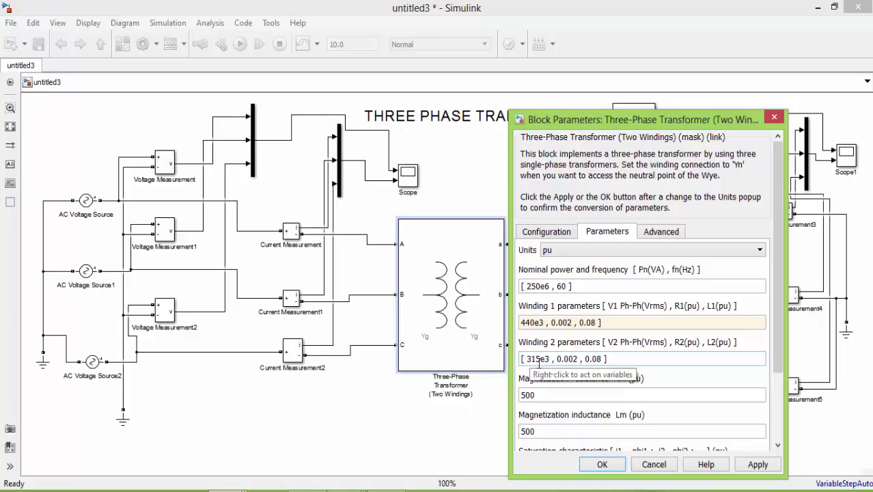
{"action": "left_click", "coordinate": [759, 466]}
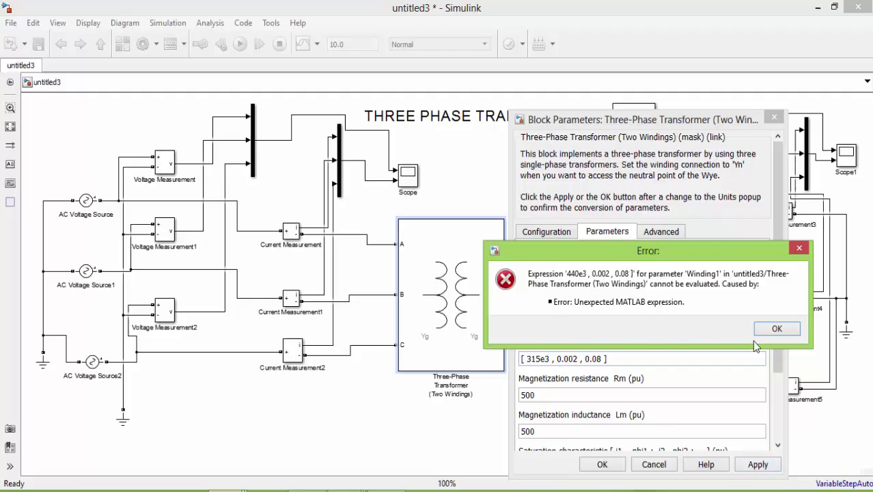
{"action": "left_click", "coordinate": [775, 328]}
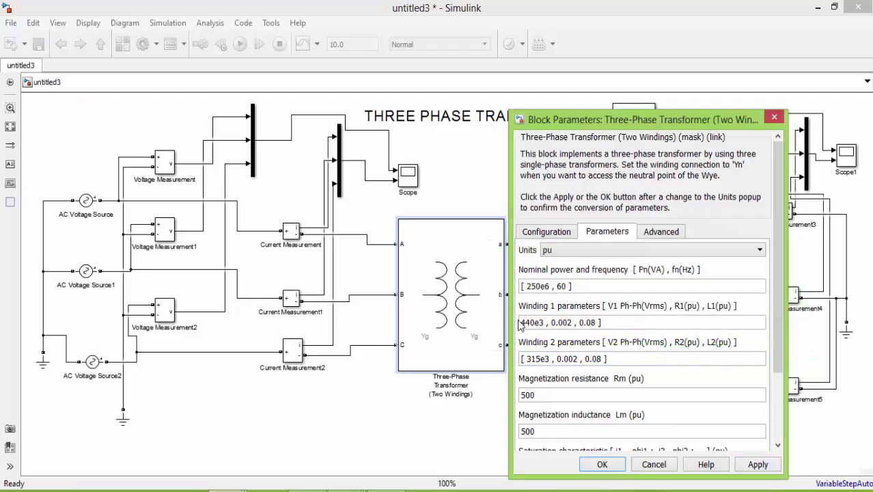
Add the missing opening bracket so the Winding 1 parameters read [440e3 , 0.002 , 0.08 ], and apply the transformer settings
{"action": "left_click", "coordinate": [595, 324]}
{"action": "triple_click", "coordinate": [522, 323]}
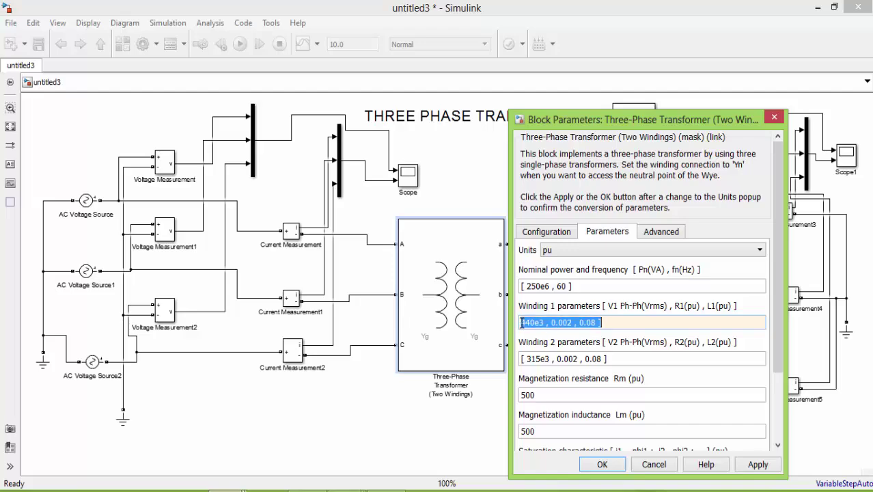
{"action": "left_click", "coordinate": [521, 322]}
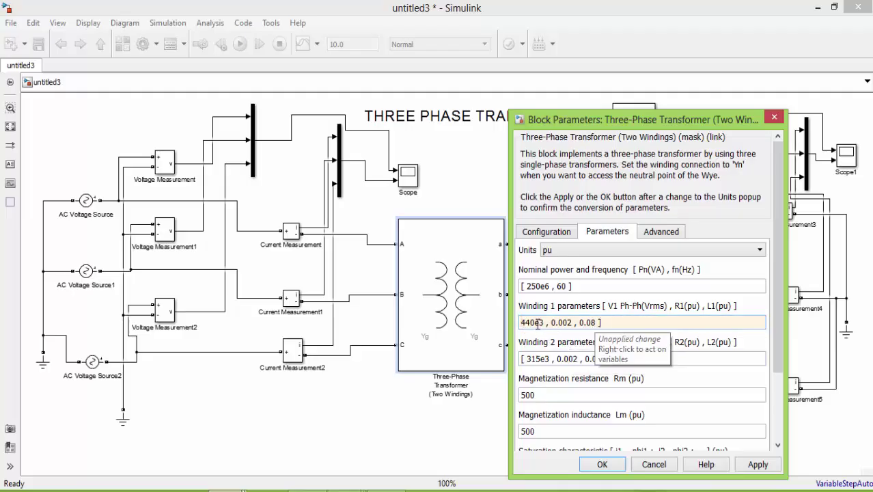
{"action": "type", "text": "["}
{"action": "key", "text": "BackSpace"}
{"action": "type", "text": "["}
{"action": "left_click", "coordinate": [747, 468]}
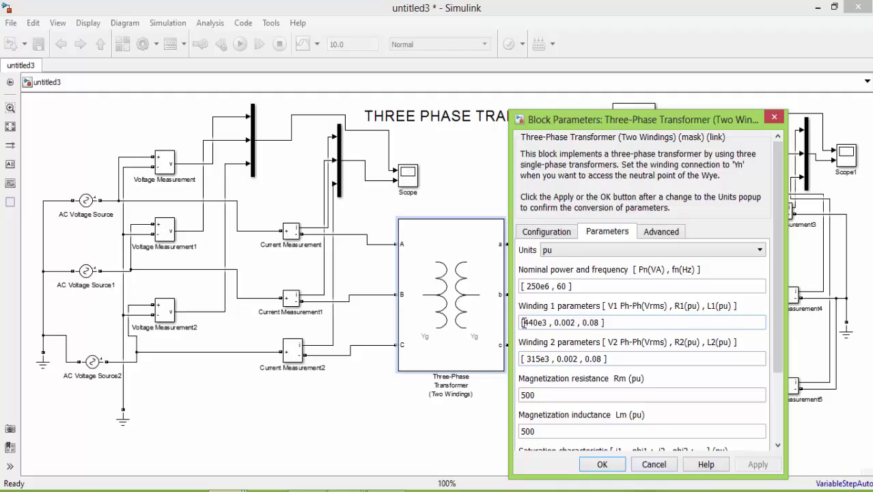
{"action": "left_click", "coordinate": [602, 464]}
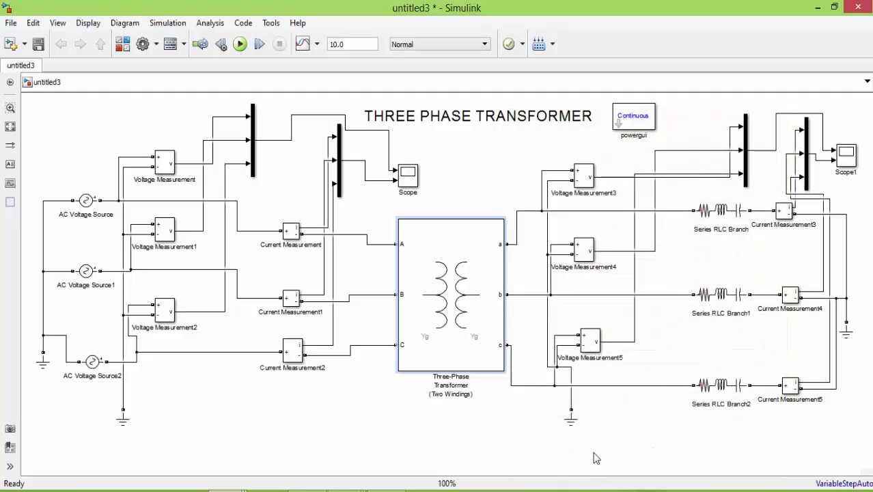
Set the first load, Series RLC Branch, to branch type R with a resistance of 220 ohms
{"action": "left_click", "coordinate": [719, 216]}
{"action": "double_click", "coordinate": [719, 216]}
{"action": "left_click", "coordinate": [495, 156]}
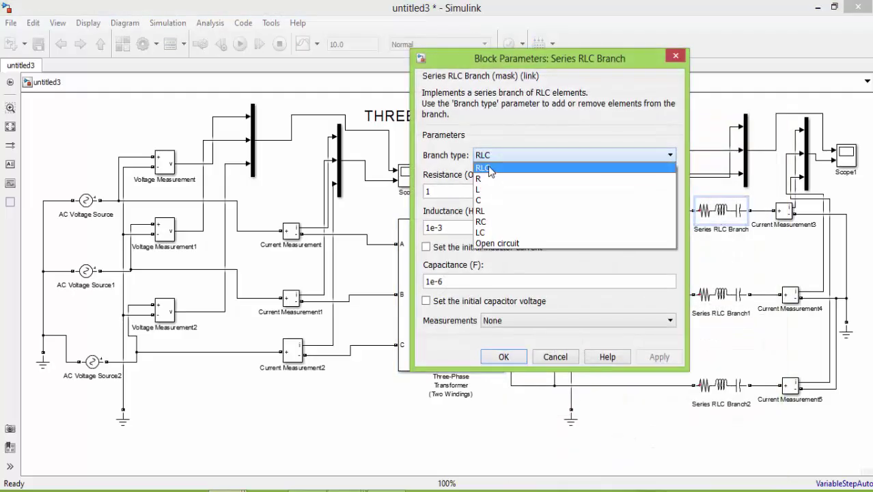
{"action": "left_click", "coordinate": [492, 179]}
{"action": "double_click", "coordinate": [480, 190]}
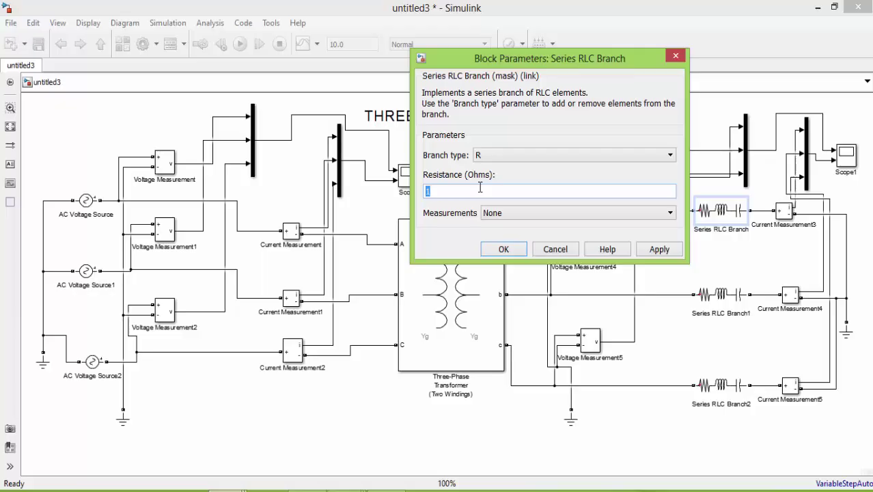
{"action": "type", "text": "22"}
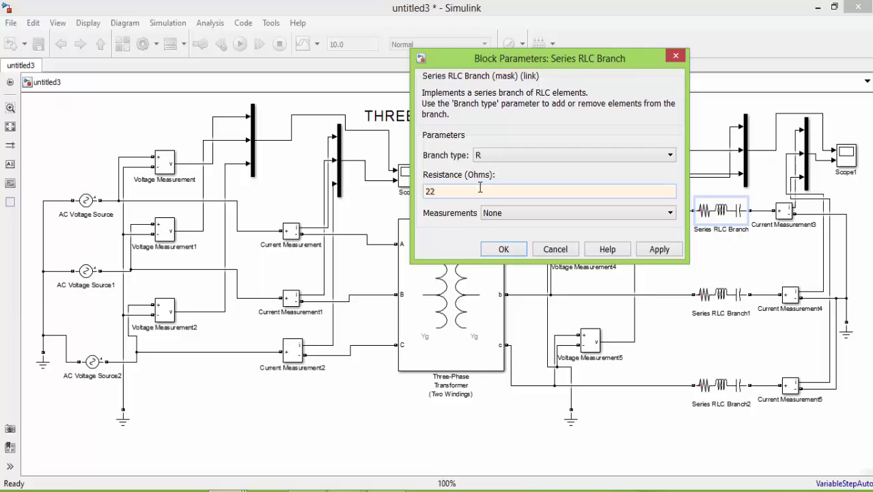
{"action": "type", "text": "0"}
{"action": "left_click", "coordinate": [504, 249]}
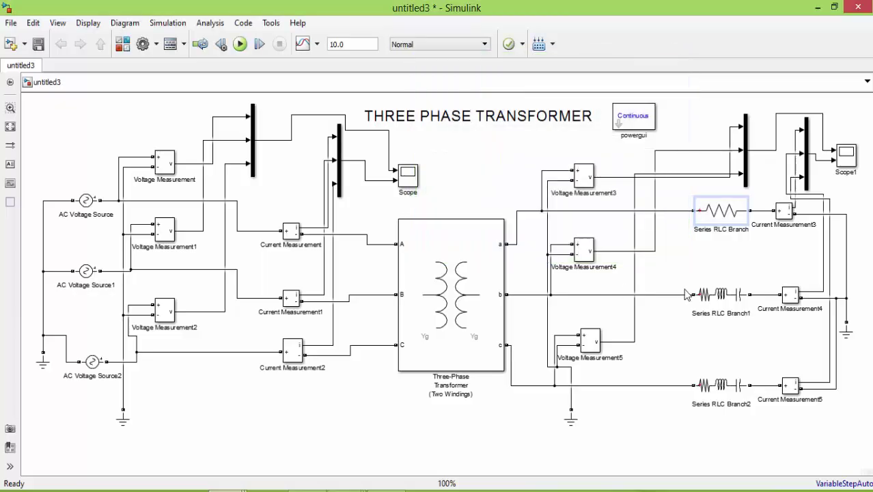
Set Series RLC Branch1 to branch type R with a resistance of 220 ohms
{"action": "left_click", "coordinate": [712, 299]}
{"action": "double_click", "coordinate": [712, 299]}
{"action": "left_click", "coordinate": [544, 239]}
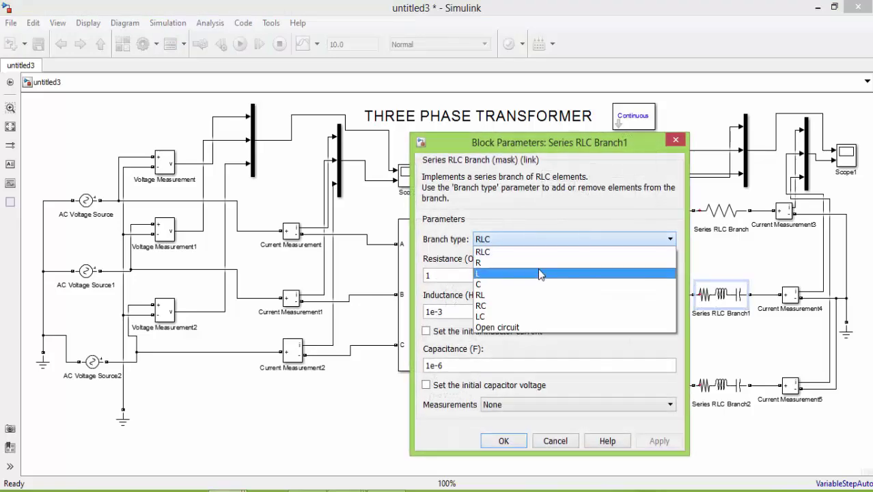
{"action": "left_click", "coordinate": [538, 264]}
{"action": "type", "text": "220"}
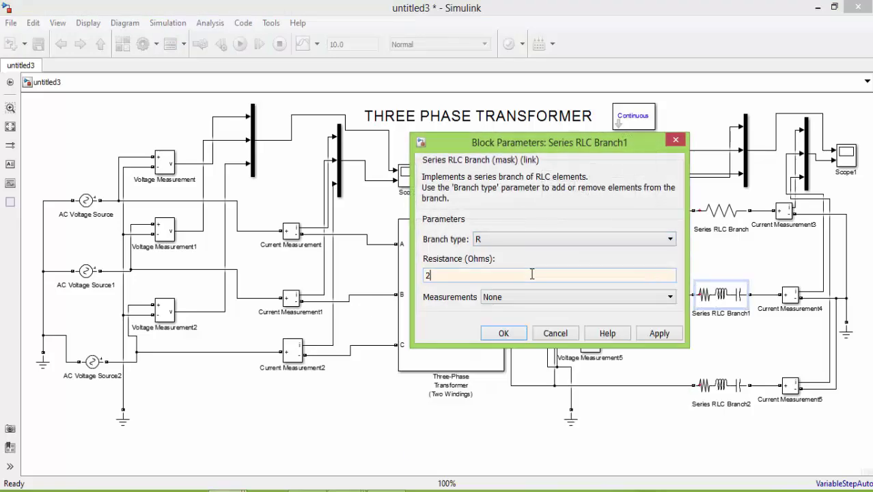
{"action": "left_click", "coordinate": [523, 333]}
Set Series RLC Branch2 to branch type R with a resistance of 220 ohms
{"action": "double_click", "coordinate": [713, 386]}
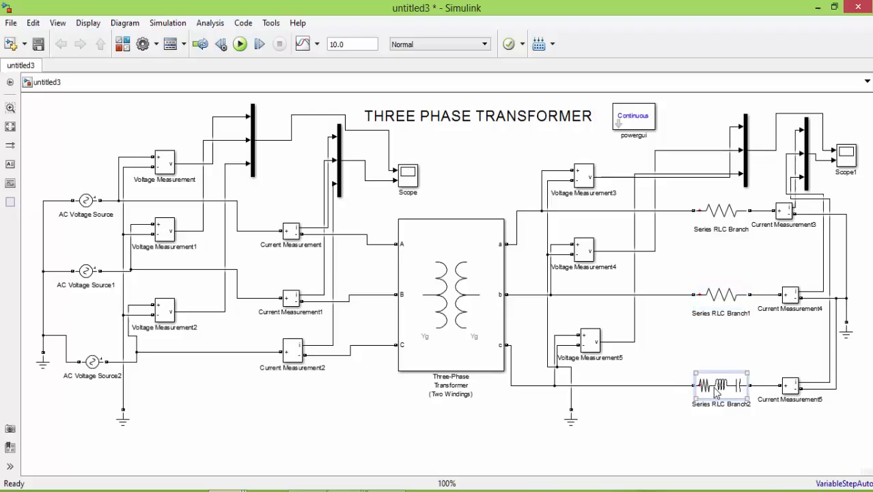
{"action": "left_click", "coordinate": [537, 273]}
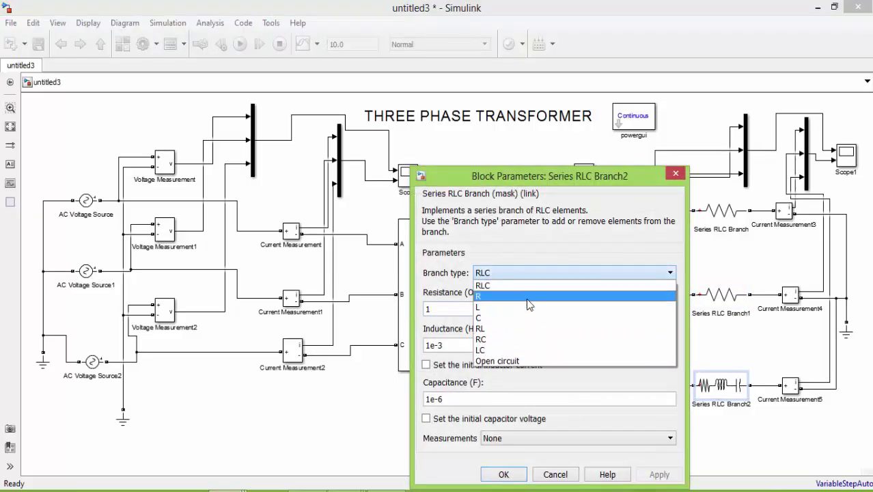
{"action": "left_click", "coordinate": [521, 296]}
{"action": "type", "text": "220"}
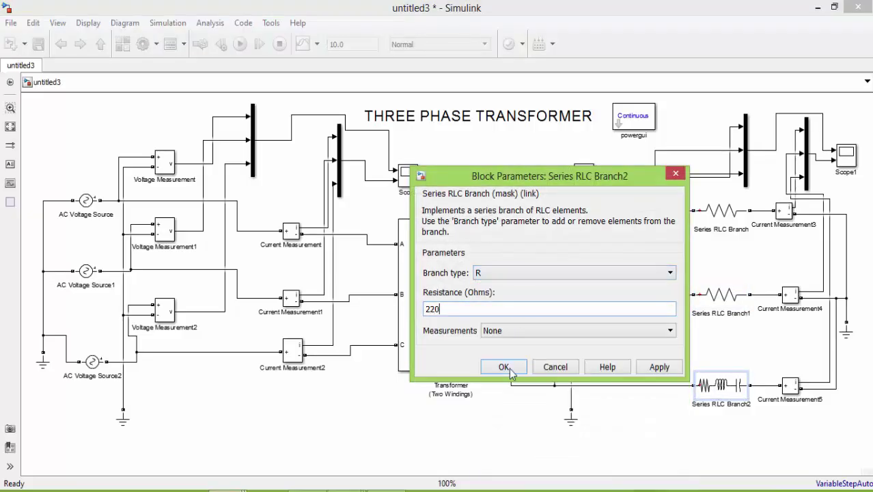
{"action": "left_click", "coordinate": [504, 367]}
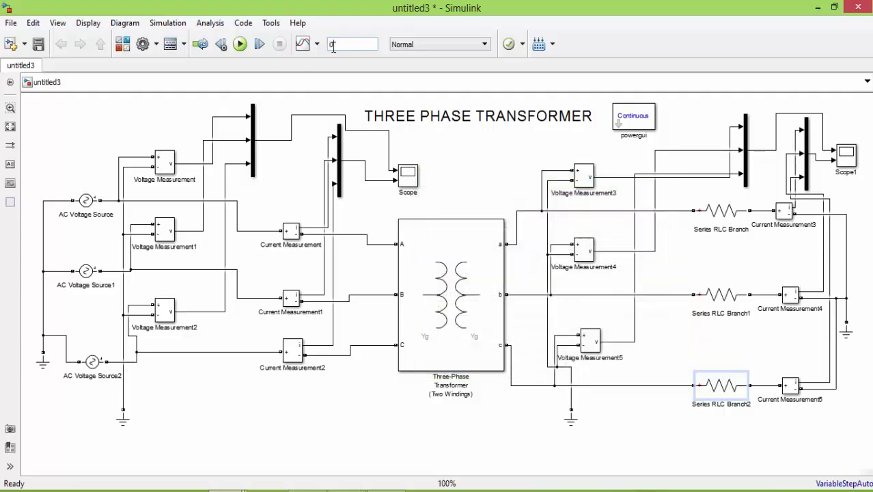
Set the simulation stop time to 0.25 and run the model
{"action": "left_click", "coordinate": [332, 45]}
{"action": "type", "text": "0.25"}
{"action": "left_click", "coordinate": [240, 43]}
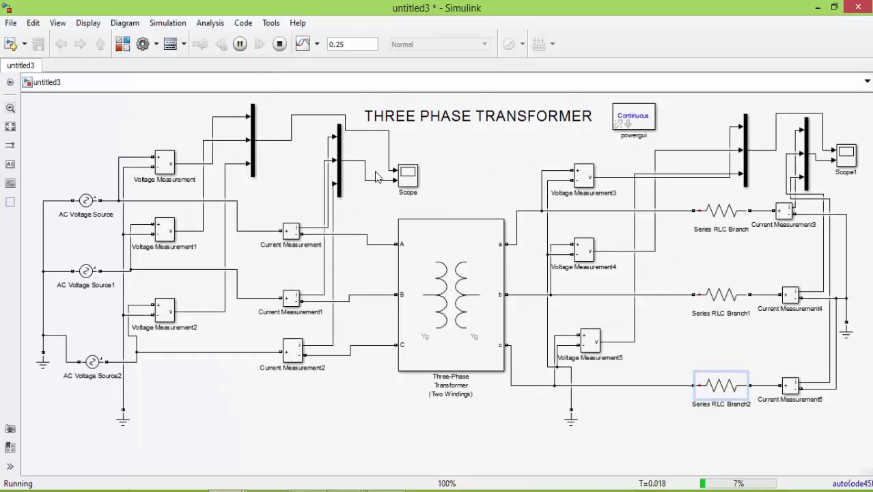
Open the source-side Scope and set its display layout to two rows in one column
{"action": "double_click", "coordinate": [408, 174]}
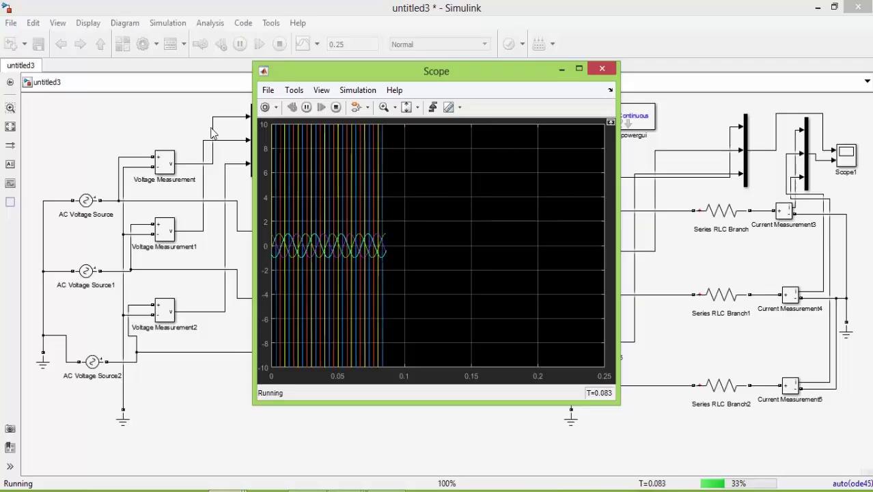
{"action": "left_click", "coordinate": [275, 107]}
{"action": "left_click", "coordinate": [275, 163]}
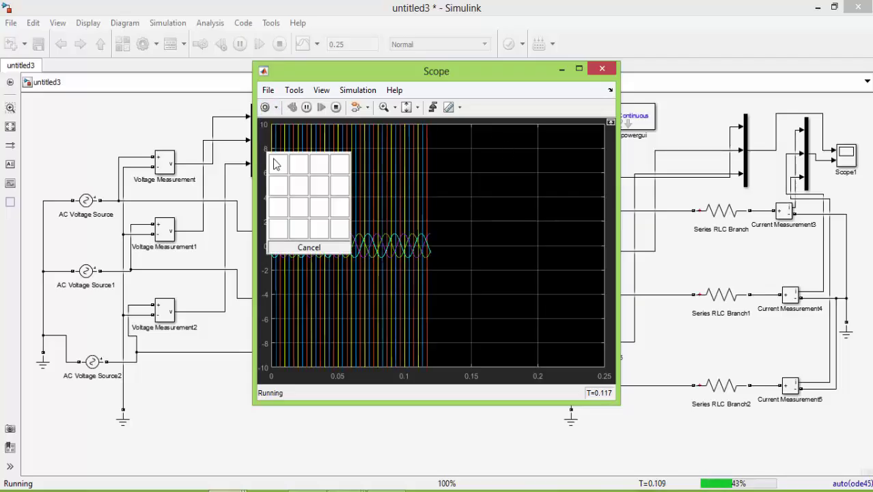
{"action": "left_click", "coordinate": [279, 182]}
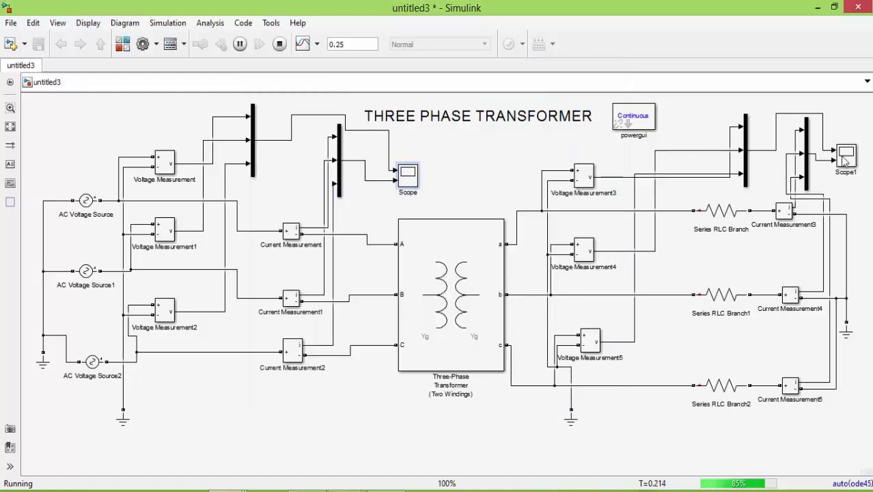
Open the load-side Scope1 and set its display layout to two rows in one column
{"action": "double_click", "coordinate": [846, 156]}
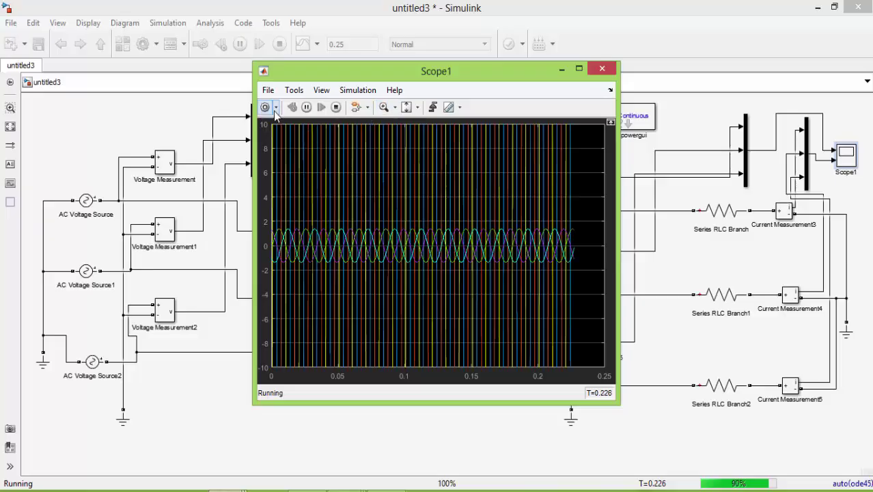
{"action": "left_click", "coordinate": [269, 107]}
{"action": "left_click", "coordinate": [269, 160]}
{"action": "left_click", "coordinate": [280, 193]}
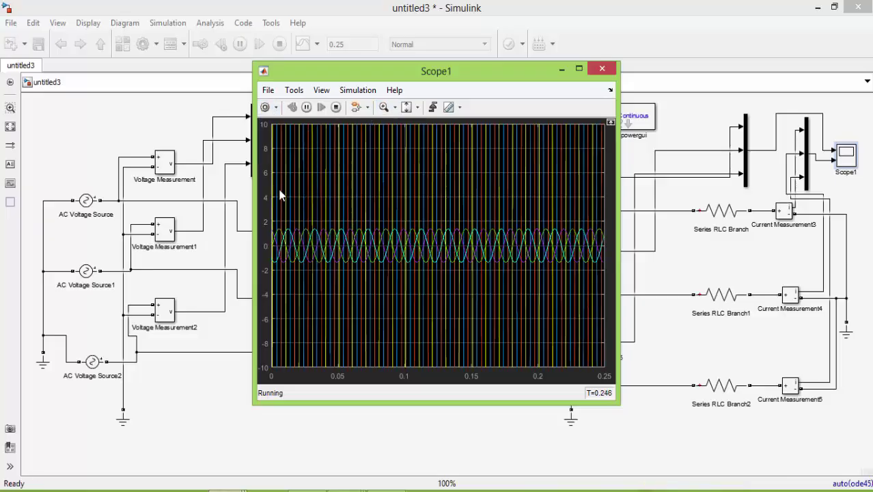
Move the Scope1 window over the load side, then reopen Scope and move its window over the source side
{"action": "left_click_drag", "start_coordinate": [455, 71], "coordinate": [662, 106]}
{"action": "left_click", "coordinate": [408, 175]}
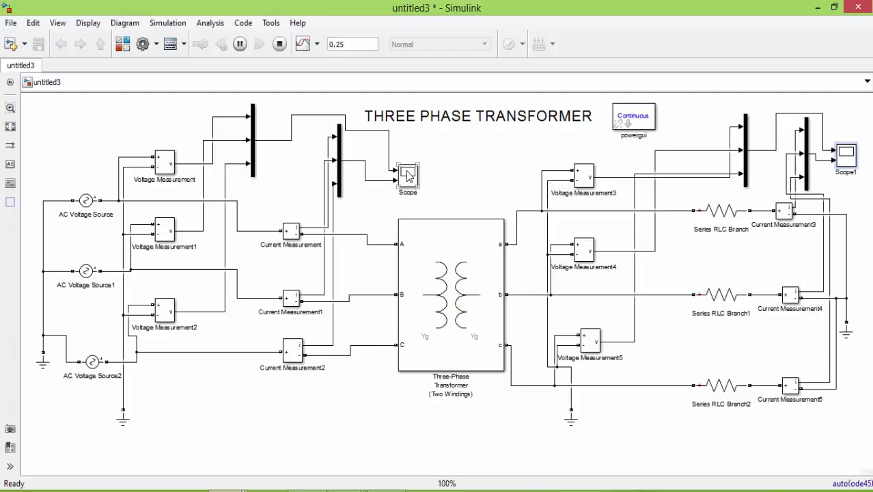
{"action": "double_click", "coordinate": [408, 175]}
{"action": "left_click_drag", "start_coordinate": [421, 68], "coordinate": [210, 85]}
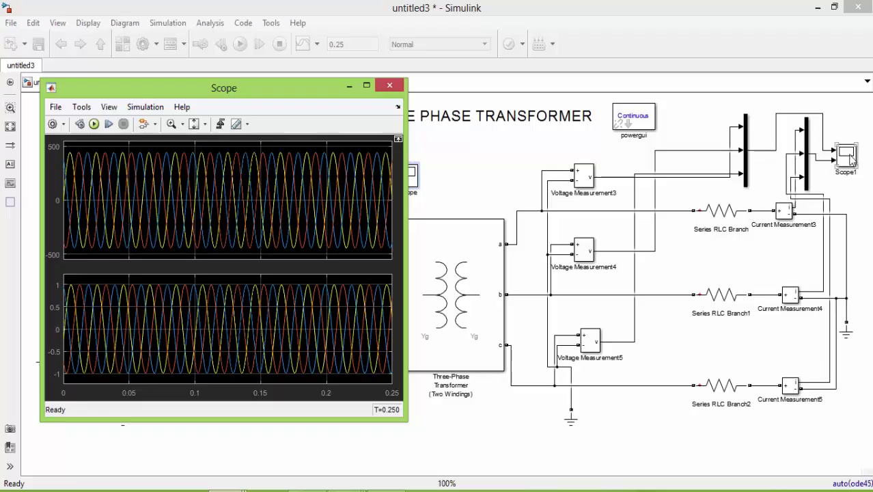
Examine the voltage and current waveforms full-screen in Scope1 and in Scope, minimizing each window when done
{"action": "left_click", "coordinate": [845, 155]}
{"action": "double_click", "coordinate": [846, 156]}
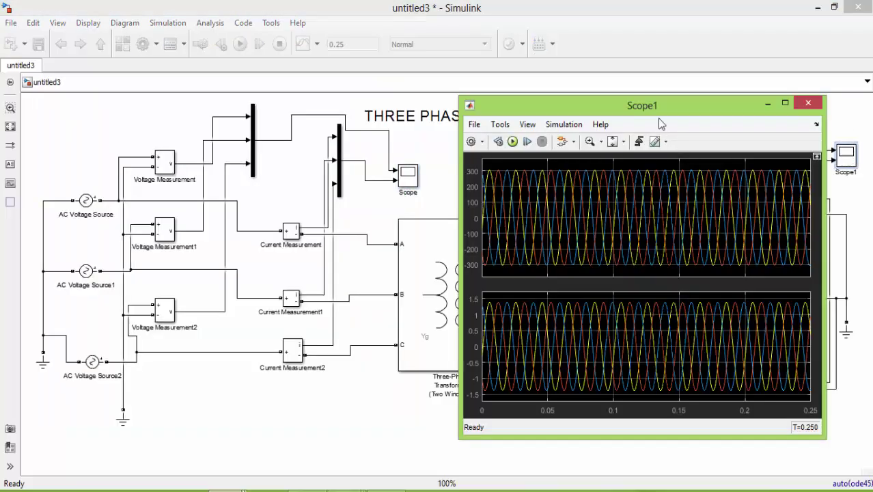
{"action": "left_click_drag", "start_coordinate": [650, 106], "coordinate": [658, 136]}
{"action": "left_click", "coordinate": [792, 128]}
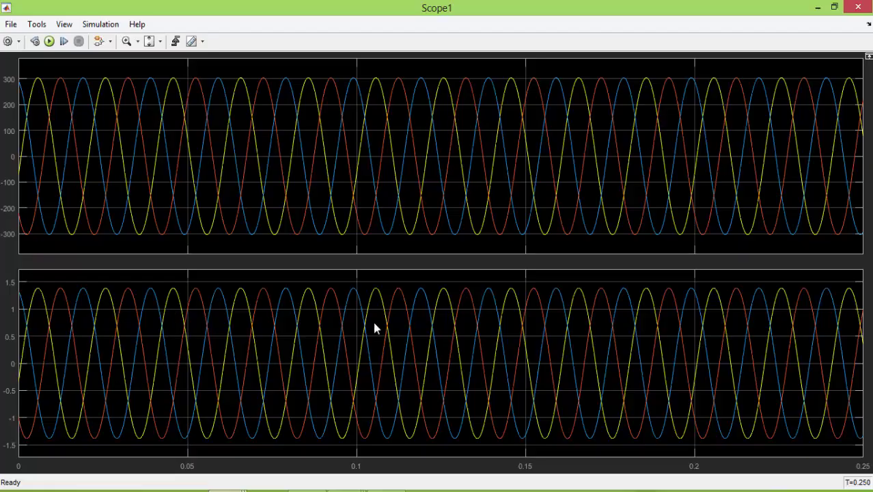
{"action": "left_click", "coordinate": [818, 8]}
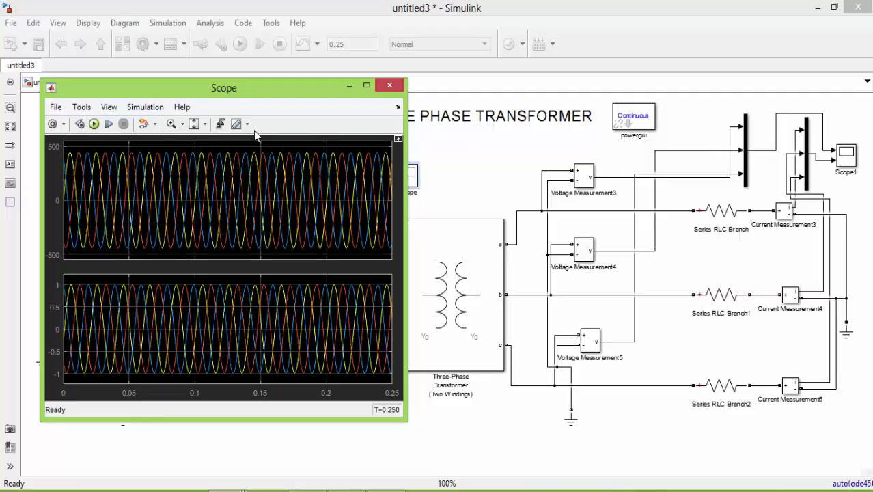
{"action": "left_click", "coordinate": [372, 82]}
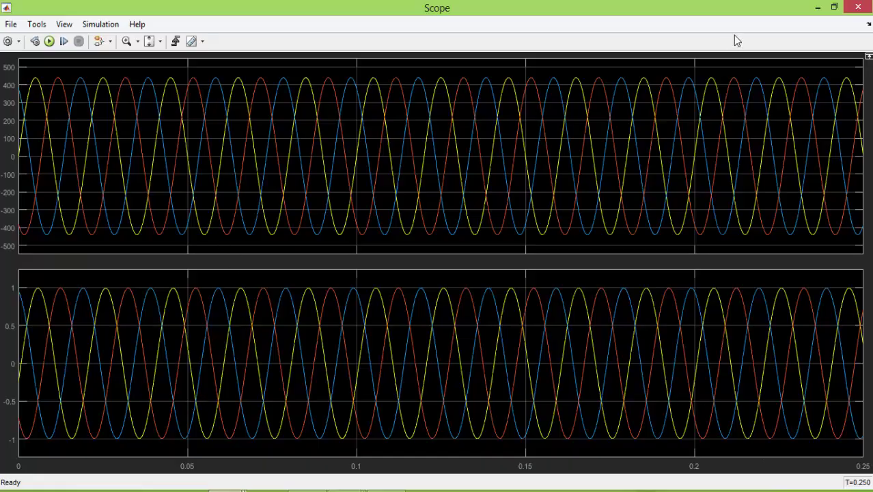
{"action": "left_click", "coordinate": [818, 6]}
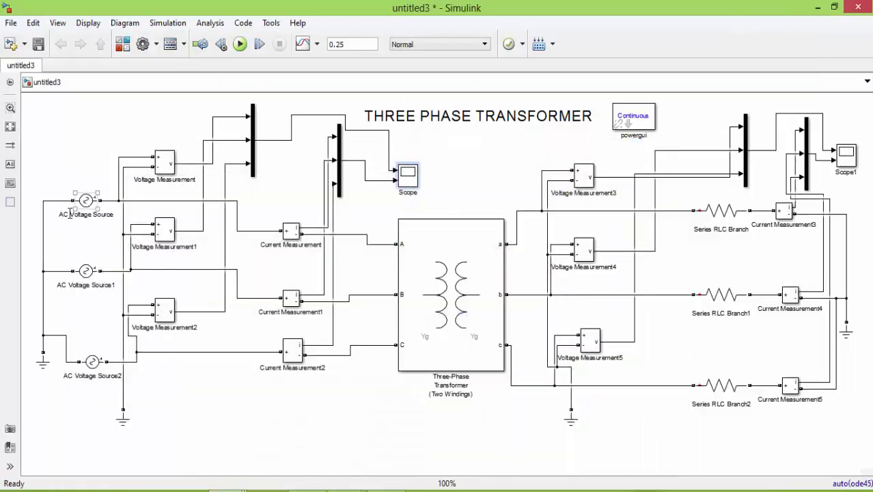